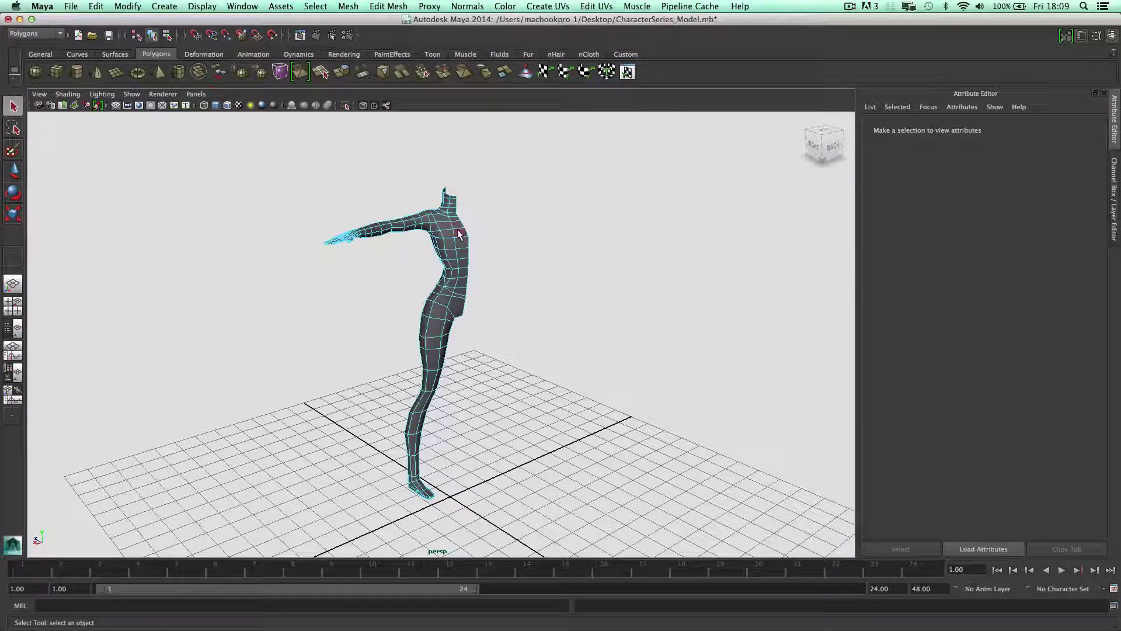
Examine the half-body mesh from several angles, from the torso down the leg to the foot
{"action": "scroll", "coordinate": [496, 221], "scroll_direction": "up", "scroll_amount": 5}
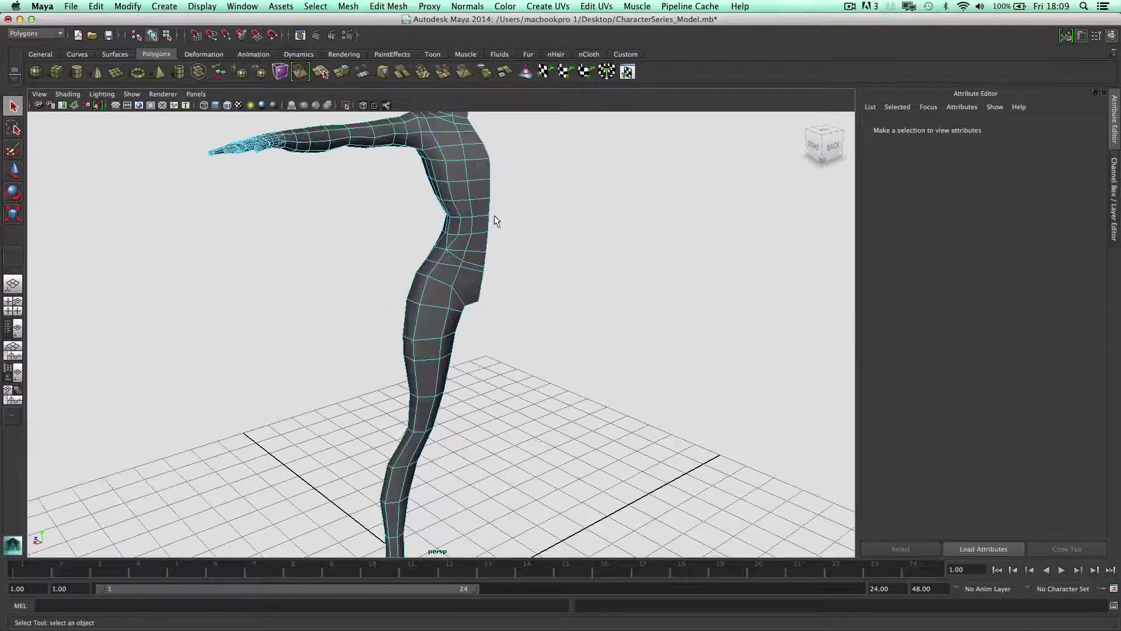
{"action": "left_click_drag", "start_coordinate": [494, 216], "coordinate": [467, 218], "text": "alt"}
{"action": "middle_click_drag", "start_coordinate": [465, 215], "coordinate": [457, 251], "text": "alt"}
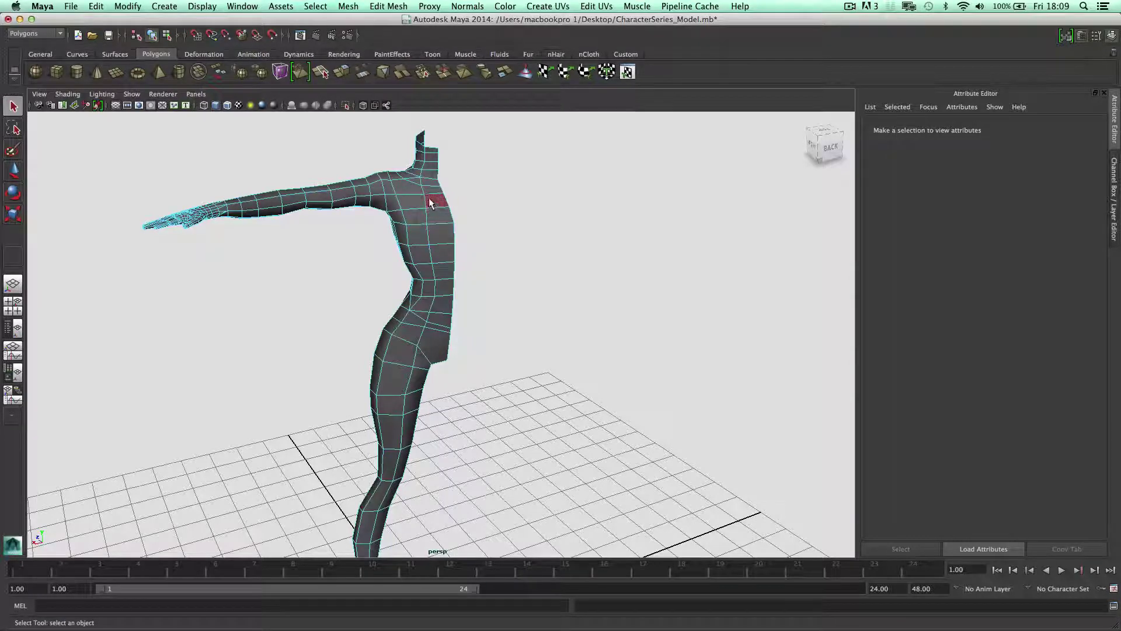
{"action": "left_click_drag", "start_coordinate": [404, 318], "coordinate": [454, 297], "text": "alt"}
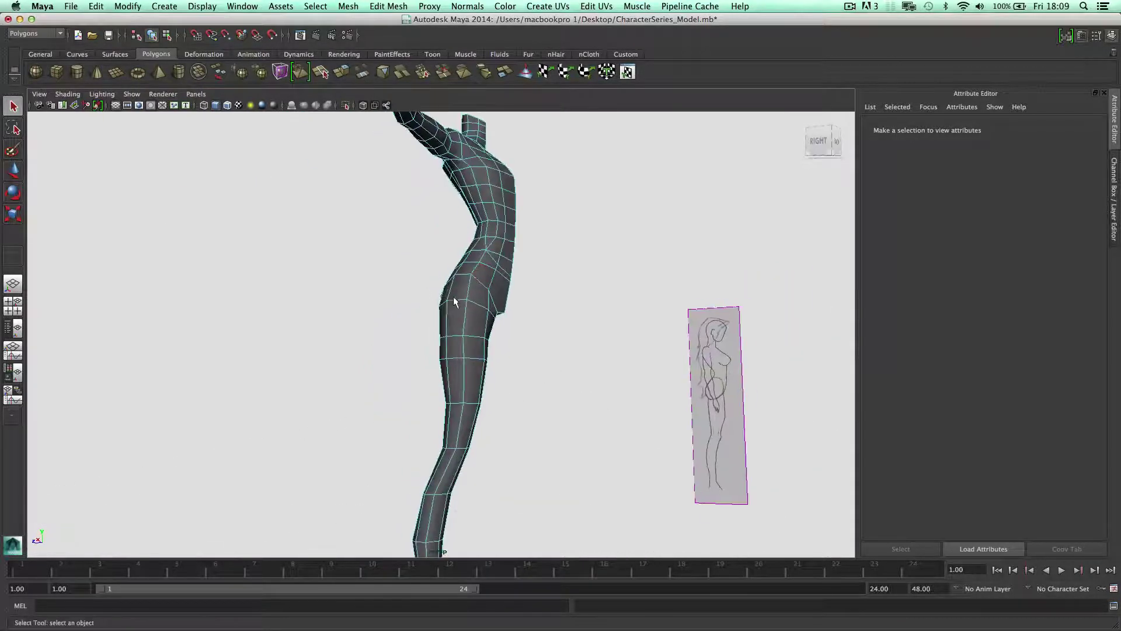
{"action": "scroll", "coordinate": [454, 301], "scroll_direction": "down", "scroll_amount": 3}
{"action": "middle_click_drag", "start_coordinate": [453, 301], "coordinate": [452, 257], "text": "alt"}
{"action": "scroll", "coordinate": [450, 257], "scroll_direction": "up", "scroll_amount": 5}
{"action": "middle_click_drag", "start_coordinate": [438, 295], "coordinate": [448, 230], "text": "alt"}
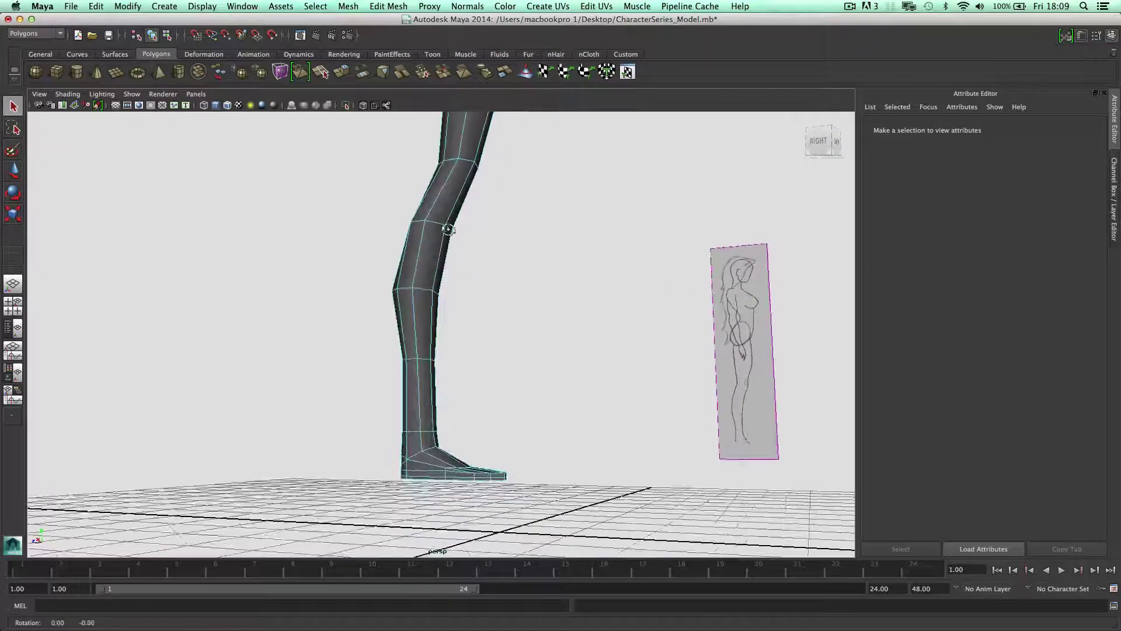
{"action": "left_click_drag", "start_coordinate": [448, 229], "coordinate": [453, 221], "text": "alt"}
Straighten the row of edges across the middle of the foot's sole and move it towards the heel
{"action": "left_click", "coordinate": [461, 226]}
{"action": "key", "text": "f"}
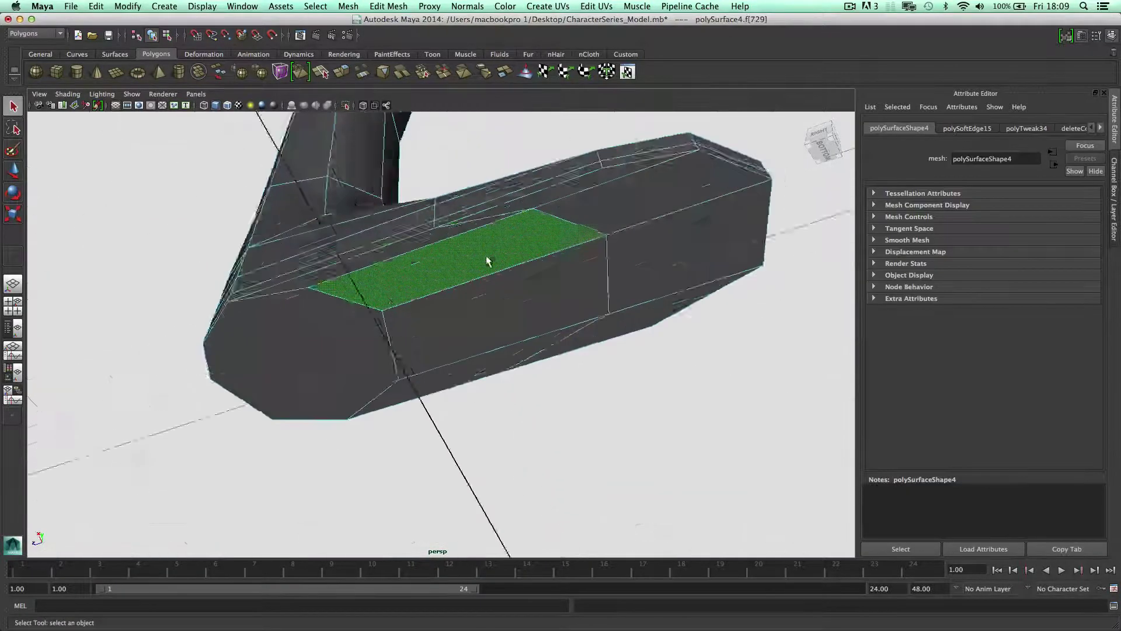
{"action": "scroll", "coordinate": [488, 260], "scroll_direction": "down", "scroll_amount": 5}
{"action": "left_click_drag", "start_coordinate": [486, 260], "coordinate": [488, 249], "text": "alt"}
{"action": "scroll", "coordinate": [488, 250], "scroll_direction": "up", "scroll_amount": 2}
{"action": "right_click_drag", "start_coordinate": [500, 310], "coordinate": [500, 269]}
{"action": "left_click", "coordinate": [516, 382]}
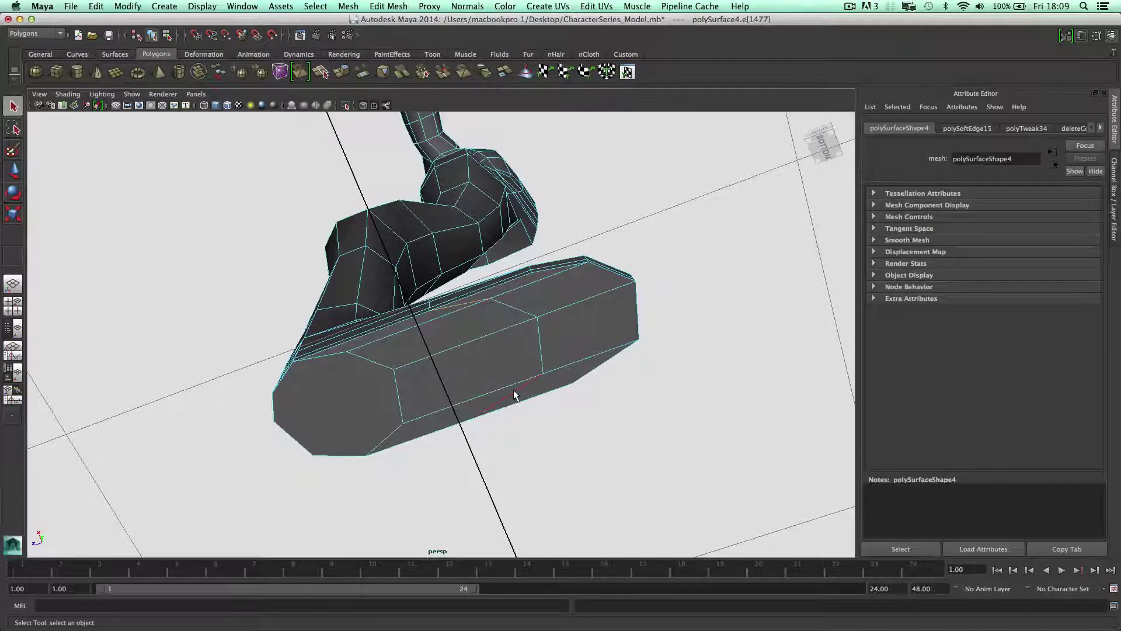
{"action": "key", "text": "e"}
{"action": "key", "text": "r"}
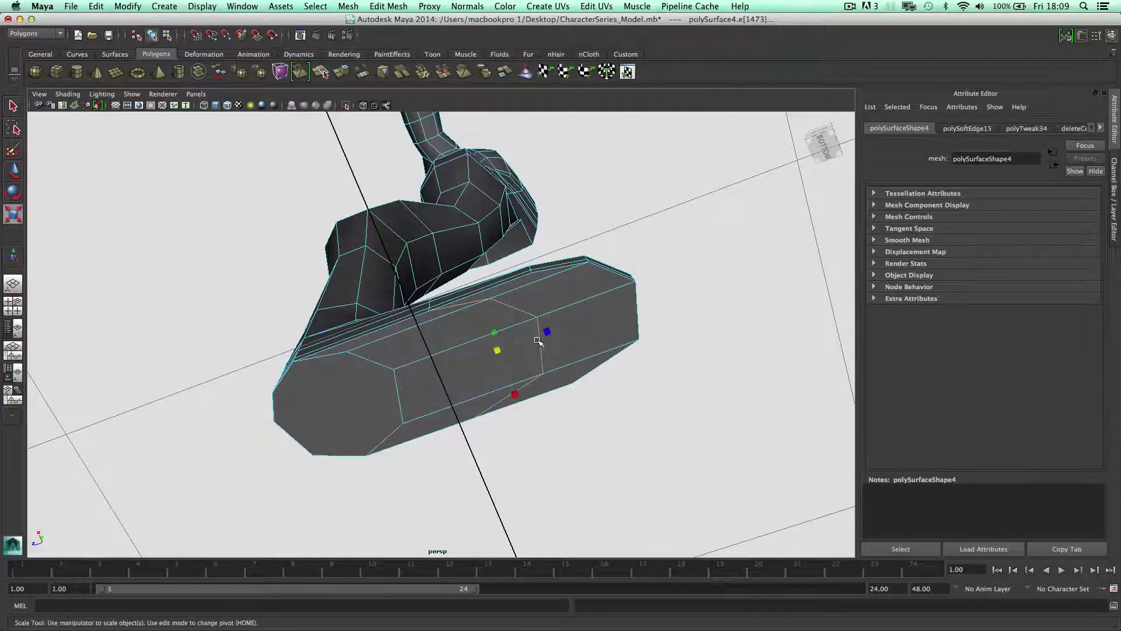
{"action": "left_click_drag", "start_coordinate": [537, 338], "coordinate": [423, 383]}
{"action": "key", "text": "w"}
{"action": "scroll", "coordinate": [379, 350], "scroll_direction": "down", "scroll_amount": 2}
{"action": "middle_click_drag", "start_coordinate": [371, 347], "coordinate": [421, 306], "text": "alt"}
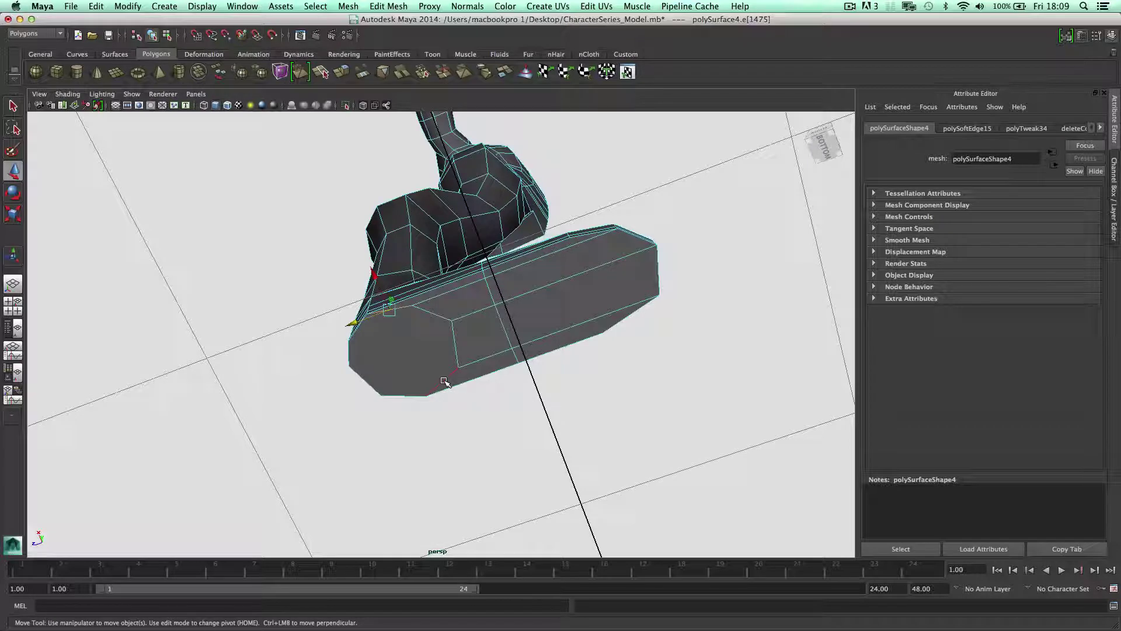
Scale the edges across the heel end of the sole into a straight line and move them back towards the heel
{"action": "left_click", "coordinate": [455, 347], "text": "shift"}
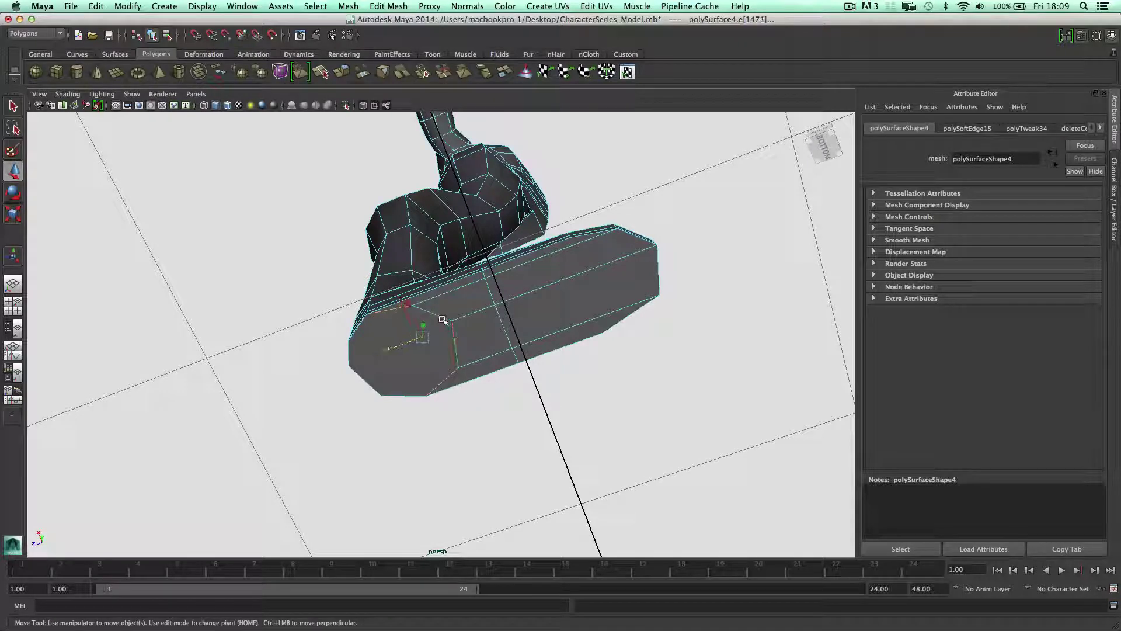
{"action": "key", "text": "r"}
{"action": "left_click_drag", "start_coordinate": [376, 355], "coordinate": [417, 339]}
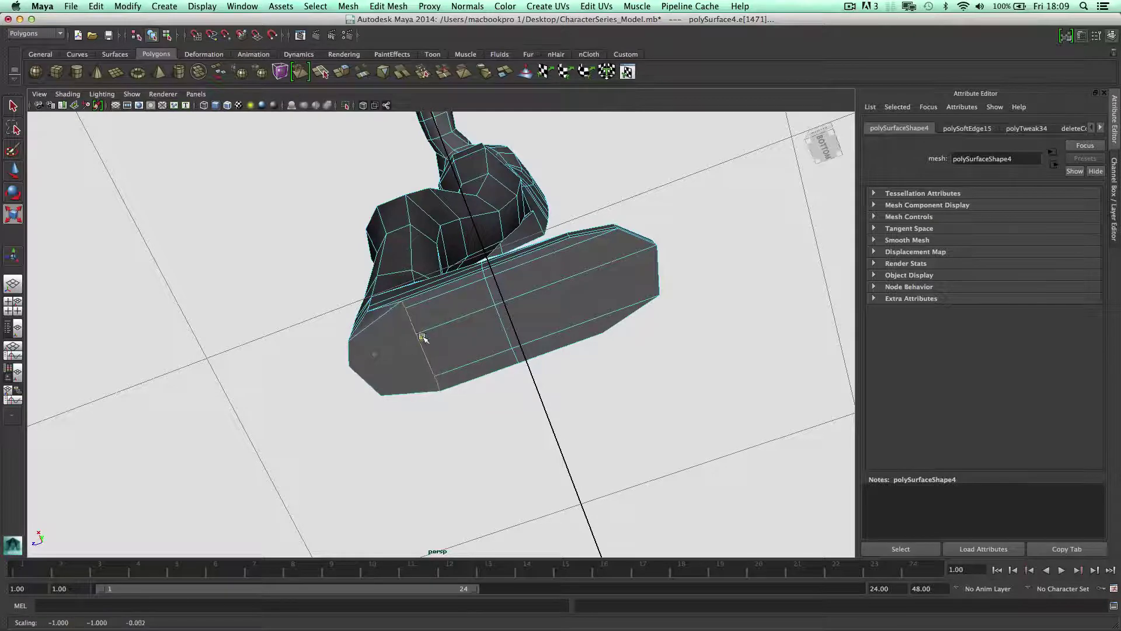
{"action": "key", "text": "w"}
{"action": "left_click_drag", "start_coordinate": [383, 349], "coordinate": [357, 365]}
{"action": "mouse_move", "coordinate": [461, 246]}
{"action": "left_mouse_down", "text": "alt"}
{"action": "mouse_move", "coordinate": [467, 210]}
{"action": "mouse_move", "coordinate": [447, 264]}
{"action": "mouse_move", "coordinate": [400, 258]}
{"action": "mouse_move", "coordinate": [455, 228]}
{"action": "mouse_move", "coordinate": [408, 208]}
{"action": "mouse_move", "coordinate": [410, 226]}
{"action": "left_mouse_up", "text": "alt"}
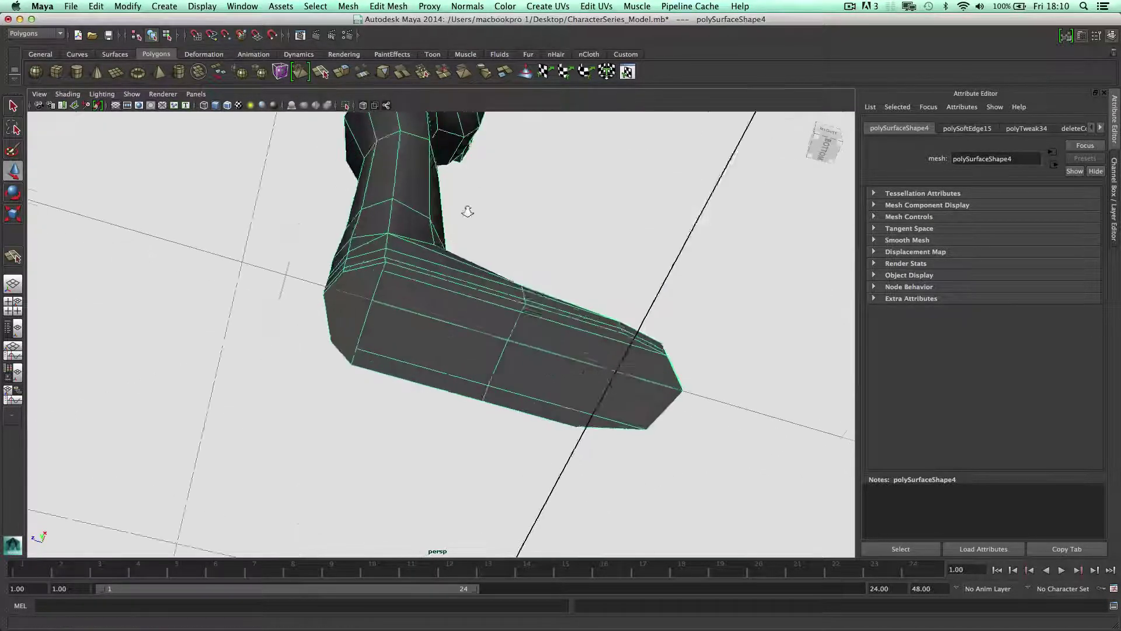
{"action": "scroll", "coordinate": [468, 210], "scroll_direction": "up", "scroll_amount": 5}
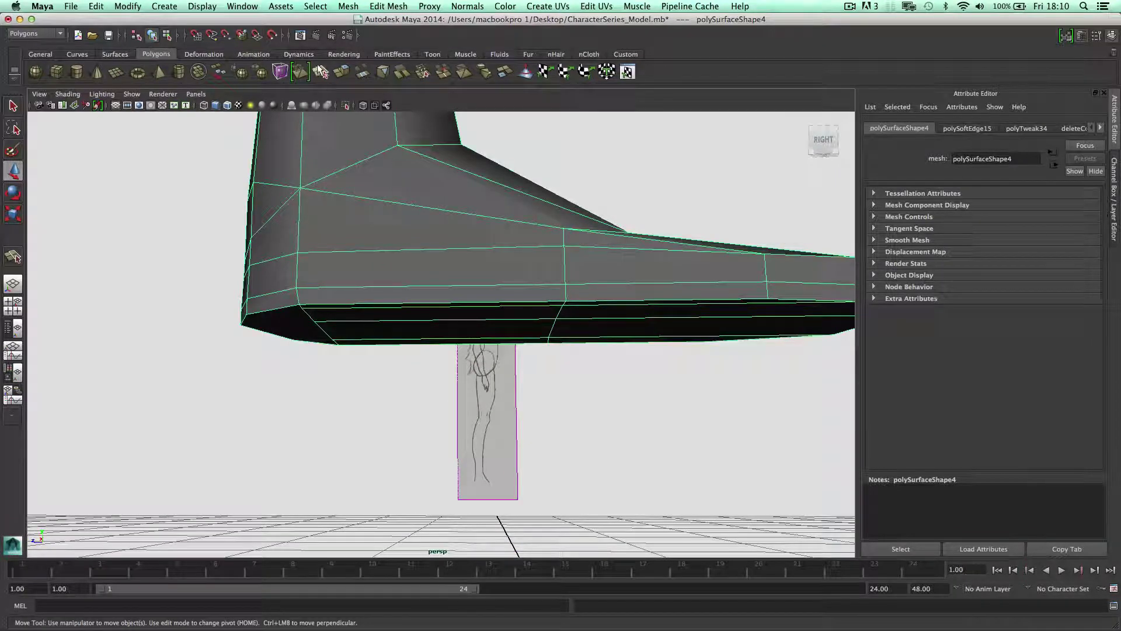
Cut a new edge line from the ankle vertex down the foot's side, across the sole and up the opposite side
{"action": "left_click", "coordinate": [319, 70]}
{"action": "left_click", "coordinate": [394, 198]}
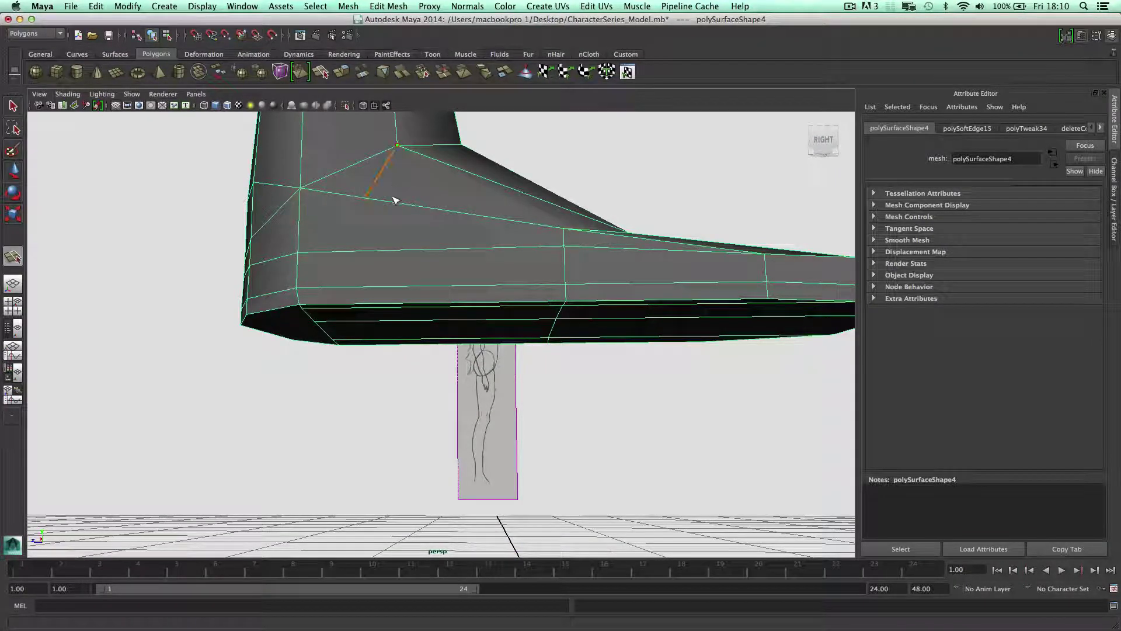
{"action": "left_click", "coordinate": [363, 241]}
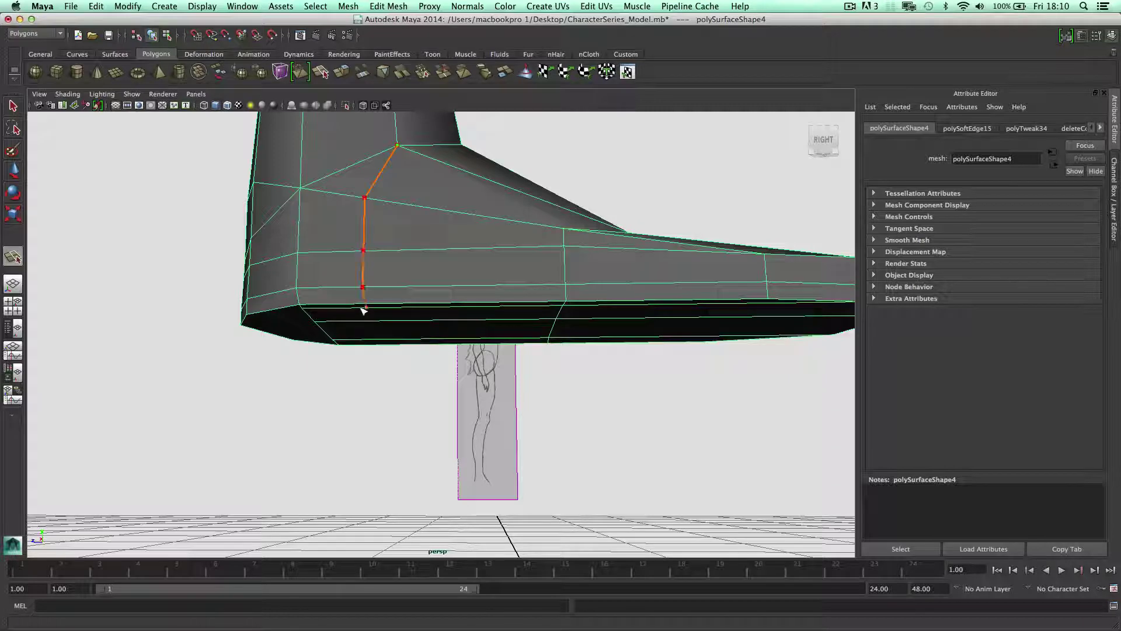
{"action": "left_click_drag", "start_coordinate": [370, 318], "coordinate": [375, 220], "text": "alt"}
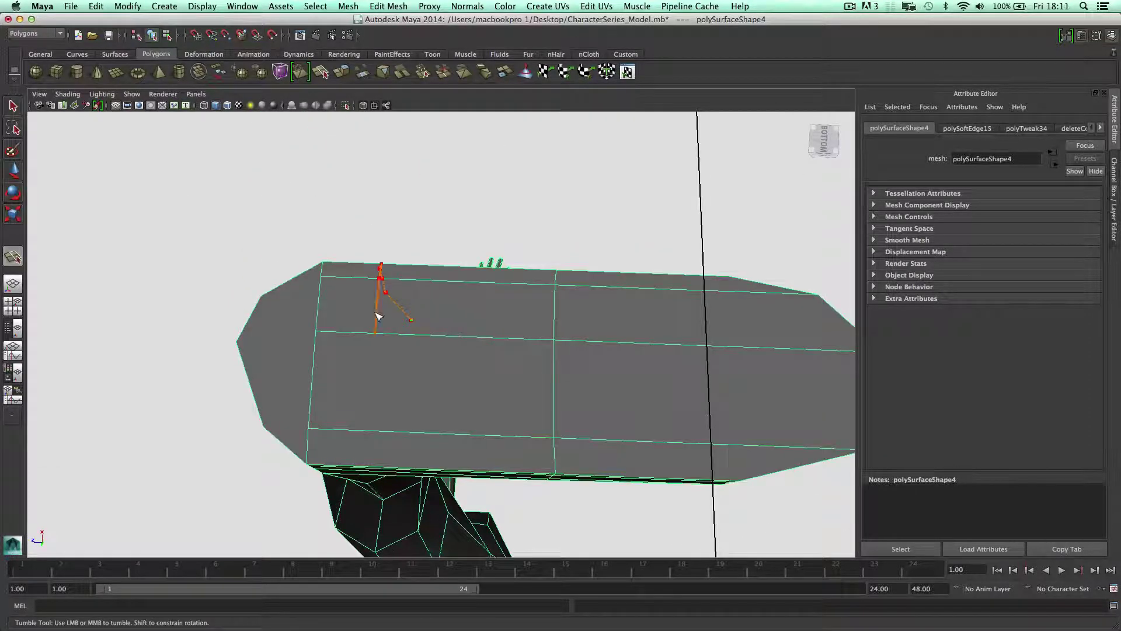
{"action": "left_click_drag", "start_coordinate": [380, 445], "coordinate": [358, 430], "text": "alt"}
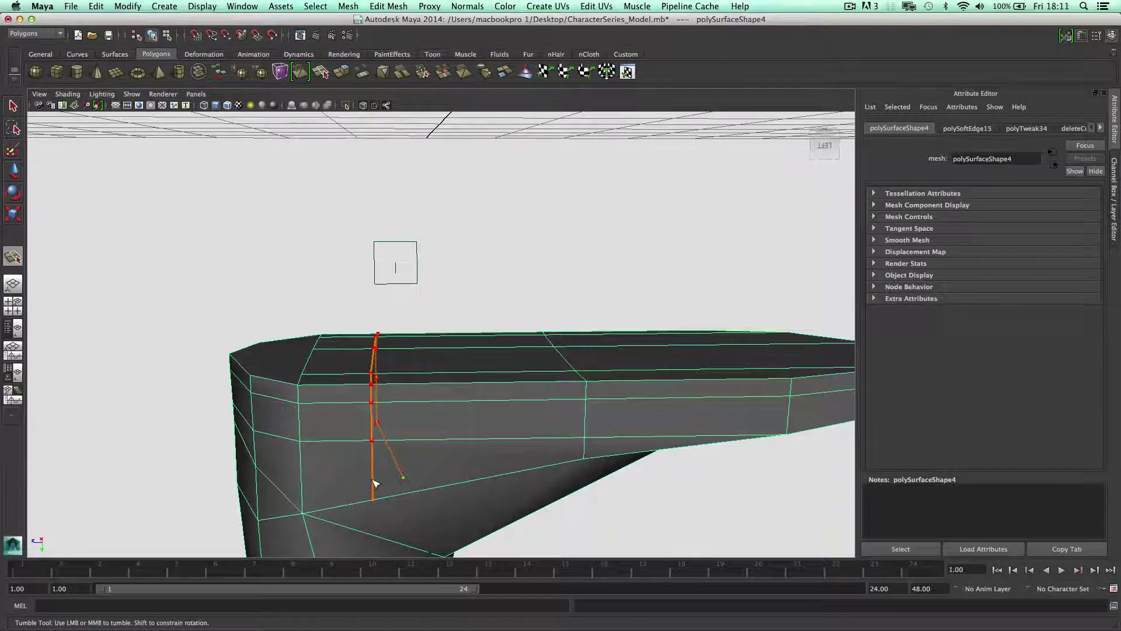
{"action": "left_click_drag", "start_coordinate": [375, 481], "coordinate": [368, 260], "text": "alt"}
{"action": "key", "text": "w"}
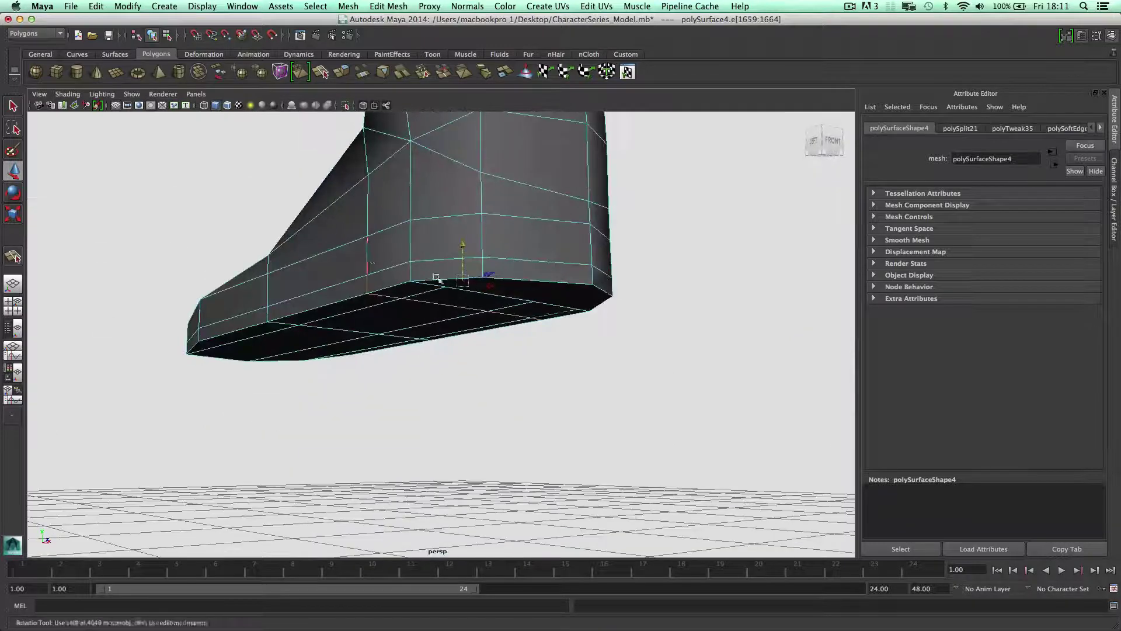
Raise the edges of the new cut in front of the heel to form the arch of the foot
{"action": "left_click_drag", "start_coordinate": [481, 258], "coordinate": [370, 275], "text": "alt"}
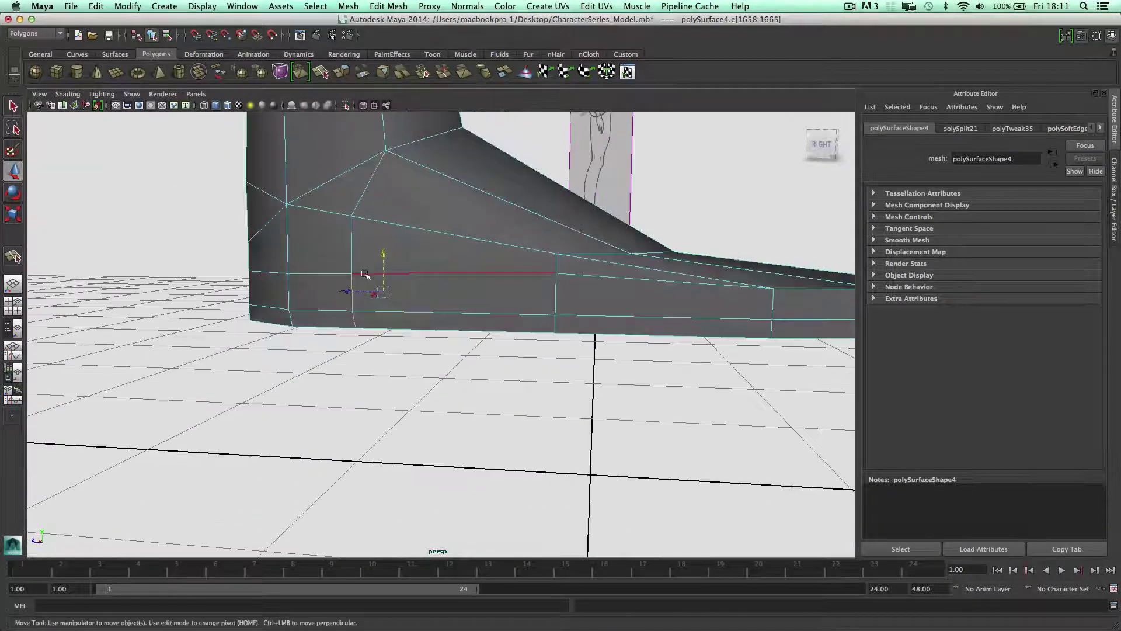
{"action": "left_click", "coordinate": [388, 230], "text": "shift"}
{"action": "left_click_drag", "start_coordinate": [388, 230], "coordinate": [390, 224]}
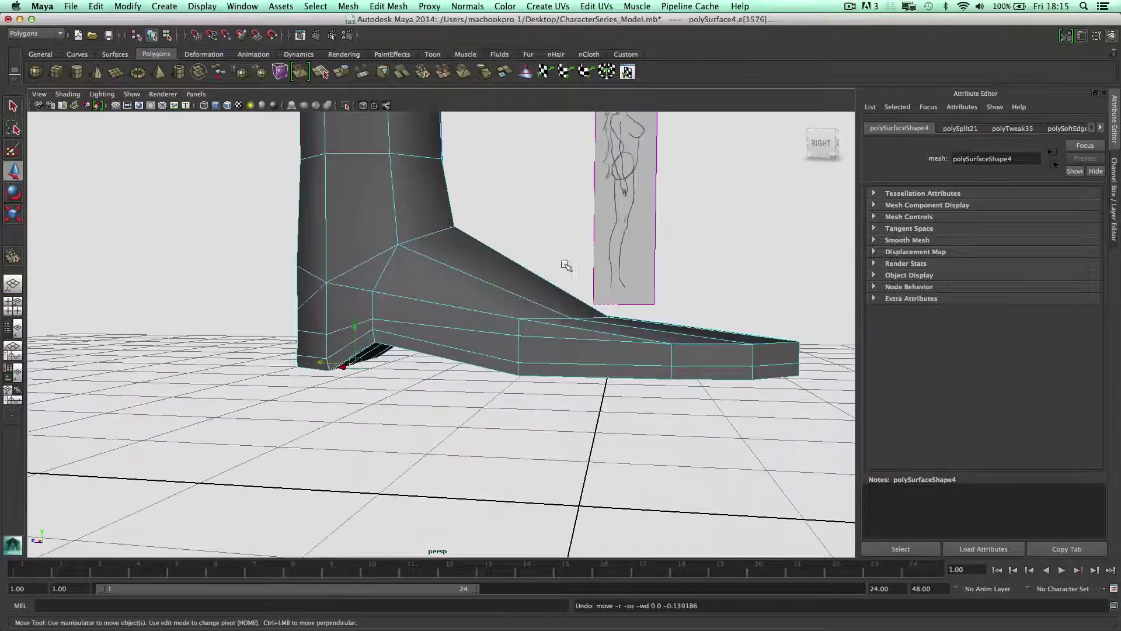
Select the sole edges at the front of the heel and move them forward towards the arch
{"action": "left_click_drag", "start_coordinate": [571, 262], "coordinate": [421, 370], "text": "alt"}
{"action": "left_click", "coordinate": [613, 250]}
{"action": "left_click_drag", "start_coordinate": [613, 251], "coordinate": [443, 282], "text": "alt"}
{"action": "left_click", "coordinate": [298, 329]}
{"action": "left_click_drag", "start_coordinate": [315, 349], "coordinate": [308, 365], "text": "alt"}
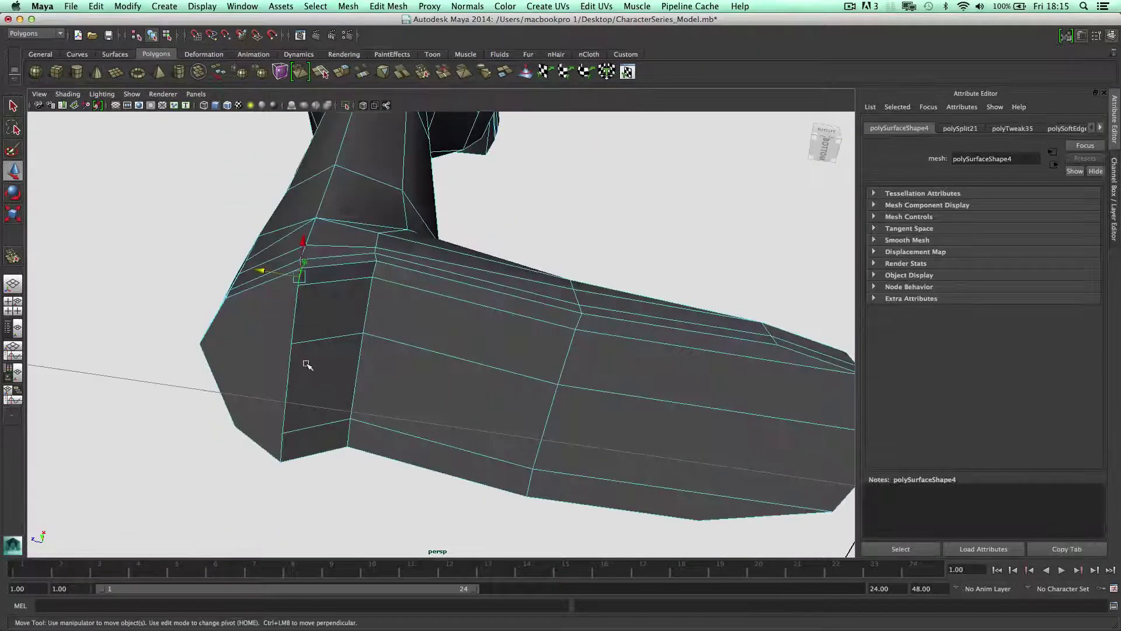
{"action": "left_click", "coordinate": [292, 357], "text": "shift"}
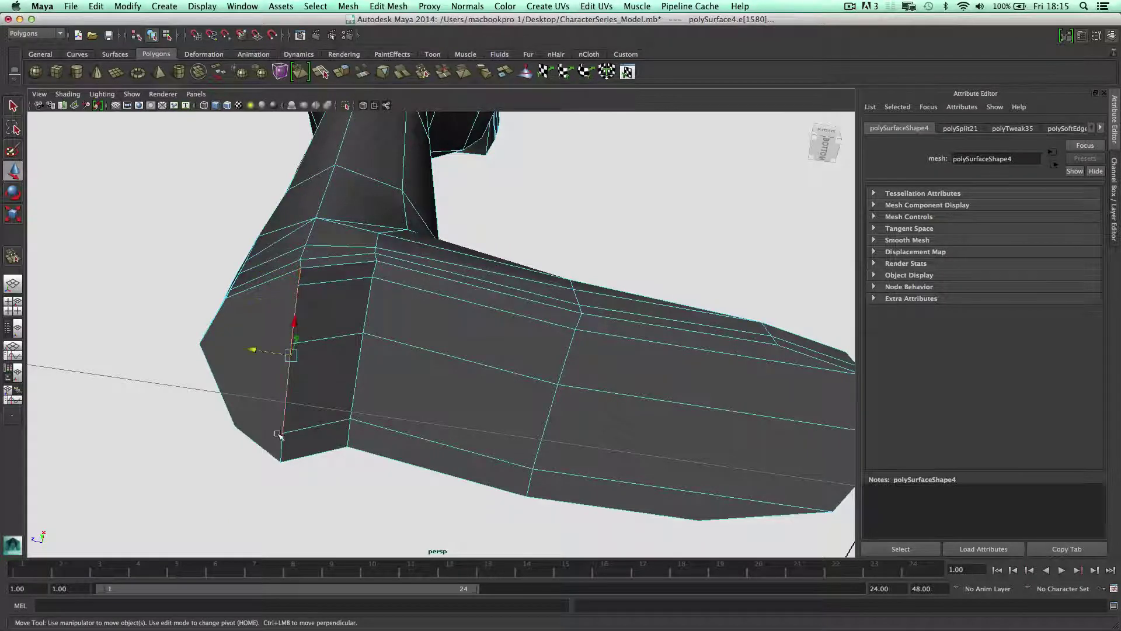
{"action": "left_click_drag", "start_coordinate": [318, 377], "coordinate": [362, 362], "text": "alt"}
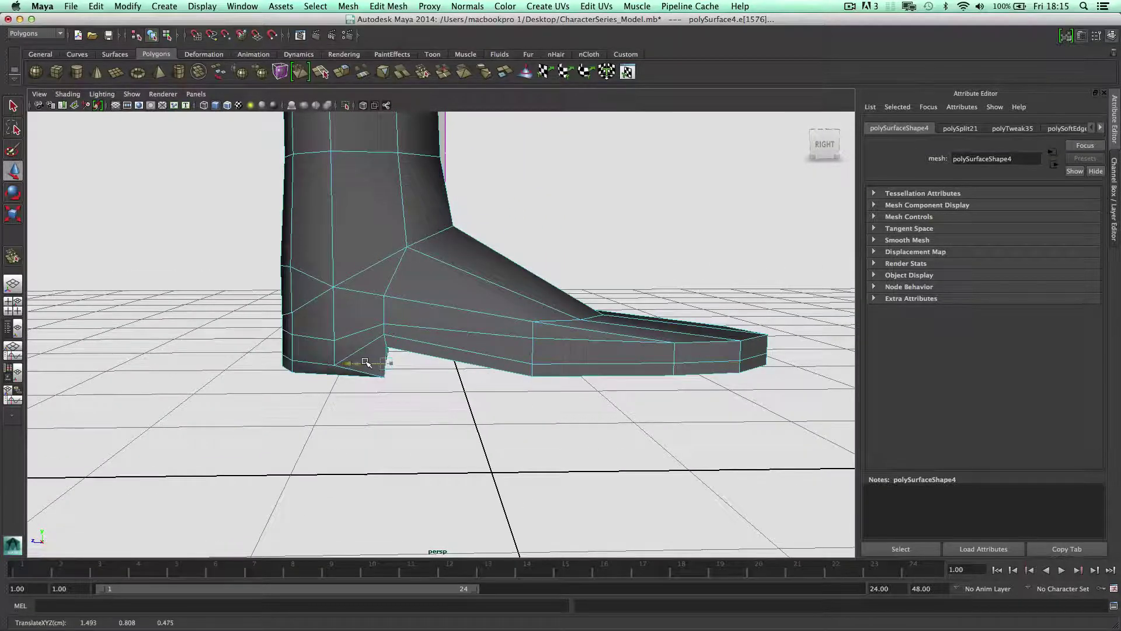
{"action": "left_click_drag", "start_coordinate": [367, 362], "coordinate": [339, 359], "text": "alt"}
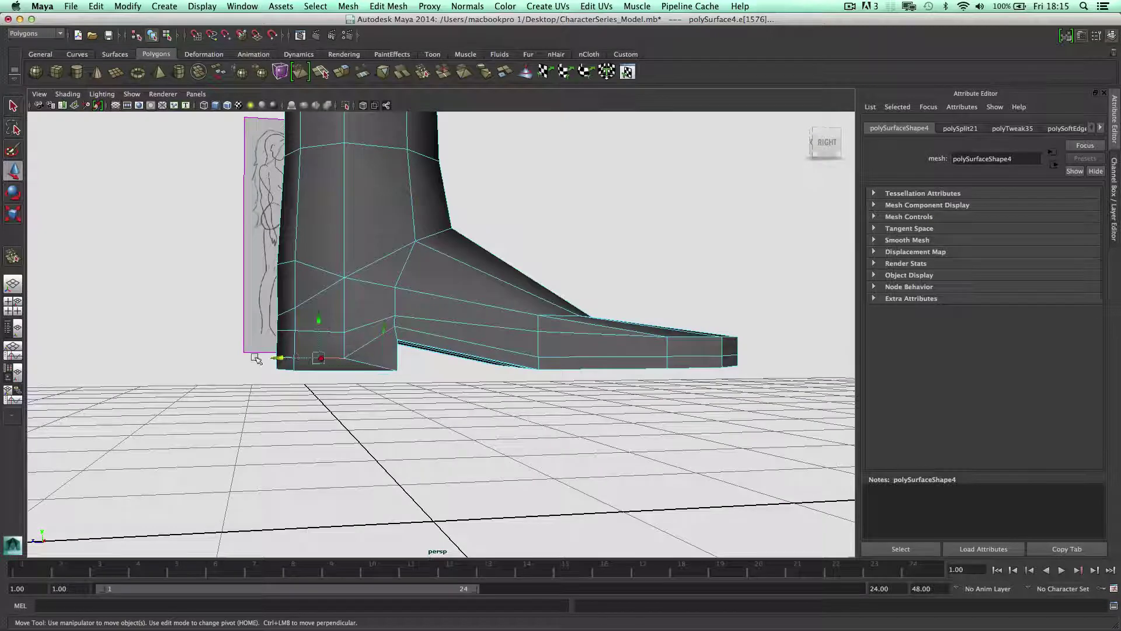
Raise the lowest row of side edges around the heel slightly above the sole
{"action": "left_click_drag", "start_coordinate": [256, 358], "coordinate": [356, 376], "text": "alt"}
{"action": "left_click", "coordinate": [405, 385]}
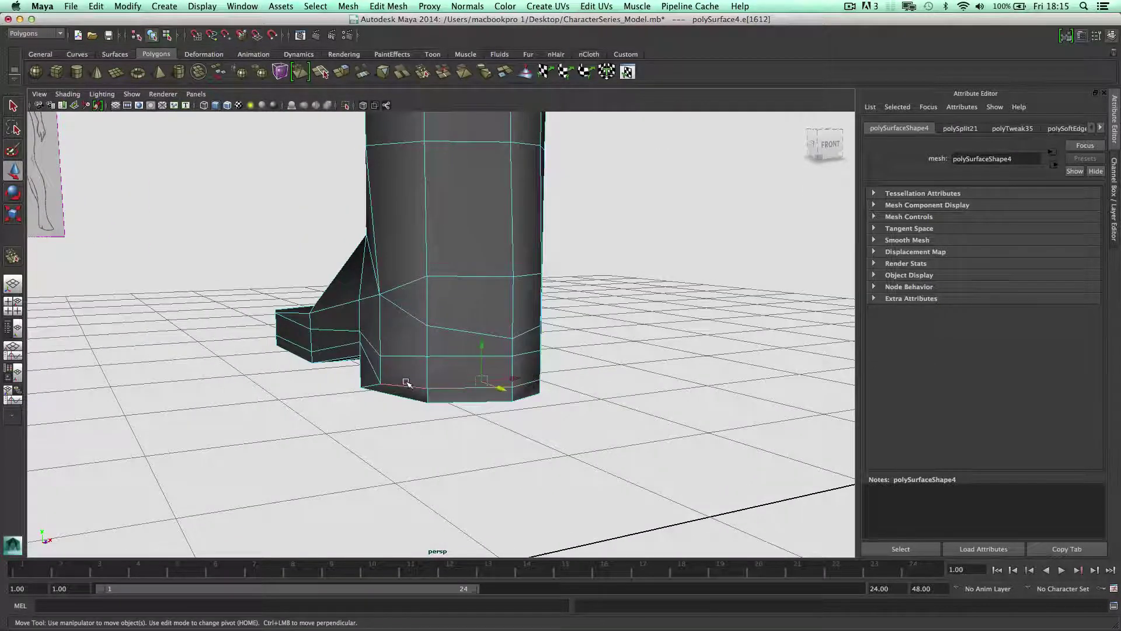
{"action": "left_click_drag", "start_coordinate": [481, 345], "coordinate": [484, 333]}
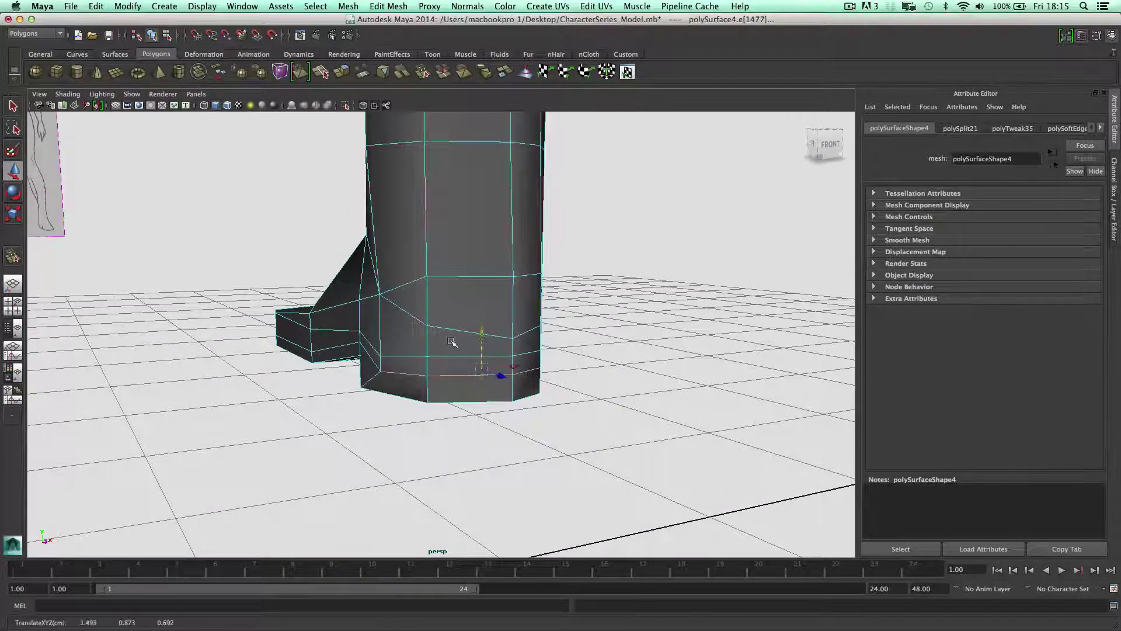
Raise the next row of edges around the heel and scale it vertically to level it
{"action": "left_click", "coordinate": [371, 341]}
{"action": "left_click_drag", "start_coordinate": [372, 341], "coordinate": [307, 335], "text": "alt"}
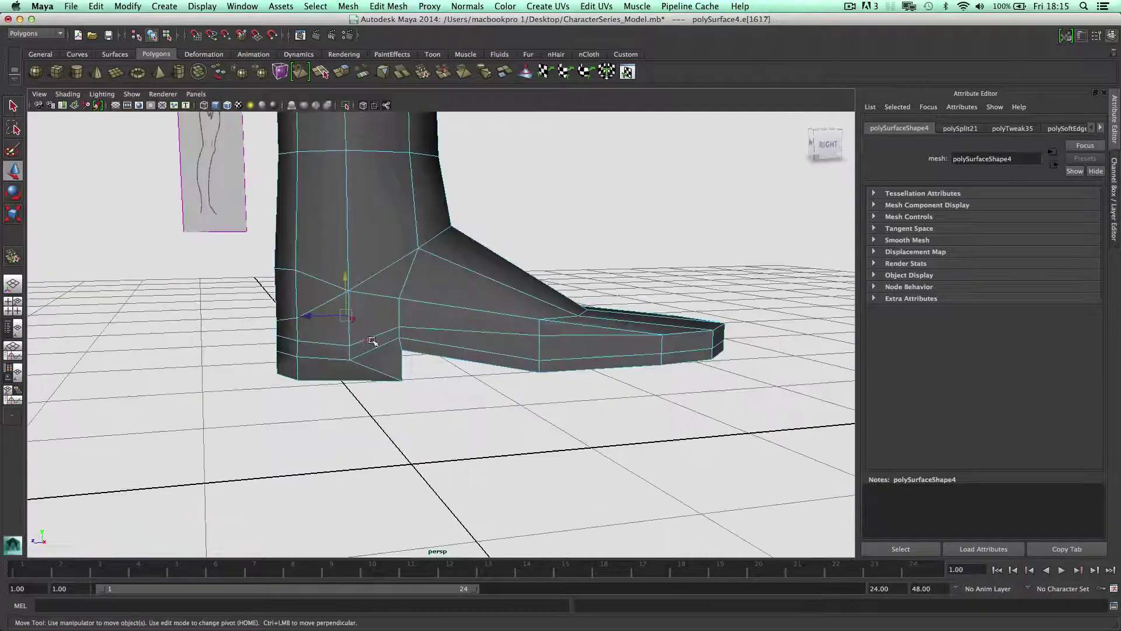
{"action": "left_click_drag", "start_coordinate": [331, 292], "coordinate": [332, 284]}
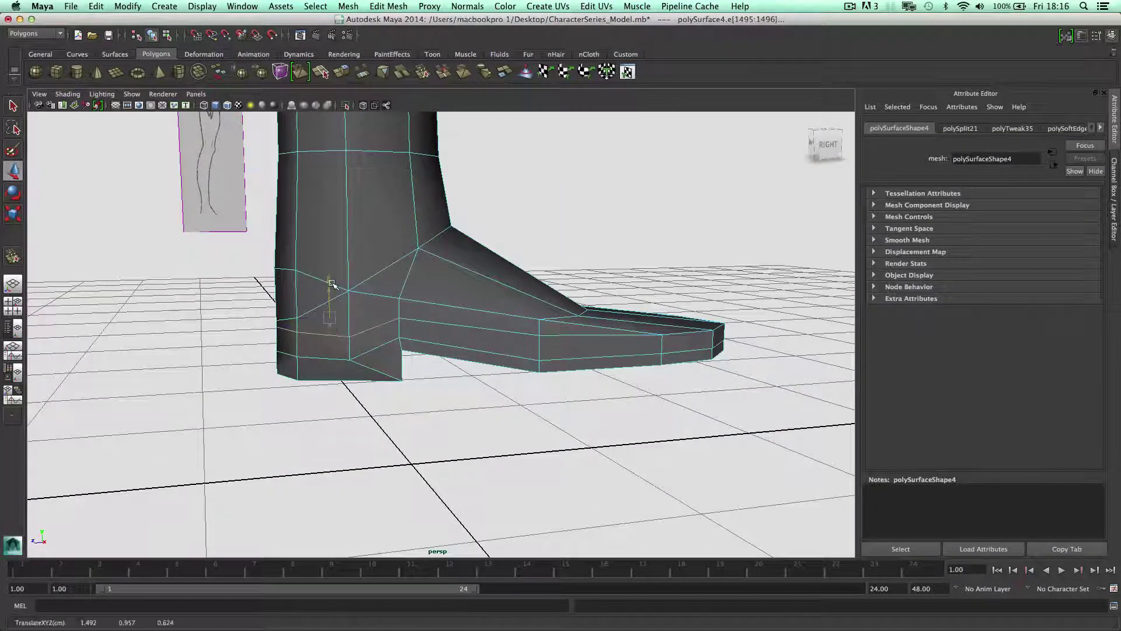
{"action": "key", "text": "r"}
{"action": "left_click_drag", "start_coordinate": [330, 368], "coordinate": [380, 318]}
{"action": "left_click", "coordinate": [388, 287]}
{"action": "left_click", "coordinate": [375, 319]}
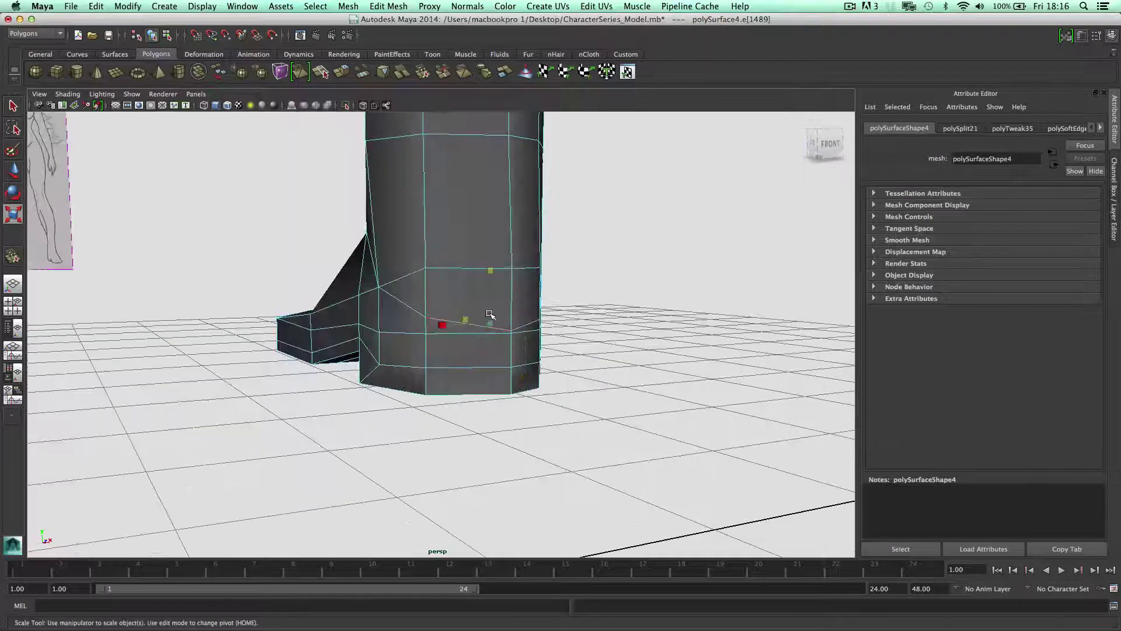
Move the upper row of edges at the back of the heel up to space the rows more evenly
{"action": "left_click", "coordinate": [478, 325]}
{"action": "key", "text": "w"}
{"action": "left_click", "coordinate": [491, 287]}
{"action": "key", "text": "super+z"}
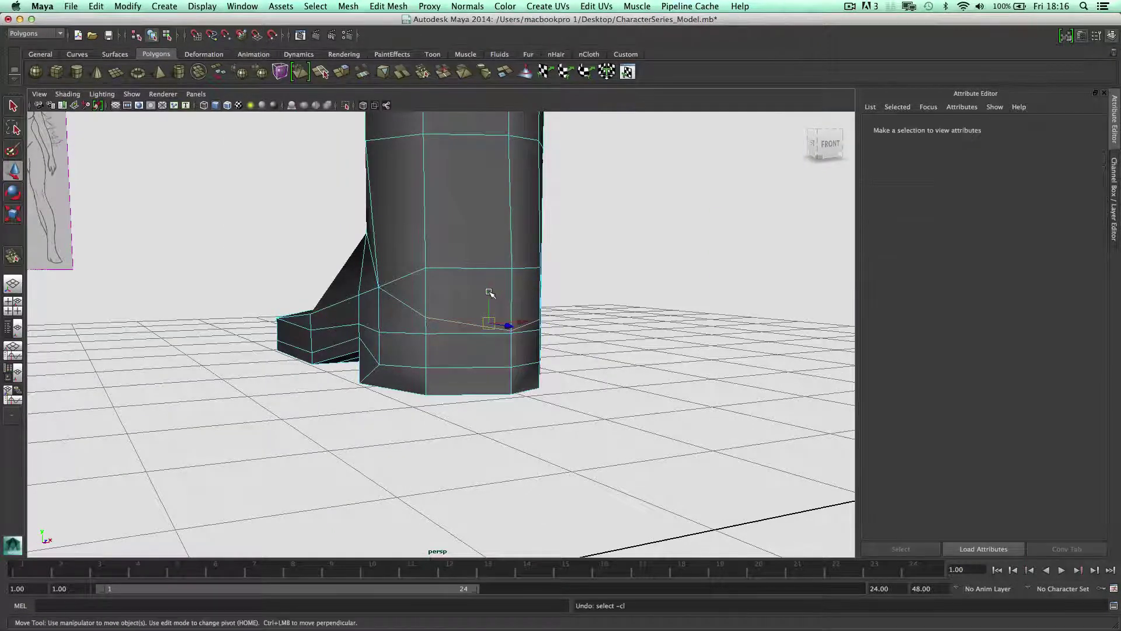
{"action": "left_click_drag", "start_coordinate": [490, 291], "coordinate": [490, 281]}
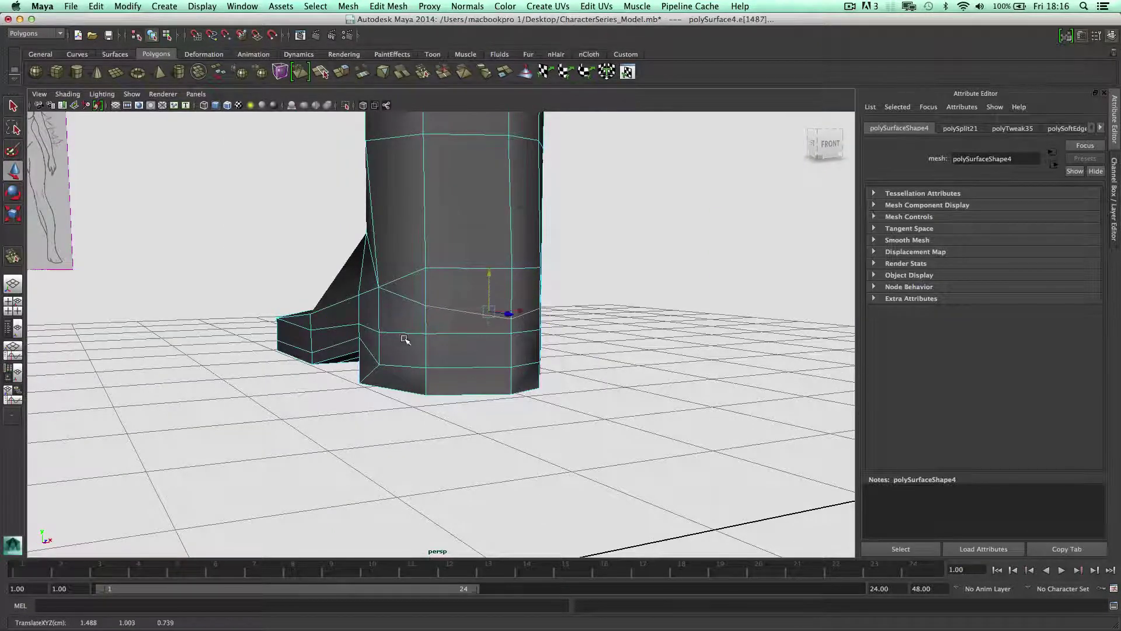
Switch to vertex selection and lower the middle vertex of the second edge row at the back of the heel
{"action": "left_click_drag", "start_coordinate": [471, 340], "coordinate": [458, 336], "text": "alt"}
{"action": "right_click_drag", "start_coordinate": [457, 335], "coordinate": [444, 337]}
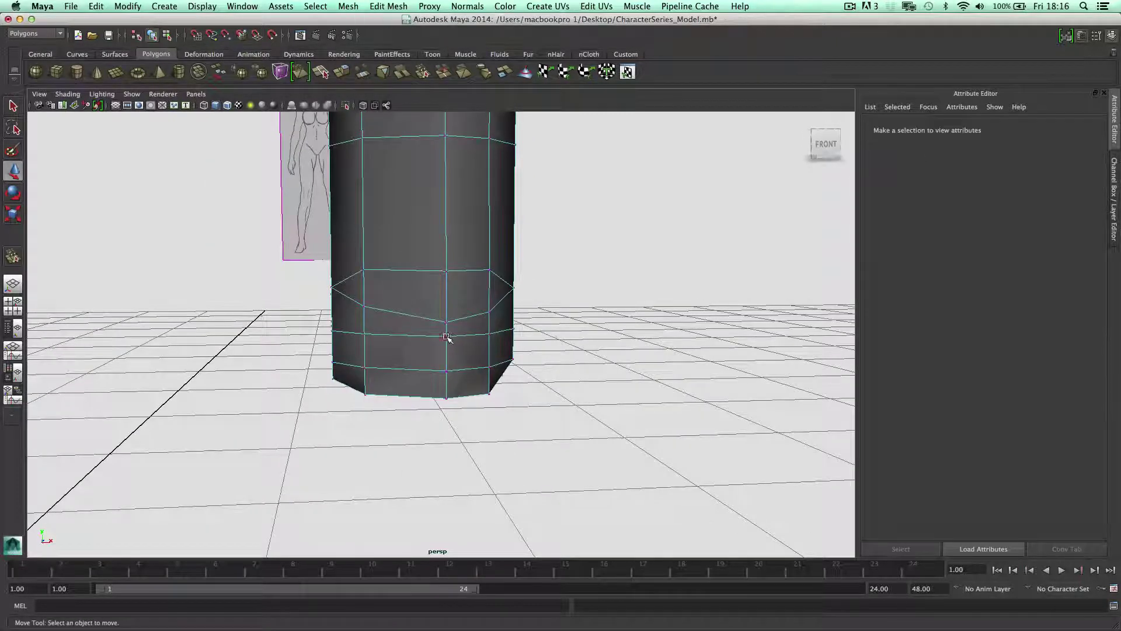
{"action": "left_click", "coordinate": [446, 337]}
{"action": "left_click_drag", "start_coordinate": [446, 303], "coordinate": [446, 313]}
{"action": "left_click_drag", "start_coordinate": [446, 314], "coordinate": [375, 362], "text": "alt"}
{"action": "left_click", "coordinate": [448, 309]}
{"action": "left_click", "coordinate": [371, 340]}
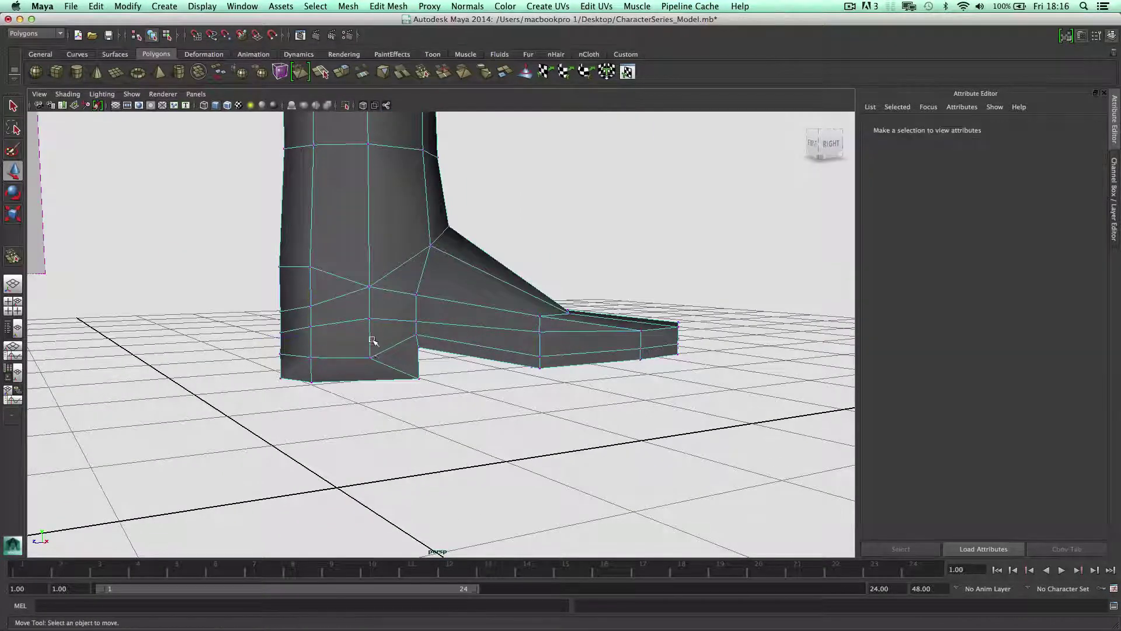
Reposition individual vertices on the side and back of the heel to even out the edge rows
{"action": "left_click", "coordinate": [370, 356]}
{"action": "left_click_drag", "start_coordinate": [370, 356], "coordinate": [387, 325], "text": "alt"}
{"action": "left_click", "coordinate": [413, 318]}
{"action": "left_click", "coordinate": [411, 321]}
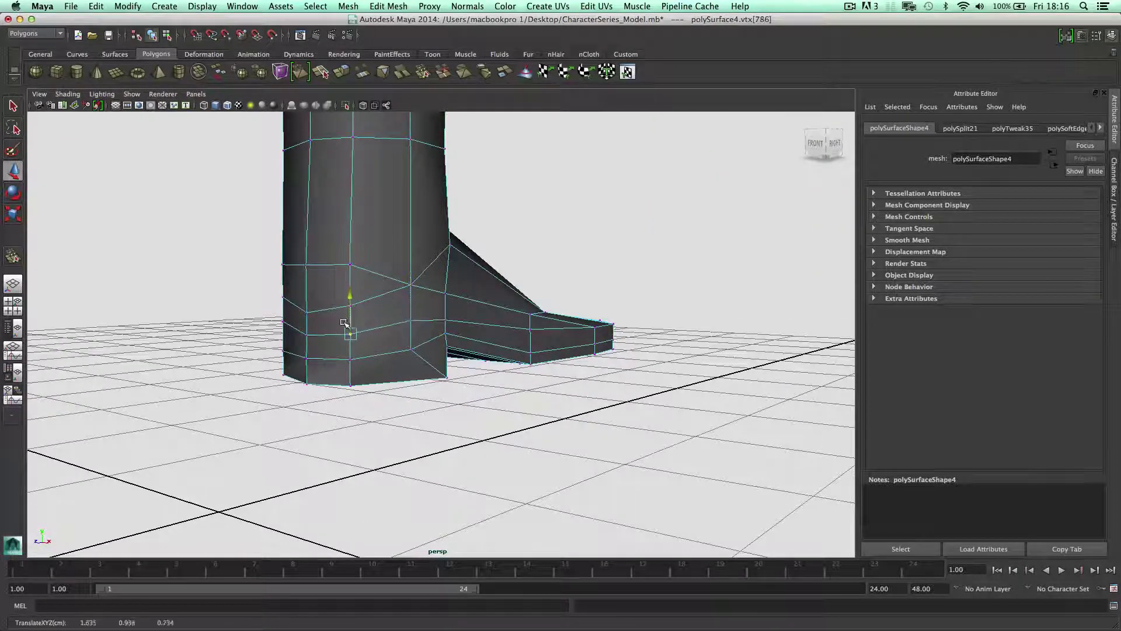
{"action": "left_click_drag", "start_coordinate": [344, 316], "coordinate": [425, 310], "text": "alt"}
Move the central vertical edges down the back of the lower leg and heel sideways to centre them
{"action": "right_click_drag", "start_coordinate": [425, 310], "coordinate": [455, 298]}
{"action": "left_click", "coordinate": [565, 325]}
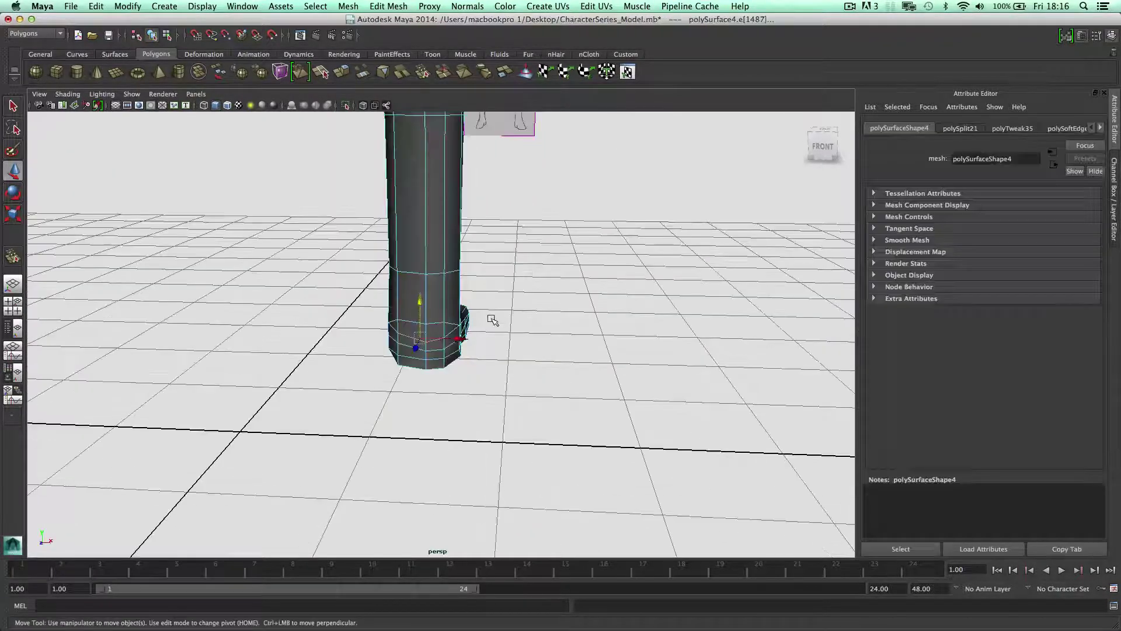
{"action": "left_click", "coordinate": [492, 320]}
{"action": "scroll", "coordinate": [463, 310], "scroll_direction": "up", "scroll_amount": 5}
{"action": "left_click_drag", "start_coordinate": [445, 319], "coordinate": [453, 316], "text": "alt"}
{"action": "scroll", "coordinate": [453, 315], "scroll_direction": "up", "scroll_amount": 5}
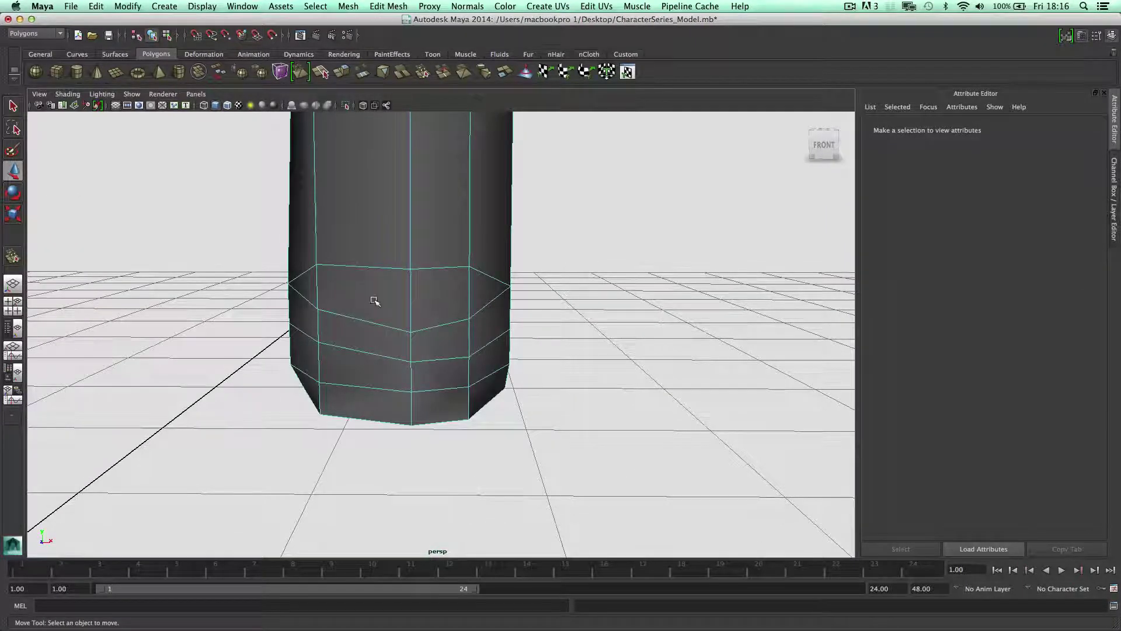
{"action": "scroll", "coordinate": [418, 337], "scroll_direction": "down", "scroll_amount": 2}
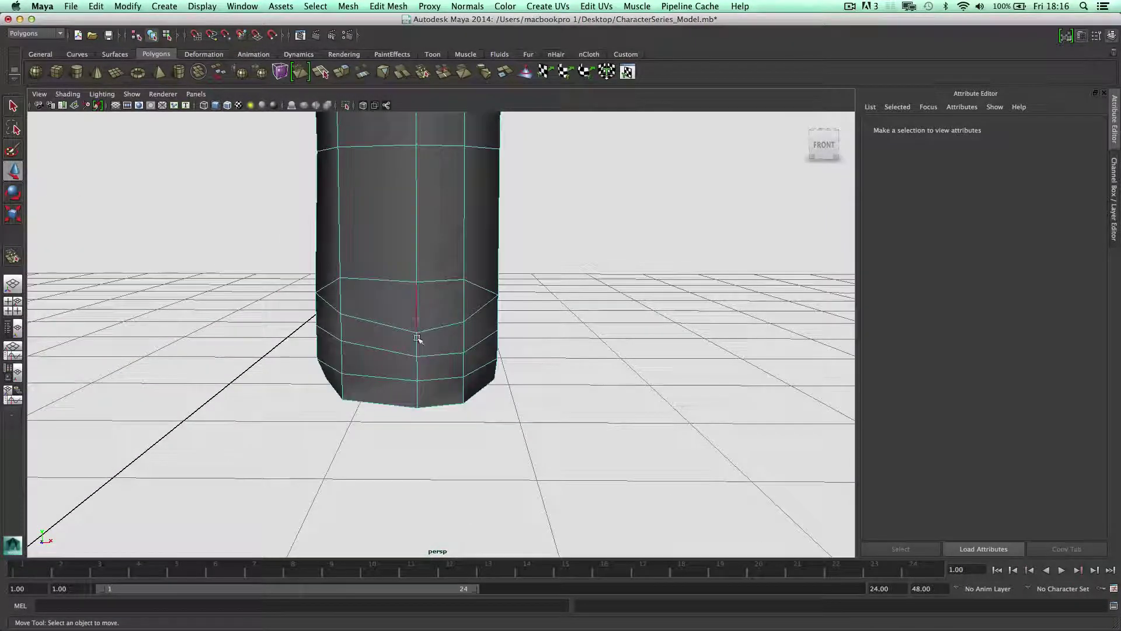
{"action": "left_click", "coordinate": [415, 392]}
{"action": "left_click_drag", "start_coordinate": [441, 343], "coordinate": [425, 463], "text": "alt"}
{"action": "scroll", "coordinate": [430, 370], "scroll_direction": "down", "scroll_amount": 4}
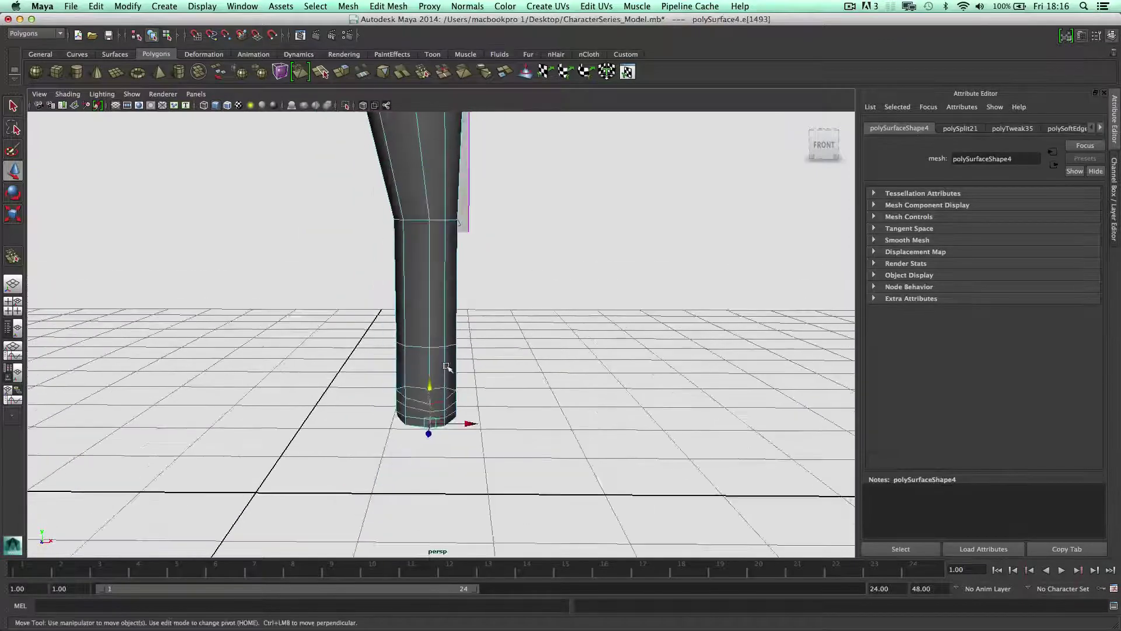
{"action": "left_click", "coordinate": [428, 258]}
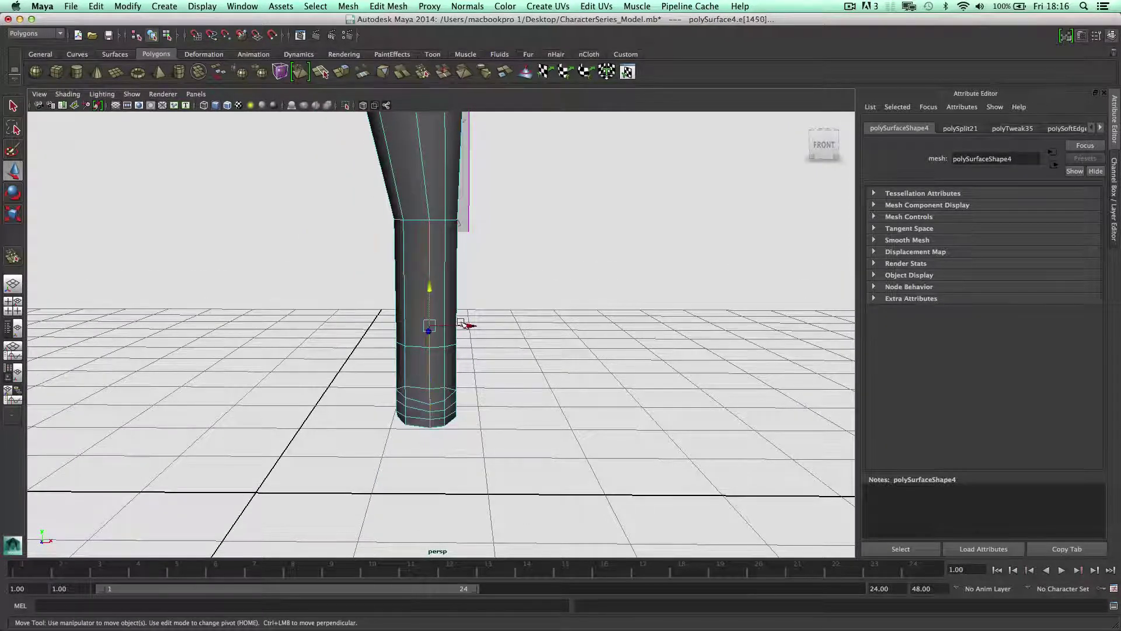
{"action": "left_click_drag", "start_coordinate": [462, 325], "coordinate": [456, 325]}
{"action": "right_click_drag", "start_coordinate": [458, 326], "coordinate": [491, 327], "text": "alt"}
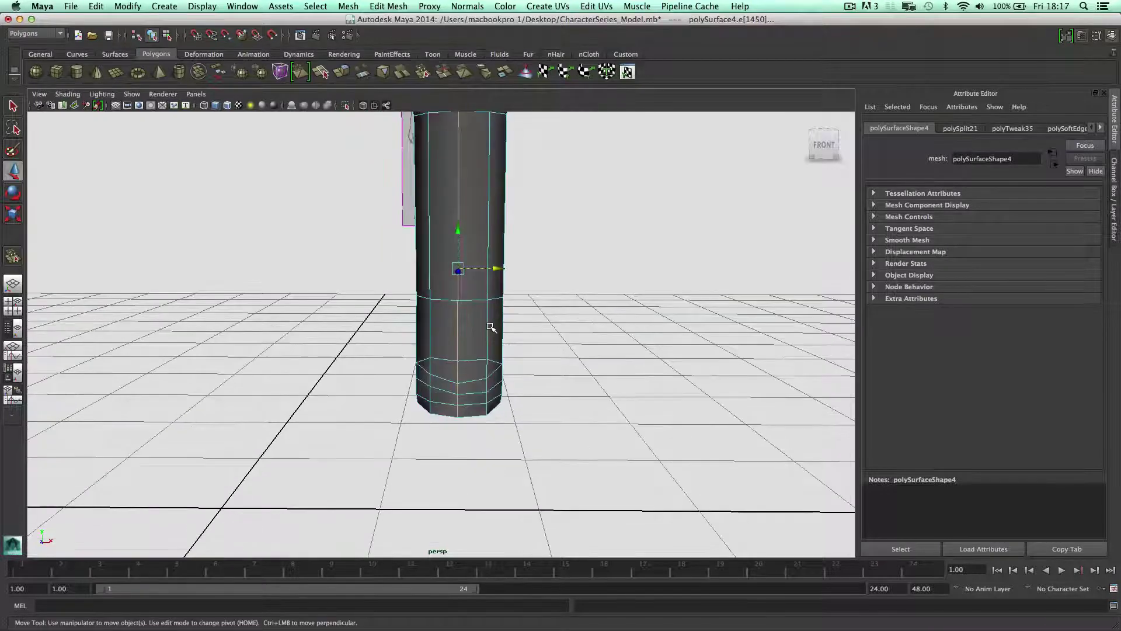
{"action": "left_click_drag", "start_coordinate": [493, 272], "coordinate": [495, 270]}
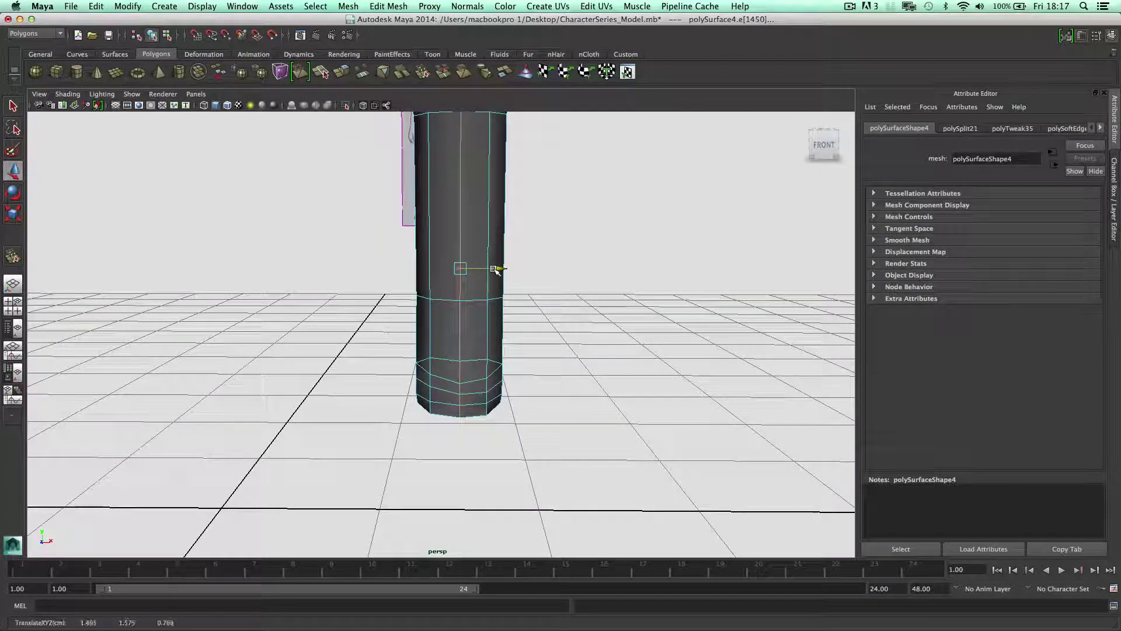
{"action": "right_click_drag", "start_coordinate": [473, 309], "coordinate": [488, 305]}
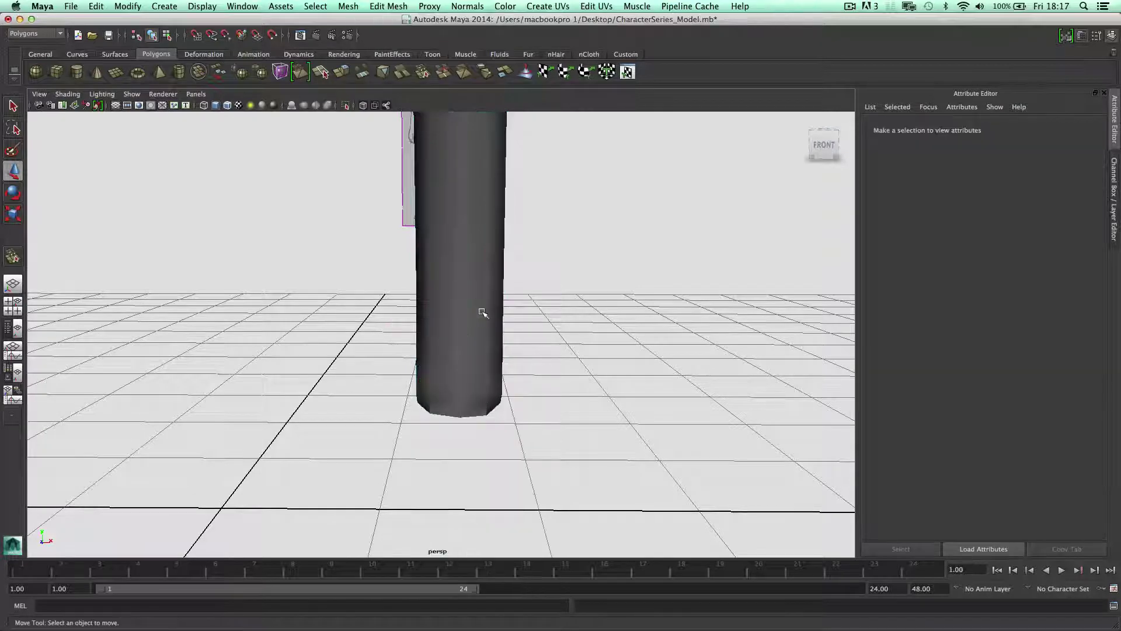
Select the two lowest rows of faces around the back of the heel and soften their edges
{"action": "scroll", "coordinate": [587, 295], "scroll_direction": "down", "scroll_amount": 4}
{"action": "scroll", "coordinate": [572, 297], "scroll_direction": "up", "scroll_amount": 5}
{"action": "left_click_drag", "start_coordinate": [586, 295], "coordinate": [531, 283], "text": "alt"}
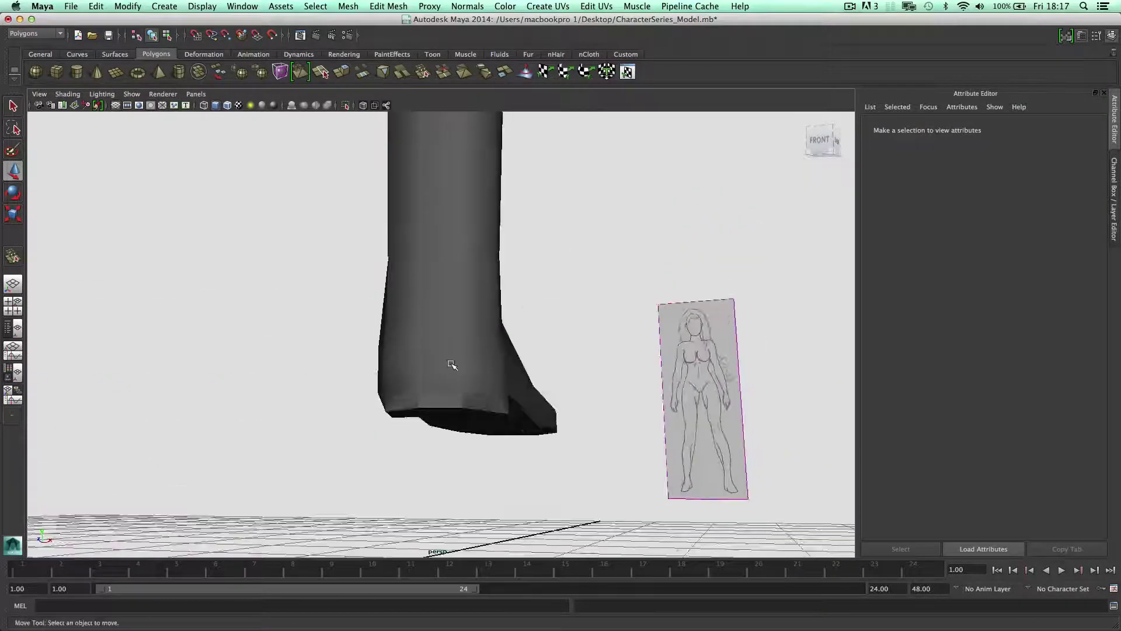
{"action": "right_click_drag", "start_coordinate": [452, 363], "coordinate": [454, 376]}
{"action": "left_click", "coordinate": [485, 397]}
{"action": "left_click", "coordinate": [444, 399], "text": "shift"}
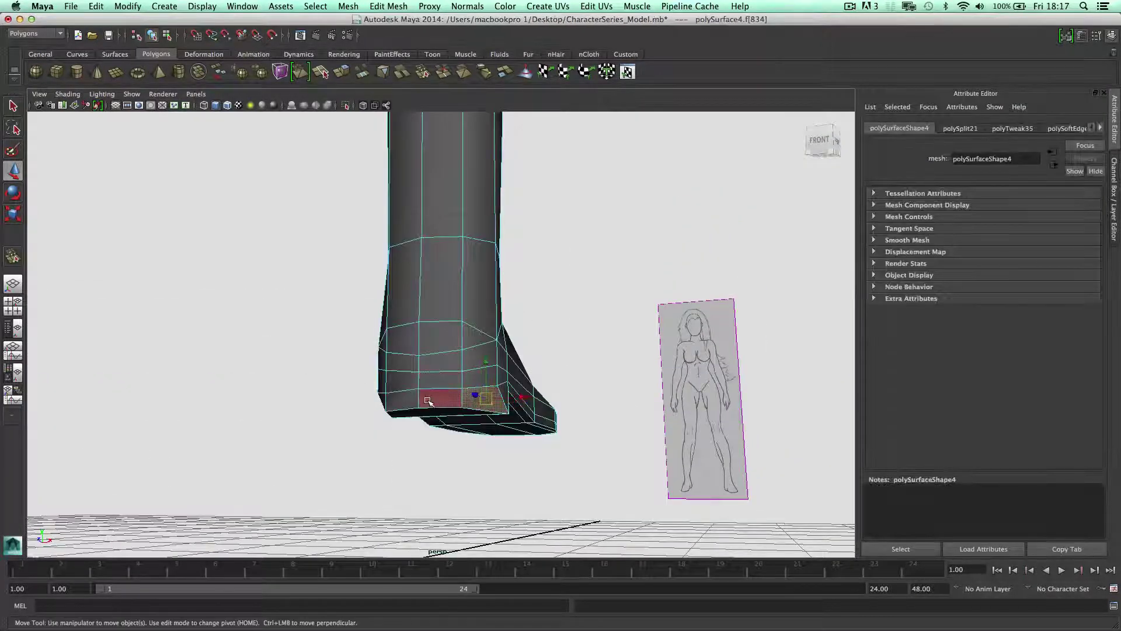
{"action": "left_click", "coordinate": [423, 400], "text": "shift"}
{"action": "left_click", "coordinate": [411, 399], "text": "shift"}
{"action": "left_click_drag", "start_coordinate": [411, 400], "coordinate": [438, 393], "text": "alt"}
{"action": "left_click", "coordinate": [432, 386], "text": "shift"}
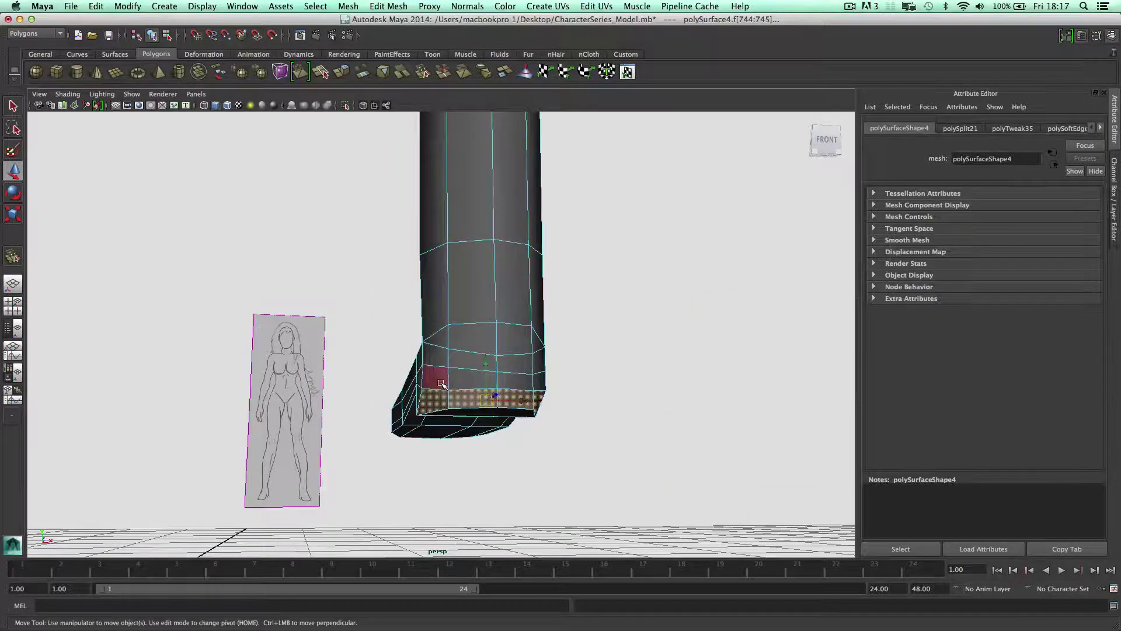
{"action": "left_click", "coordinate": [491, 390], "text": "shift"}
{"action": "left_click", "coordinate": [525, 378], "text": "shift"}
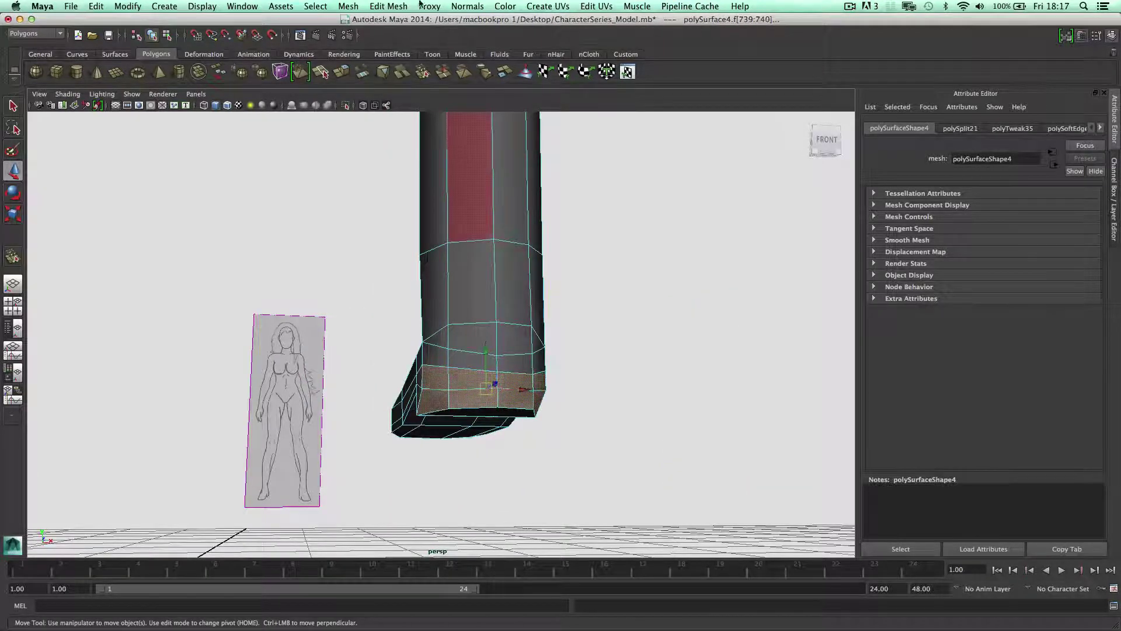
{"action": "left_click", "coordinate": [467, 6]}
{"action": "left_click", "coordinate": [491, 132]}
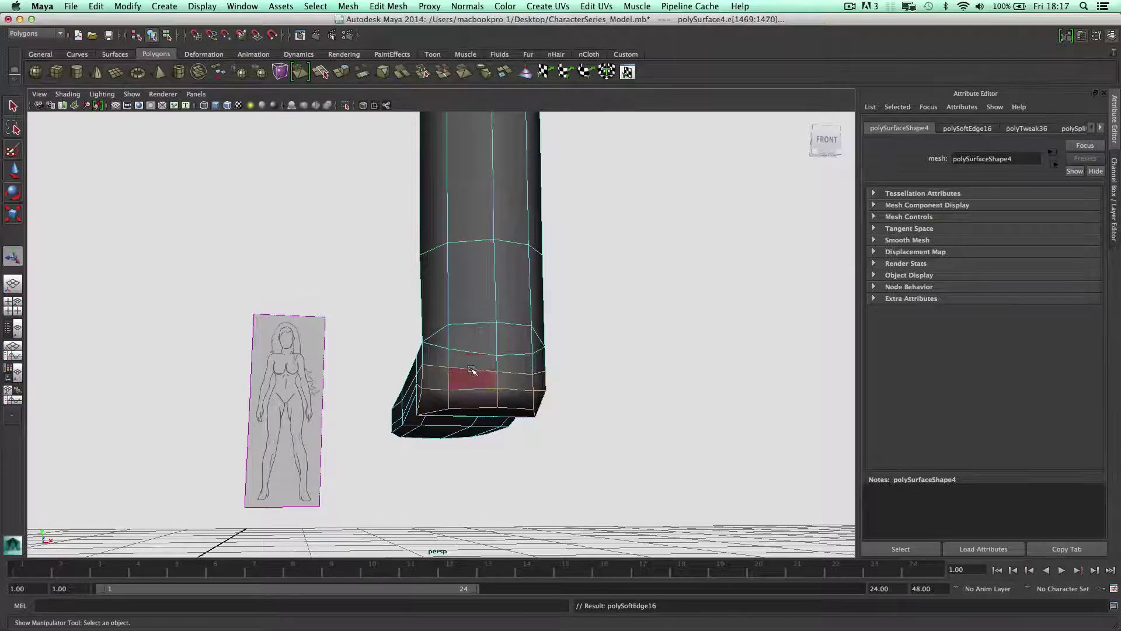
Apply Soften Edge once more to the selected heel edges and return to object selection
{"action": "right_click_drag", "start_coordinate": [462, 368], "coordinate": [461, 364]}
{"action": "left_click_drag", "start_coordinate": [461, 365], "coordinate": [454, 375], "text": "alt"}
{"action": "scroll", "coordinate": [453, 376], "scroll_direction": "down", "scroll_amount": 3}
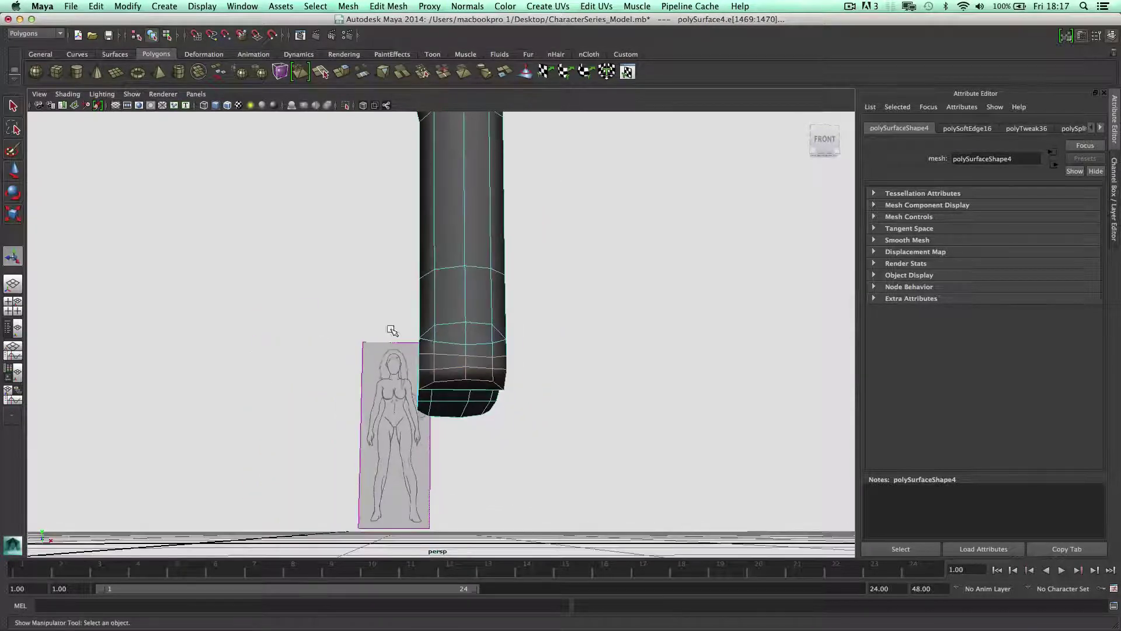
{"action": "left_click_drag", "start_coordinate": [544, 379], "coordinate": [496, 365], "text": "alt"}
{"action": "left_click", "coordinate": [467, 6]}
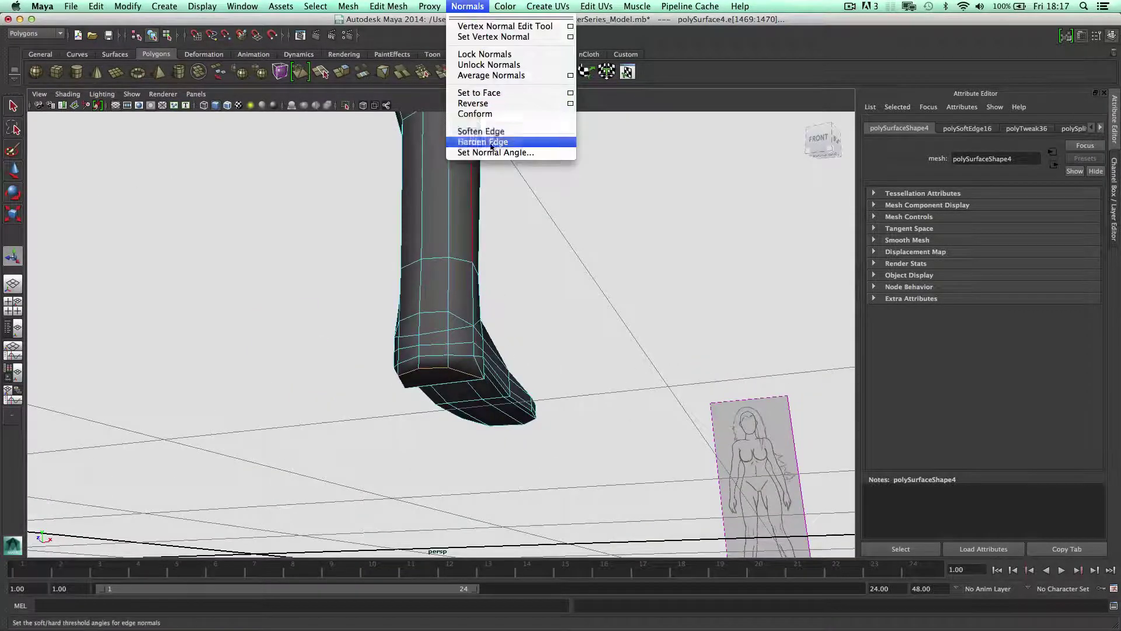
{"action": "left_click", "coordinate": [491, 134]}
{"action": "right_click_drag", "start_coordinate": [460, 343], "coordinate": [494, 323]}
{"action": "left_click", "coordinate": [510, 325]}
Select the middle vertical edge on the left side of the heel and adjust its position along the foot
{"action": "left_click_drag", "start_coordinate": [510, 325], "coordinate": [601, 345], "text": "alt"}
{"action": "left_click", "coordinate": [453, 351]}
{"action": "scroll", "coordinate": [498, 365], "scroll_direction": "up", "scroll_amount": 4}
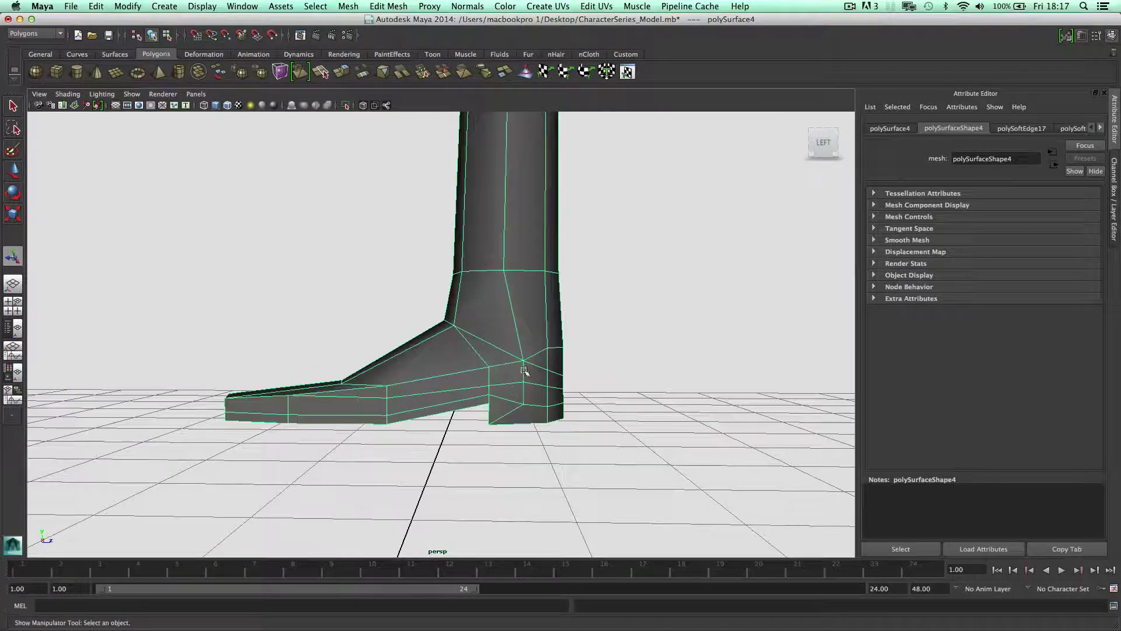
{"action": "right_click_drag", "start_coordinate": [523, 367], "coordinate": [520, 336]}
{"action": "left_click", "coordinate": [521, 390]}
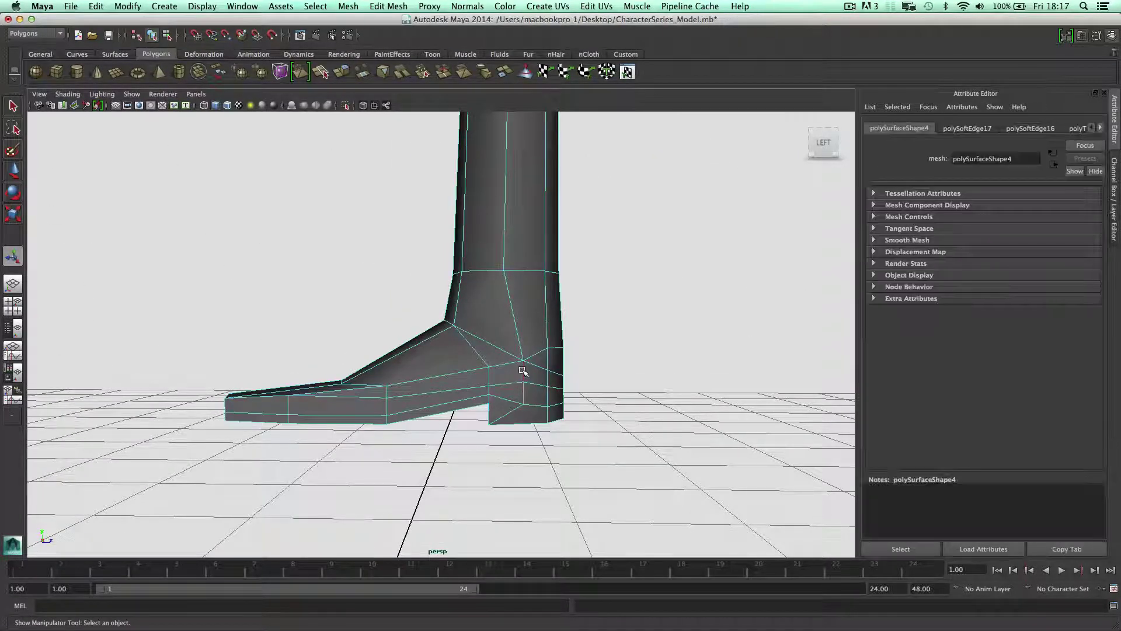
{"action": "key", "text": "w"}
{"action": "left_click_drag", "start_coordinate": [537, 385], "coordinate": [317, 360]}
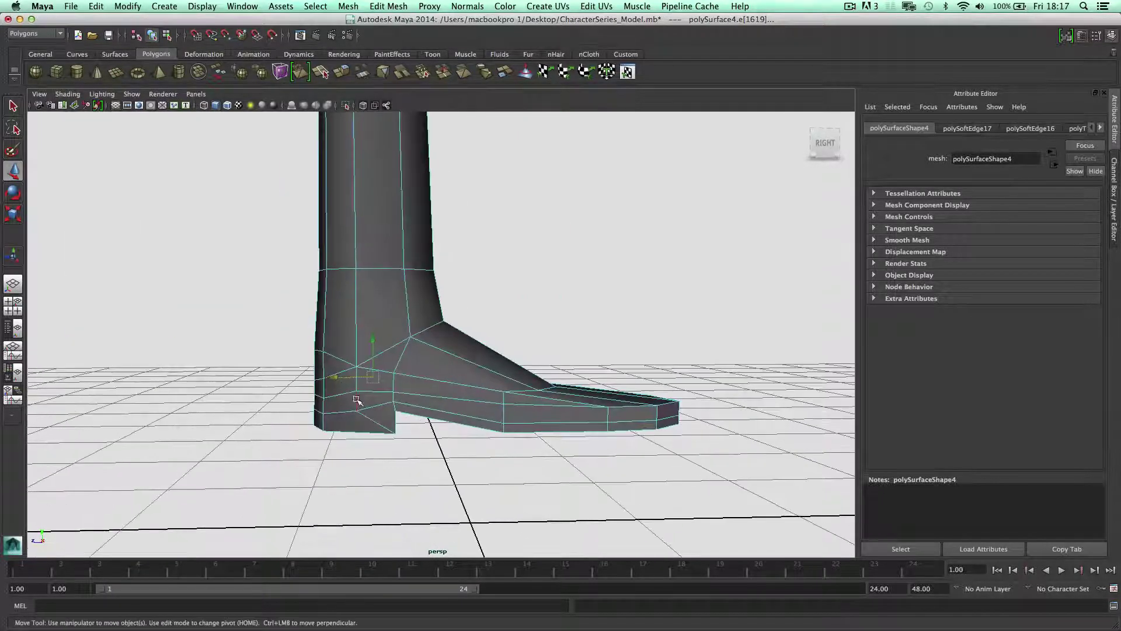
Move the matching vertical edges on the right side of the heel forward and leave edge selection
{"action": "left_click", "coordinate": [357, 400]}
{"action": "scroll", "coordinate": [360, 380], "scroll_direction": "up", "scroll_amount": 5}
{"action": "left_click", "coordinate": [263, 478]}
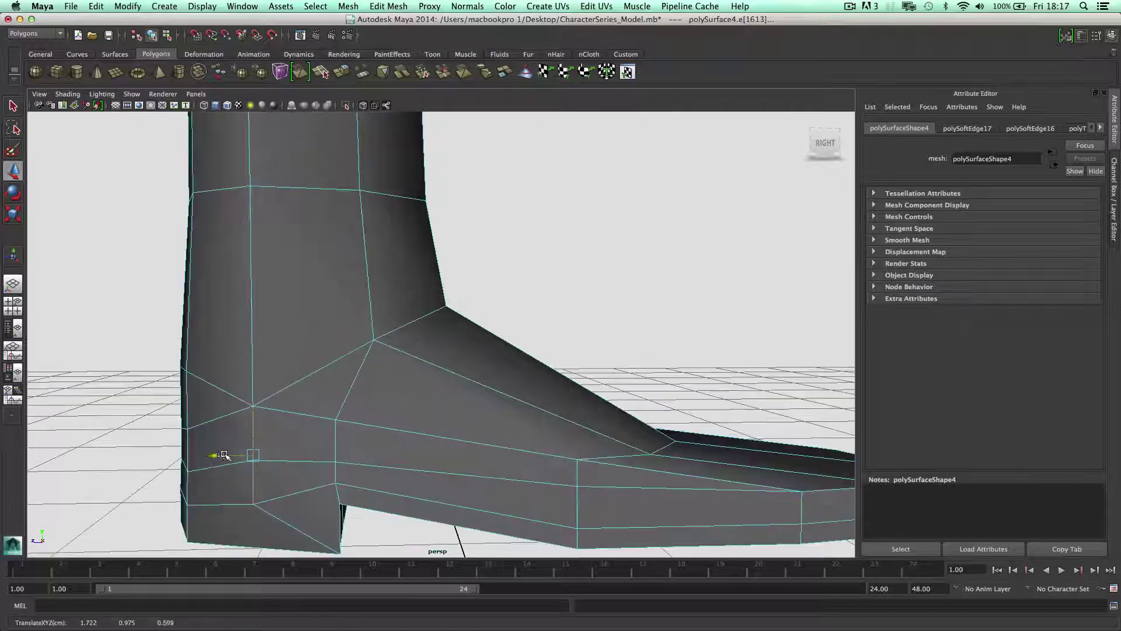
{"action": "left_click_drag", "start_coordinate": [225, 456], "coordinate": [252, 455]}
{"action": "scroll", "coordinate": [530, 431], "scroll_direction": "down", "scroll_amount": 6}
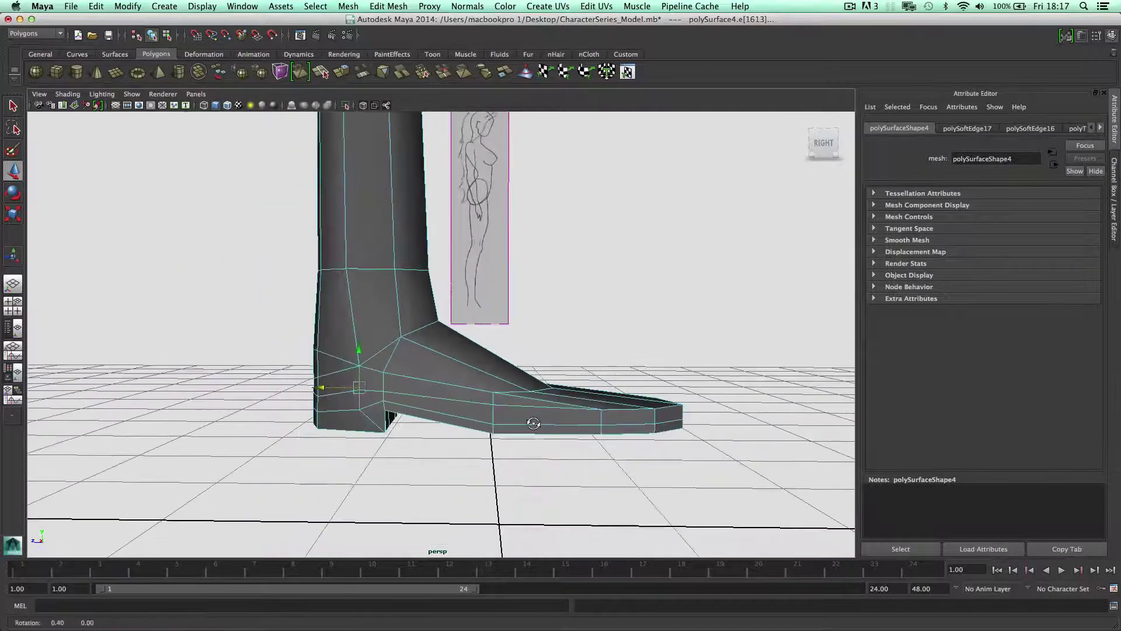
{"action": "left_click_drag", "start_coordinate": [531, 425], "coordinate": [514, 397], "text": "alt"}
{"action": "right_click_drag", "start_coordinate": [519, 379], "coordinate": [552, 349]}
{"action": "left_click", "coordinate": [551, 349]}
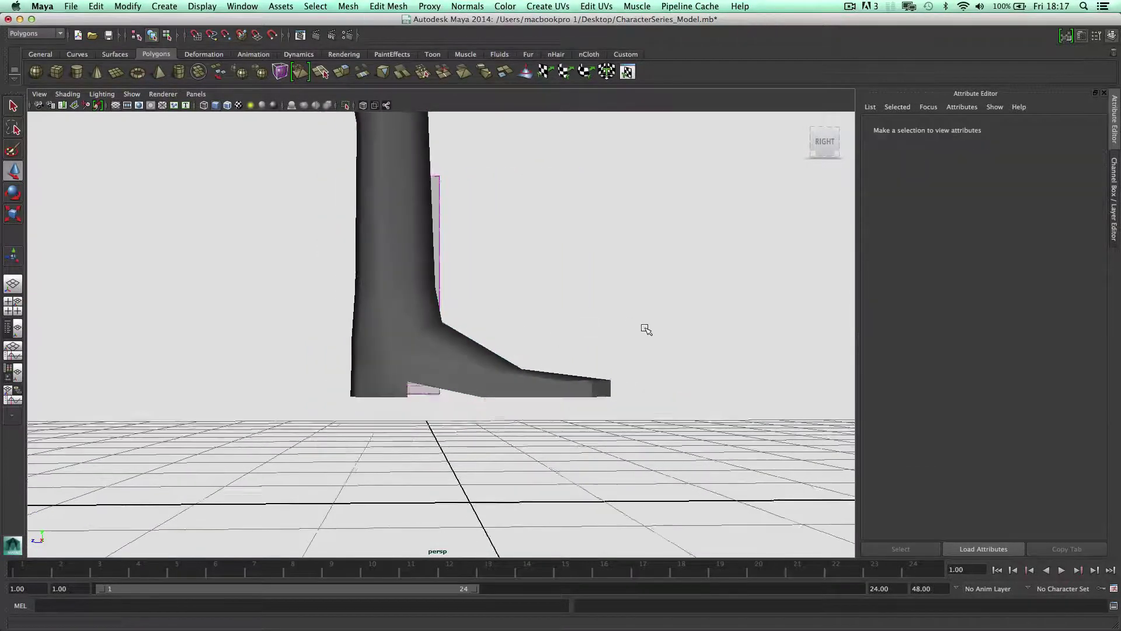
Draw a polygon cylinder of about 1.5 radius and 2.0 height beside the body and raise it above the grid
{"action": "left_click_drag", "start_coordinate": [646, 328], "coordinate": [418, 341], "text": "alt"}
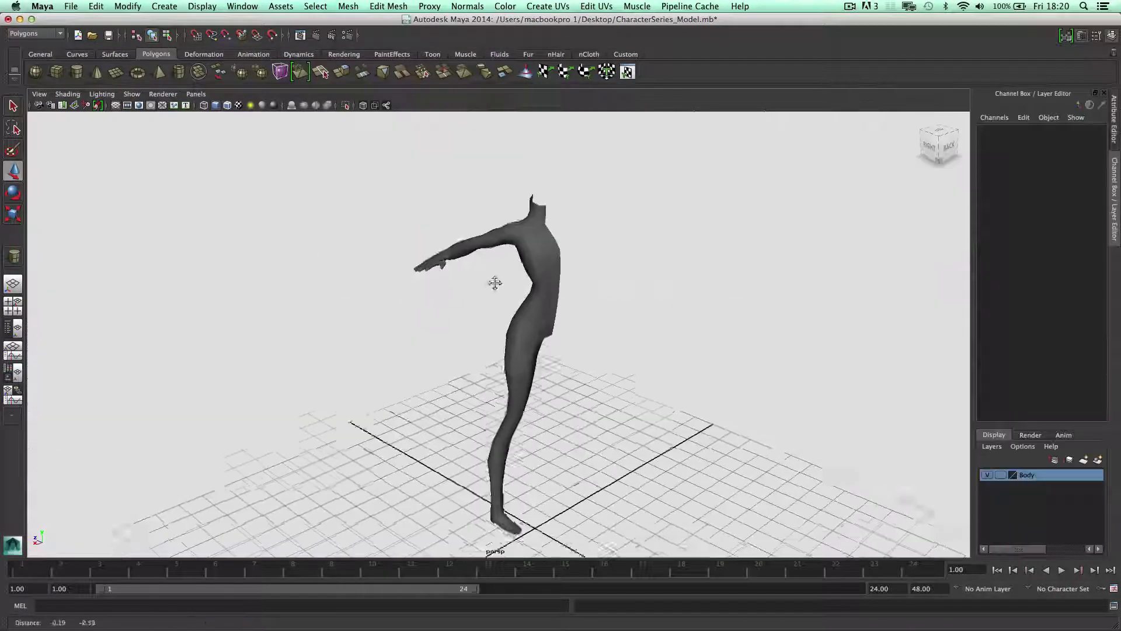
{"action": "middle_click_drag", "start_coordinate": [495, 283], "coordinate": [418, 330], "text": "alt"}
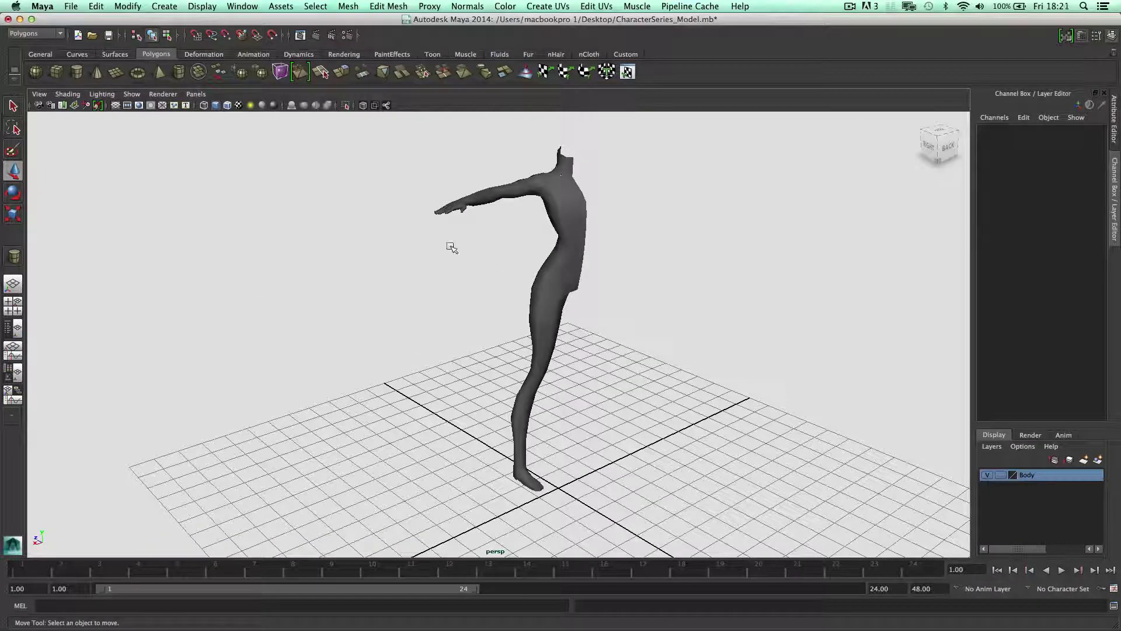
{"action": "left_click", "coordinate": [77, 71]}
{"action": "mouse_move", "coordinate": [387, 453]}
{"action": "left_mouse_down"}
{"action": "mouse_move", "coordinate": [425, 455]}
{"action": "mouse_move", "coordinate": [389, 392]}
{"action": "left_mouse_up"}
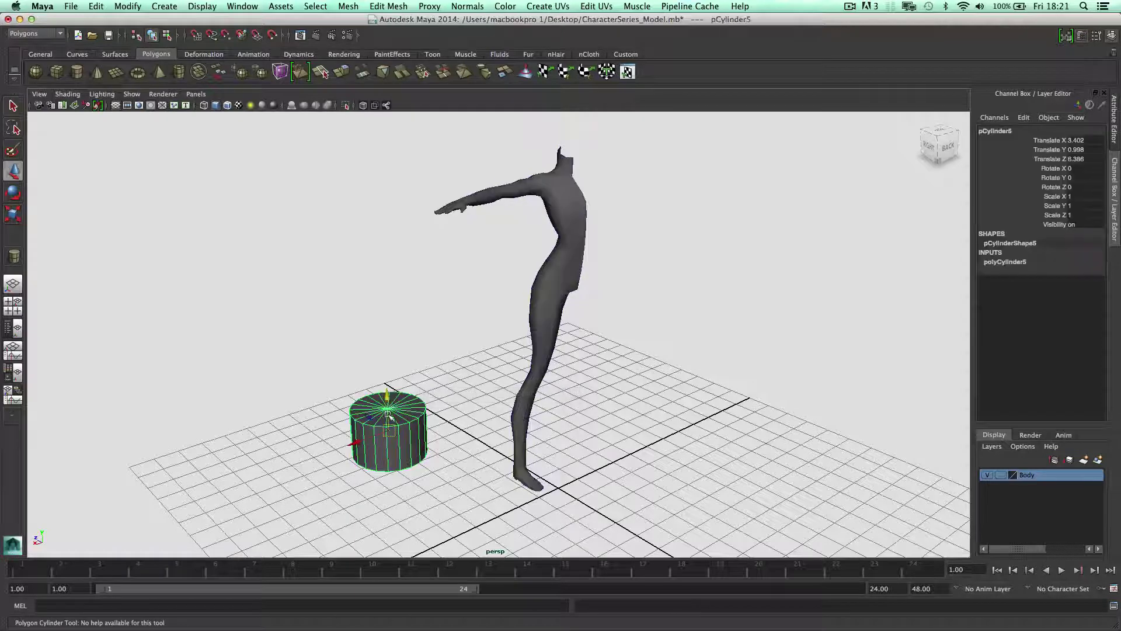
Set the cylinder's subdivisions to 8 around the axis and 4 along the height
{"action": "left_click", "coordinate": [1021, 262]}
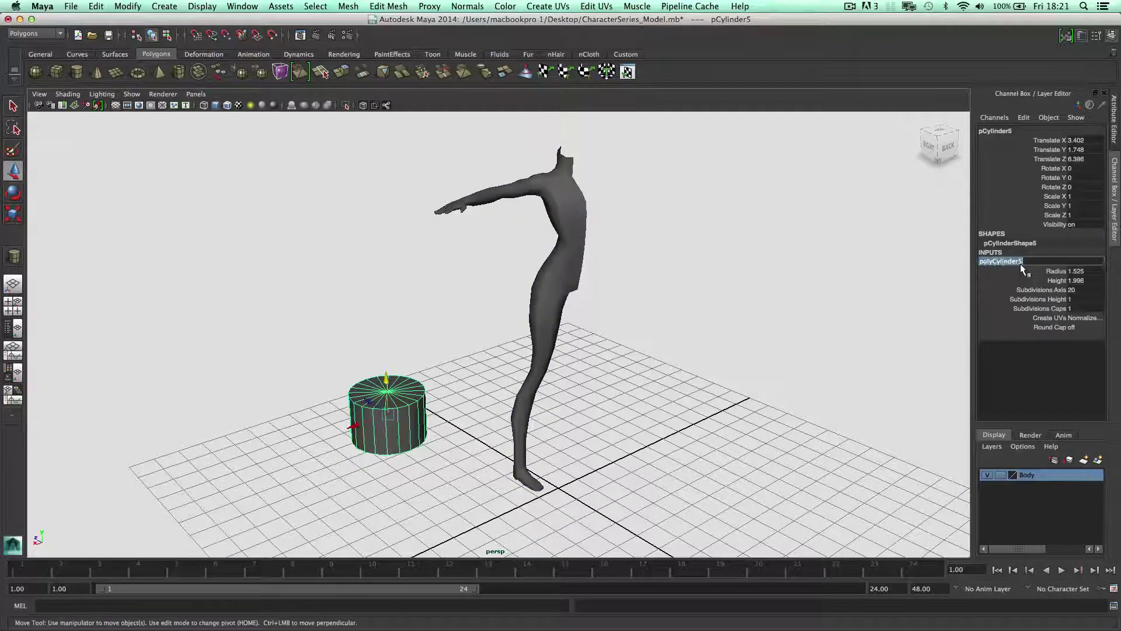
{"action": "left_click", "coordinate": [1078, 288]}
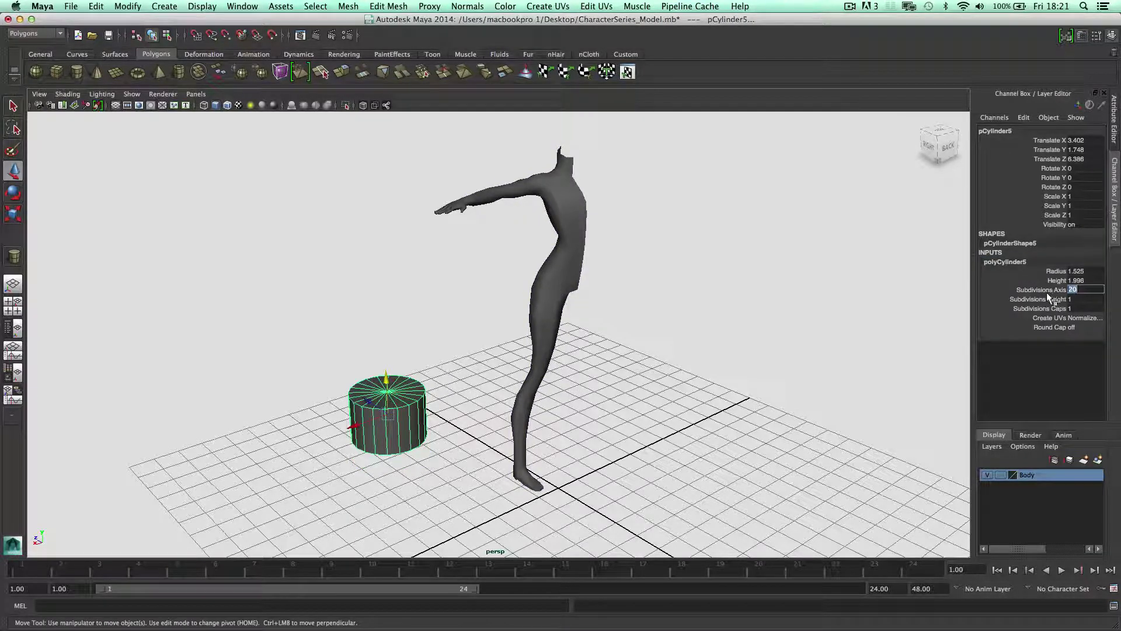
{"action": "type", "text": "8"}
{"action": "key", "text": "Return"}
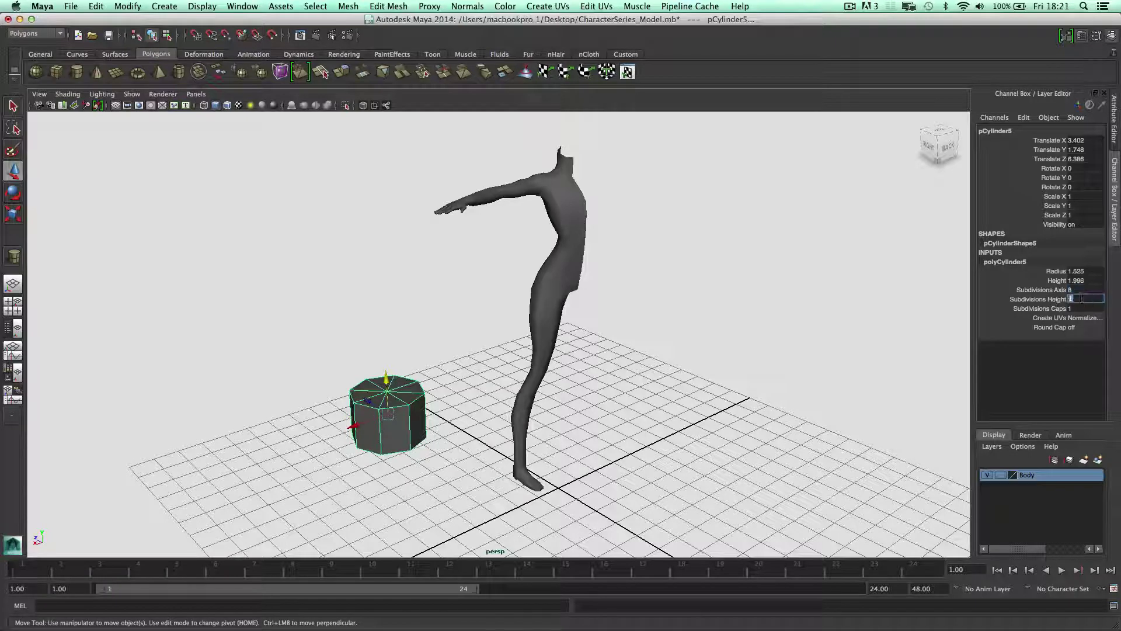
{"action": "type", "text": "4"}
{"action": "key", "text": "Return"}
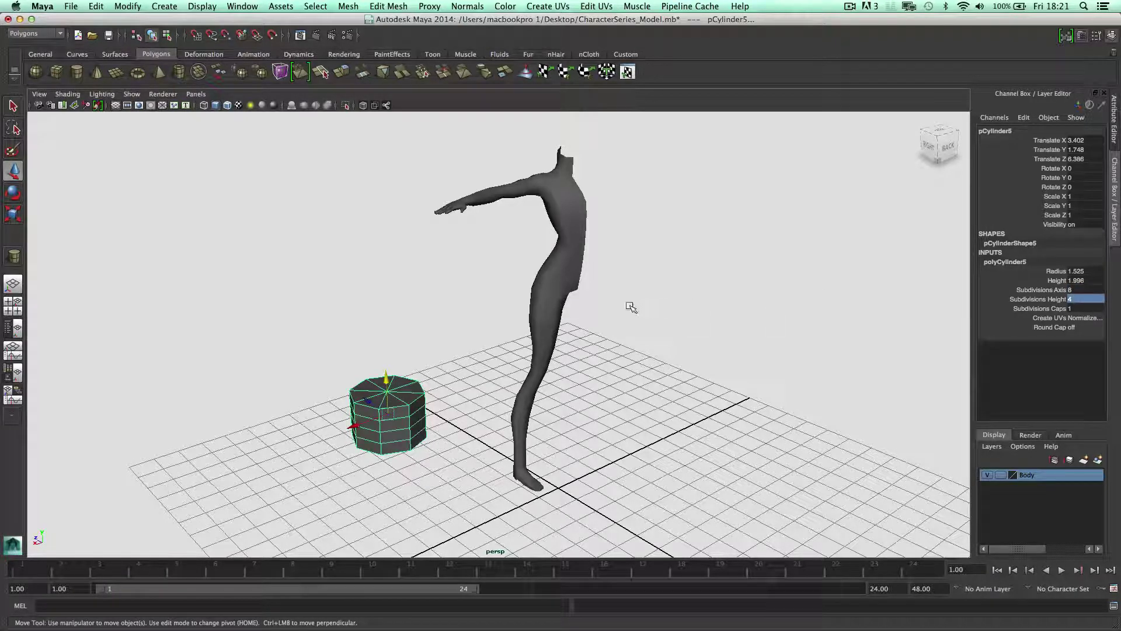
Rotate the cylinder to 90 degrees on X and move it up to the body's chest
{"action": "left_click", "coordinate": [408, 410]}
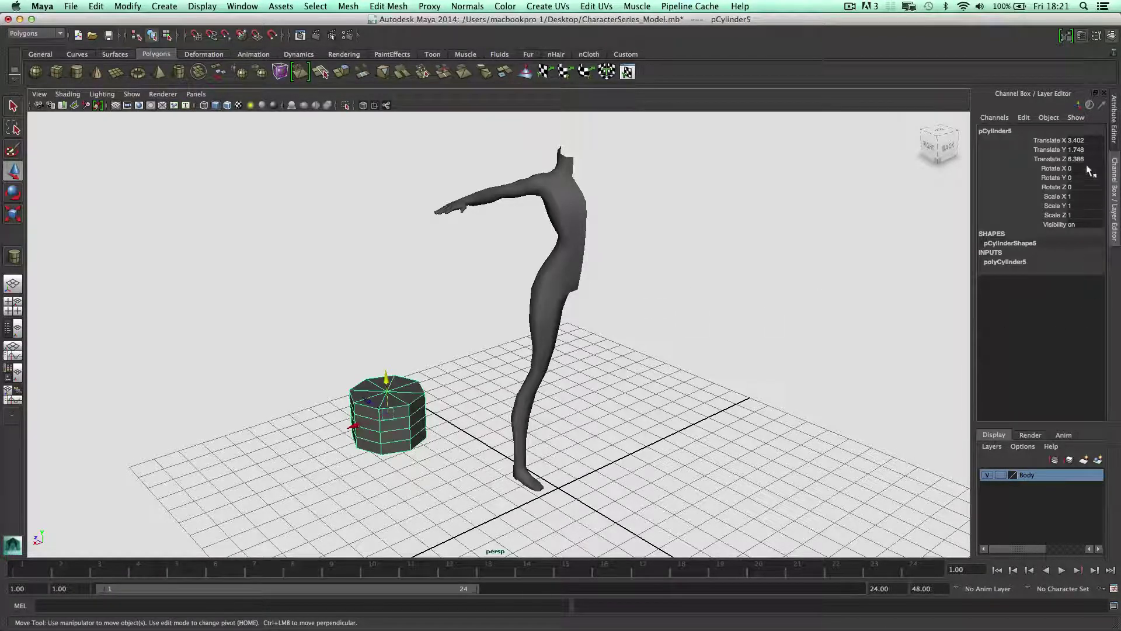
{"action": "key", "text": "Return"}
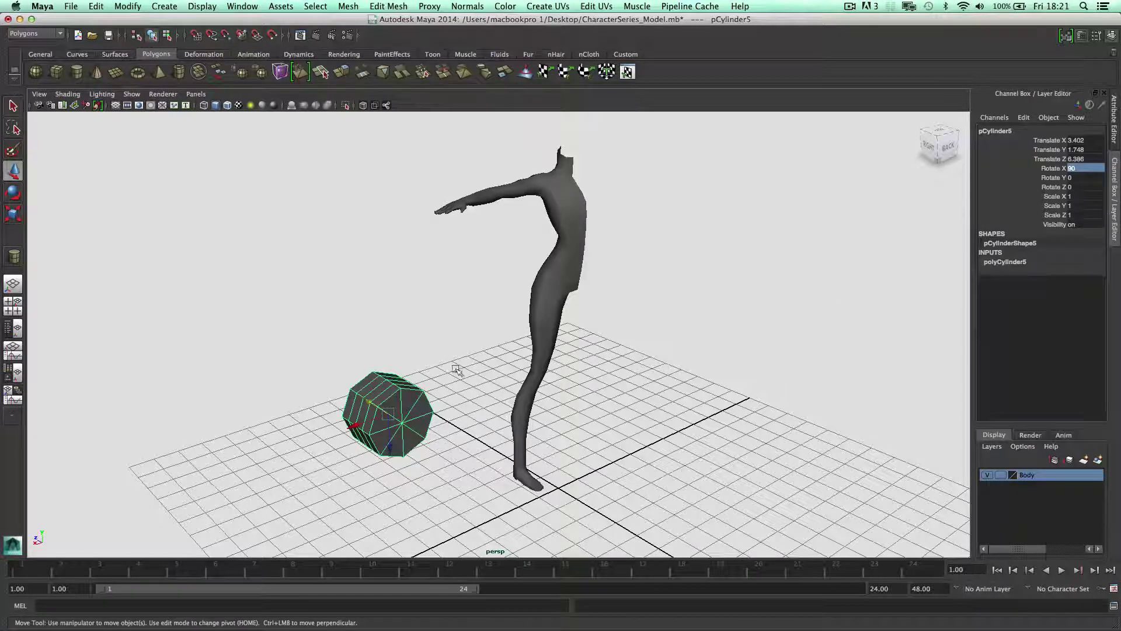
{"action": "middle_click_drag", "start_coordinate": [599, 213], "coordinate": [577, 215]}
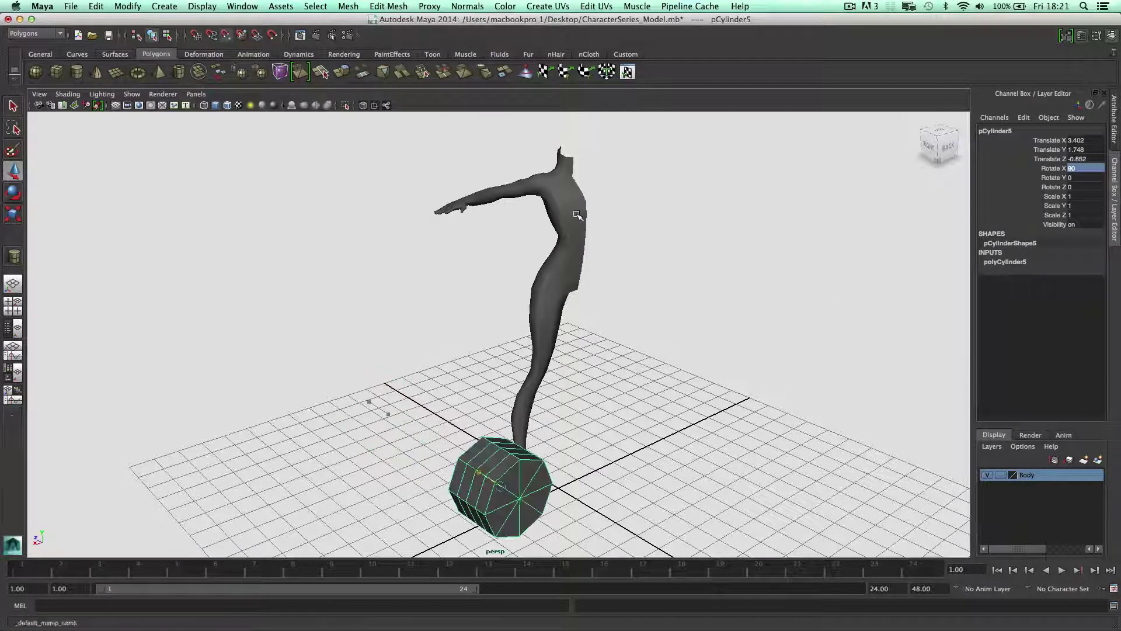
{"action": "middle_click_drag", "start_coordinate": [500, 486], "coordinate": [575, 217]}
Scale the cylinder uniformly to about 0.355 and place it over the breast outline in the front view
{"action": "key", "text": "r"}
{"action": "left_click_drag", "start_coordinate": [574, 218], "coordinate": [542, 227]}
{"action": "key", "text": "w"}
{"action": "key", "text": "space"}
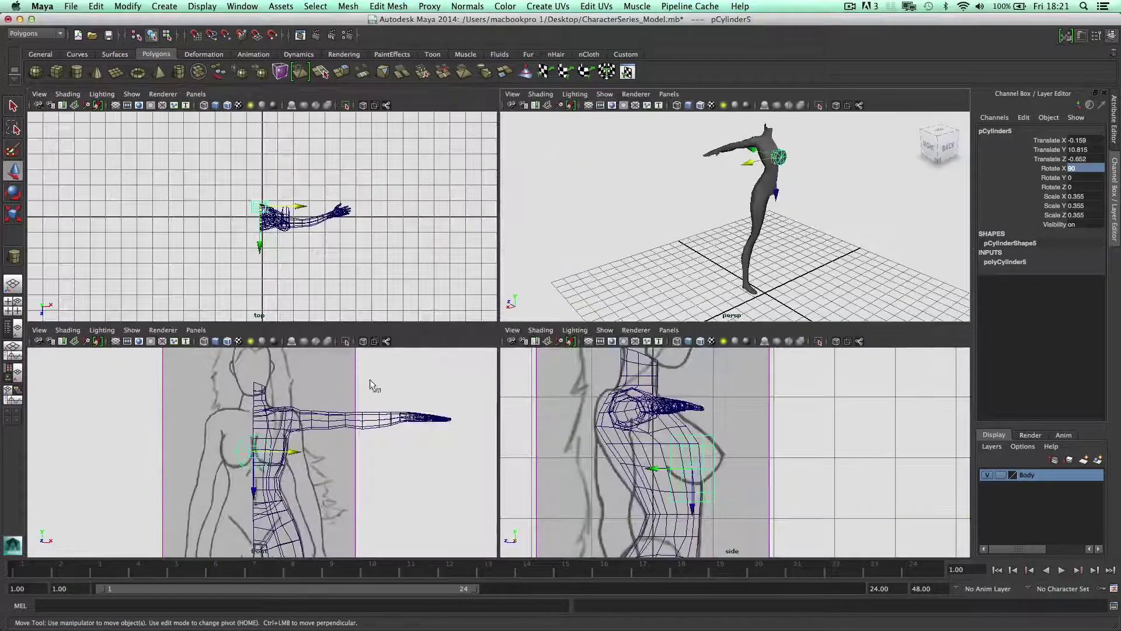
{"action": "key", "text": "space"}
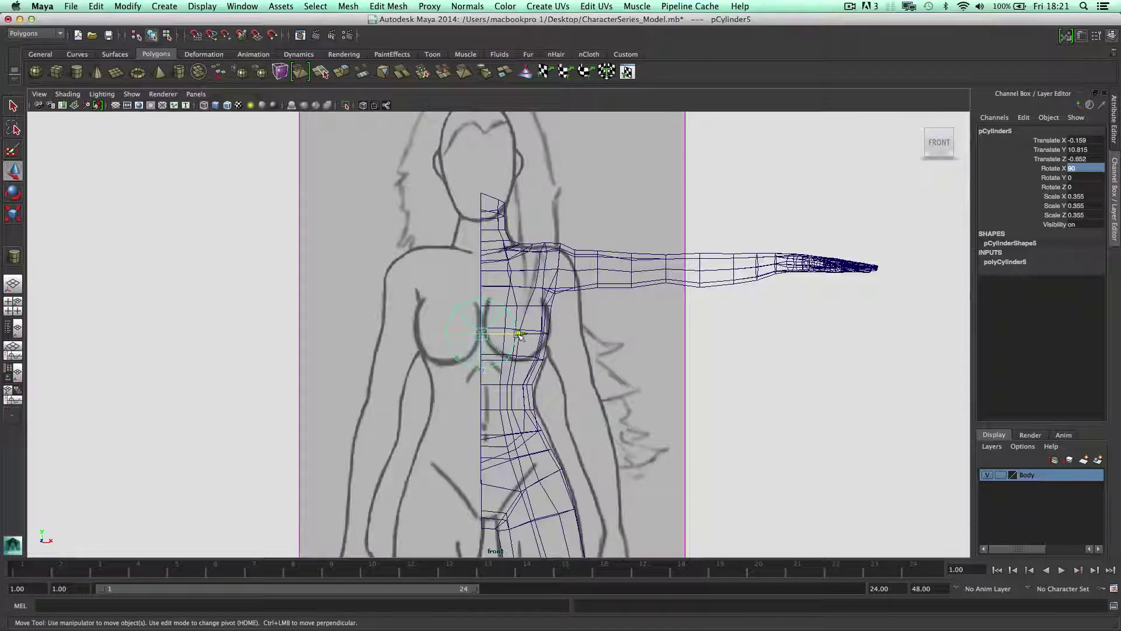
{"action": "mouse_move", "coordinate": [519, 335]}
{"action": "left_mouse_down"}
{"action": "mouse_move", "coordinate": [549, 335]}
{"action": "mouse_move", "coordinate": [519, 352]}
{"action": "left_mouse_up"}
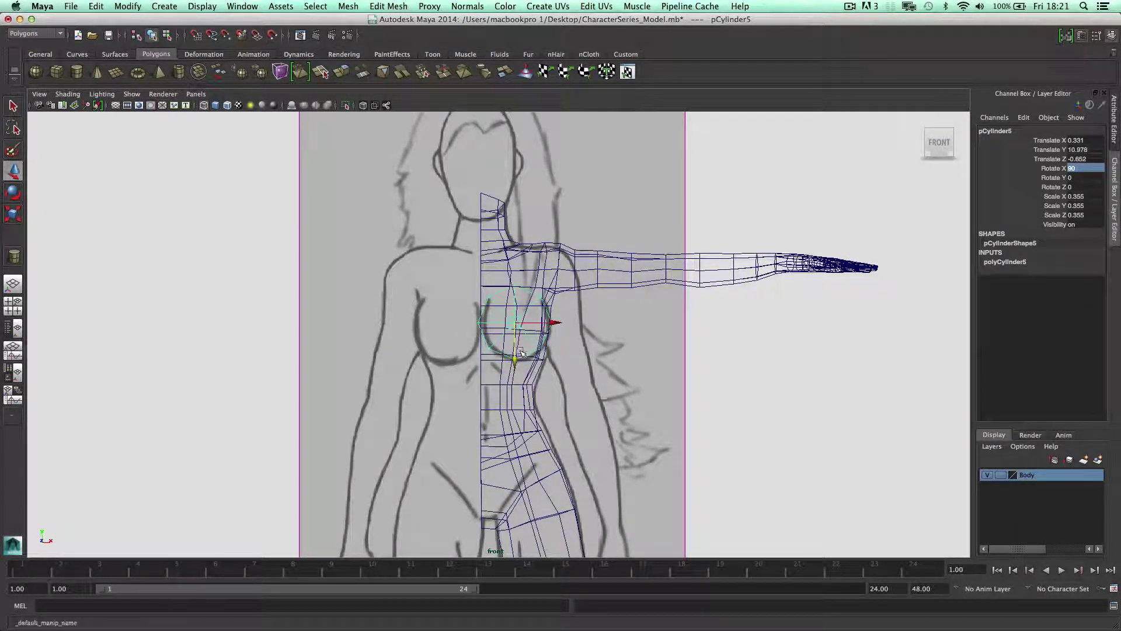
Fit the cylinder to the sketched breast with a uniform scale of about 0.33, at about X 0.356 and Y 10.94
{"action": "left_click", "coordinate": [543, 326]}
{"action": "key", "text": "super+z"}
{"action": "left_click", "coordinate": [538, 321]}
{"action": "left_click_drag", "start_coordinate": [540, 322], "coordinate": [514, 351]}
{"action": "key", "text": "r"}
{"action": "key", "text": "w"}
{"action": "left_click", "coordinate": [515, 350]}
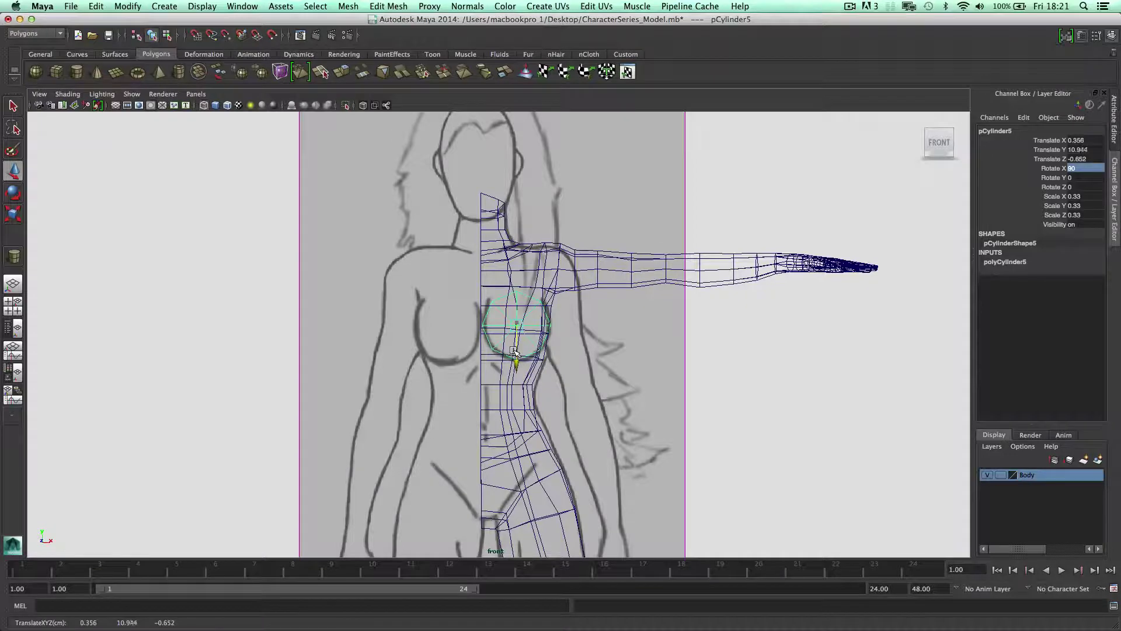
In the side view, raise the cylinder to about Y 10.973 to line up with the sketched breast
{"action": "key", "text": "space"}
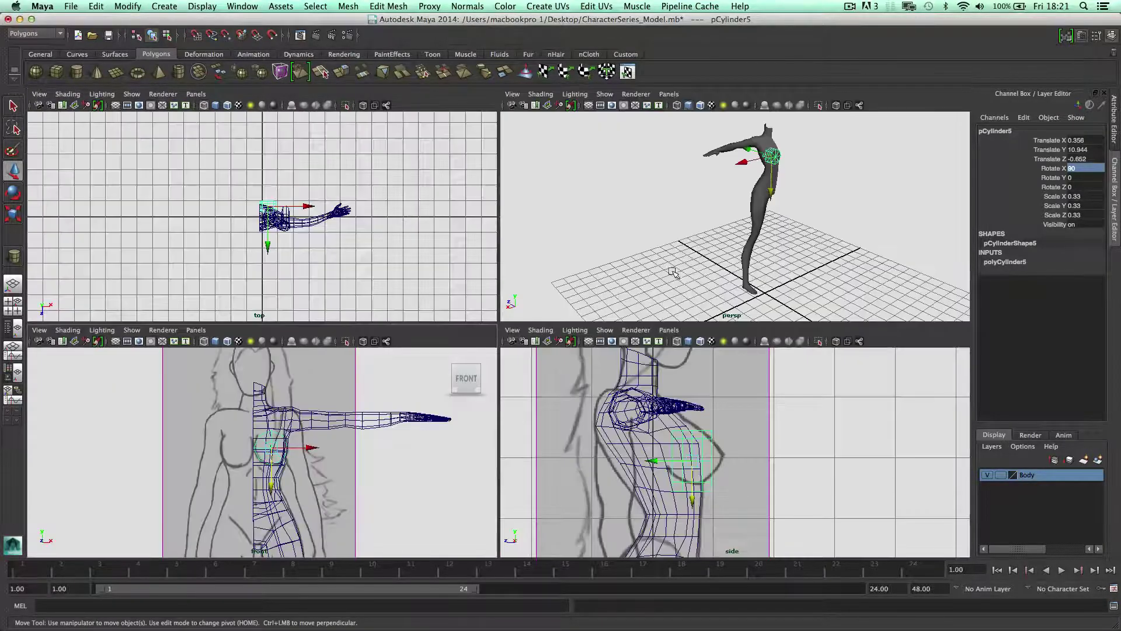
{"action": "key", "text": "space"}
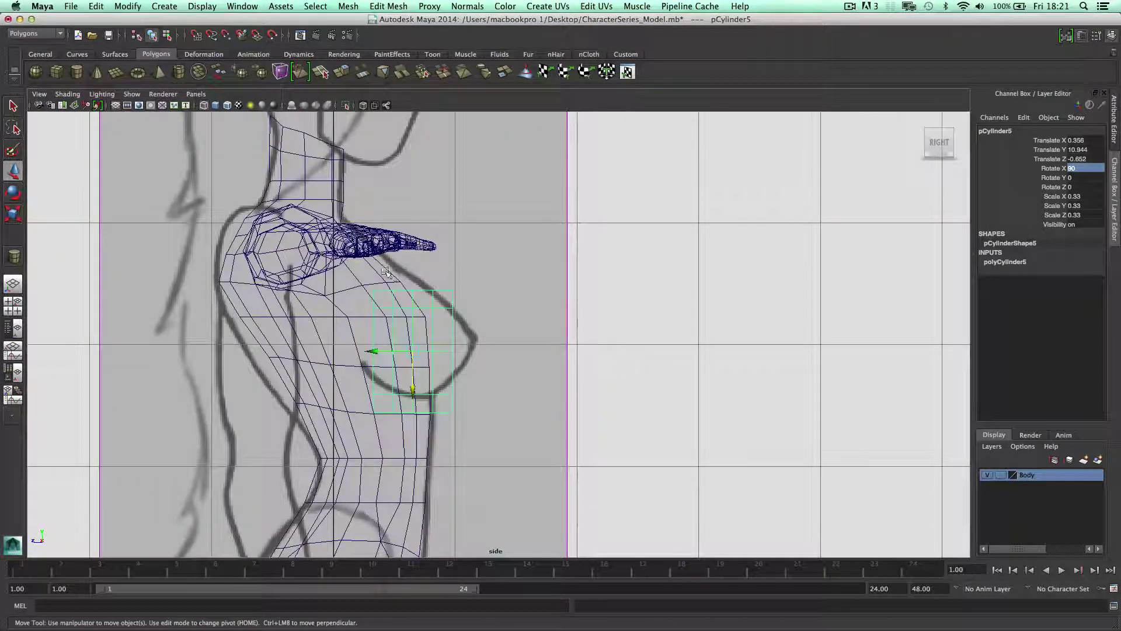
{"action": "left_click_drag", "start_coordinate": [413, 383], "coordinate": [413, 381]}
{"action": "key", "text": "super+z"}
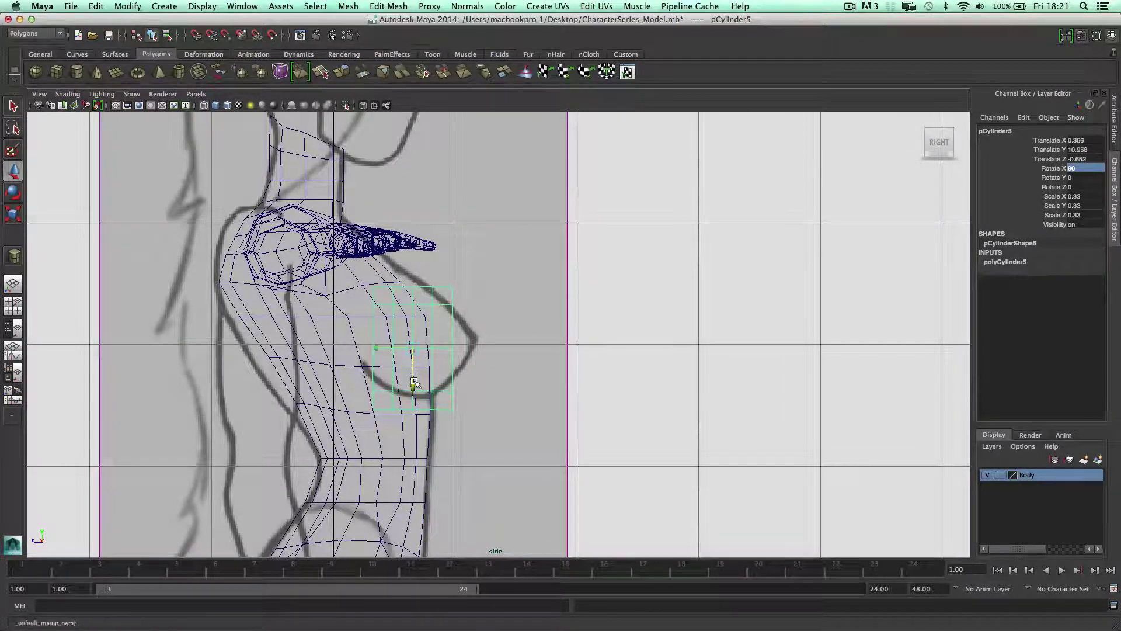
Shrink the cylinder's front vertex ring almost to a point and place it on the tip of the sketched breast
{"action": "right_click", "coordinate": [433, 312]}
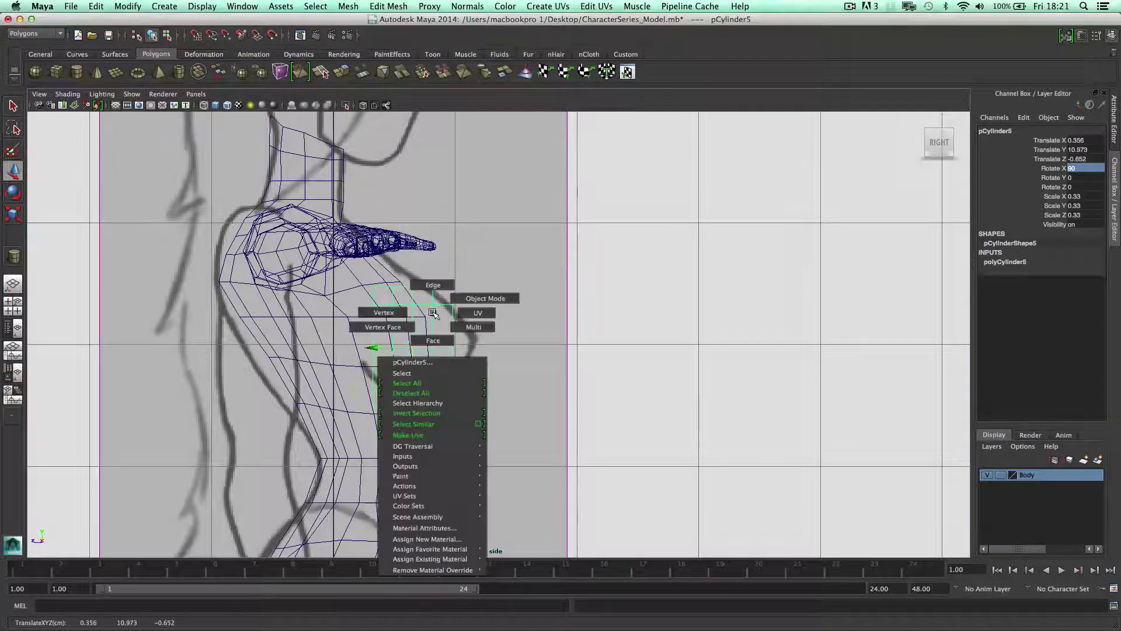
{"action": "left_click", "coordinate": [408, 313]}
{"action": "left_click_drag", "start_coordinate": [476, 422], "coordinate": [474, 416]}
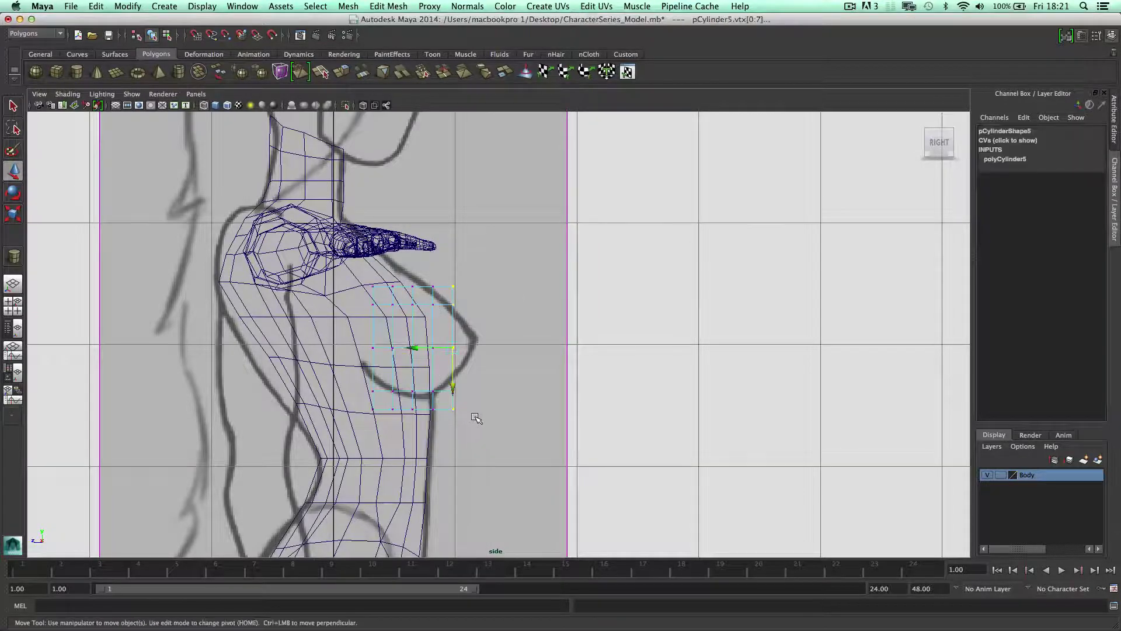
{"action": "left_click_drag", "start_coordinate": [434, 350], "coordinate": [472, 341]}
{"action": "key", "text": "r"}
{"action": "key", "text": "w"}
{"action": "key", "text": "r"}
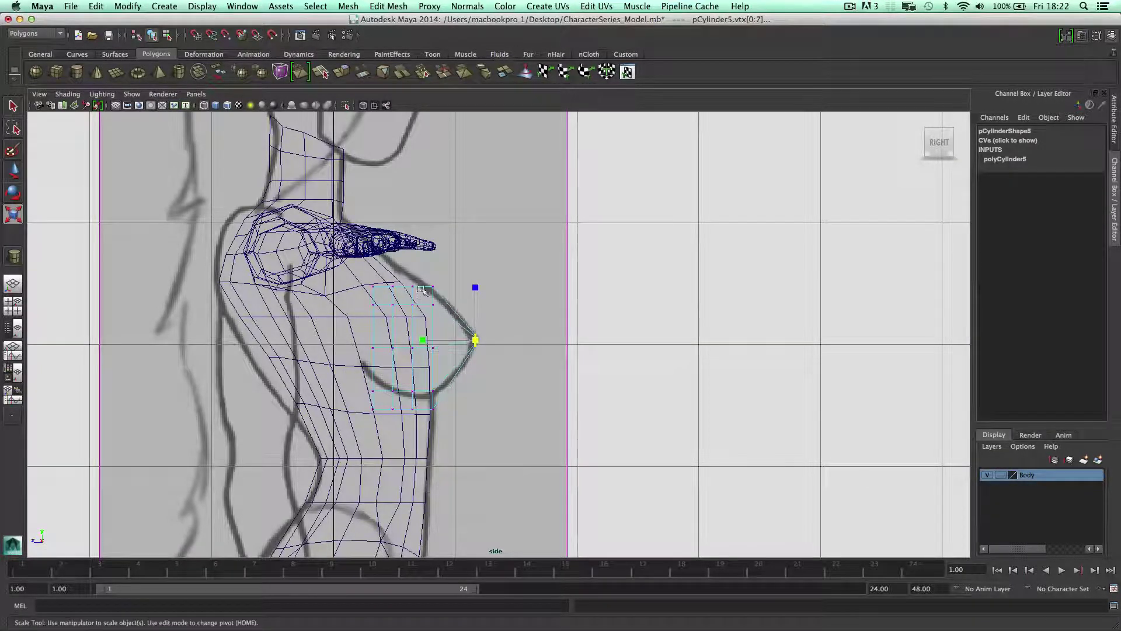
Move and scale the second vertex ring from the tip to match the breast outline
{"action": "left_click_drag", "start_coordinate": [446, 426], "coordinate": [421, 273]}
{"action": "key", "text": "w"}
{"action": "mouse_move", "coordinate": [432, 349]}
{"action": "left_mouse_down"}
{"action": "mouse_move", "coordinate": [419, 360]}
{"action": "mouse_move", "coordinate": [440, 365]}
{"action": "left_mouse_up"}
{"action": "key", "text": "r"}
{"action": "key", "text": "w"}
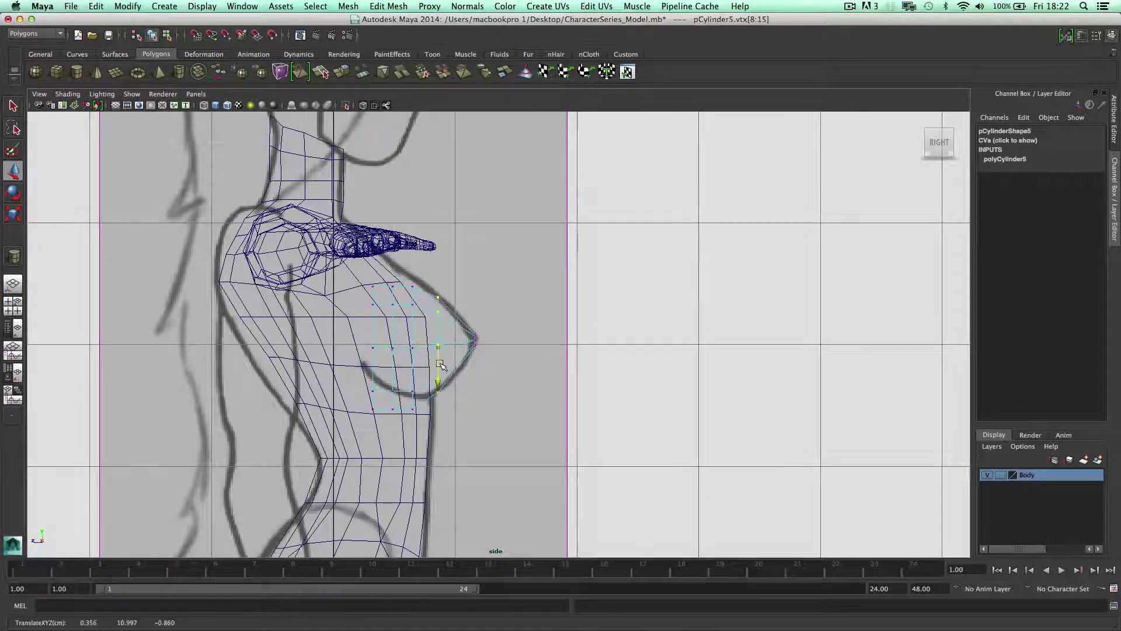
{"action": "key", "text": "r"}
{"action": "left_click", "coordinate": [435, 349]}
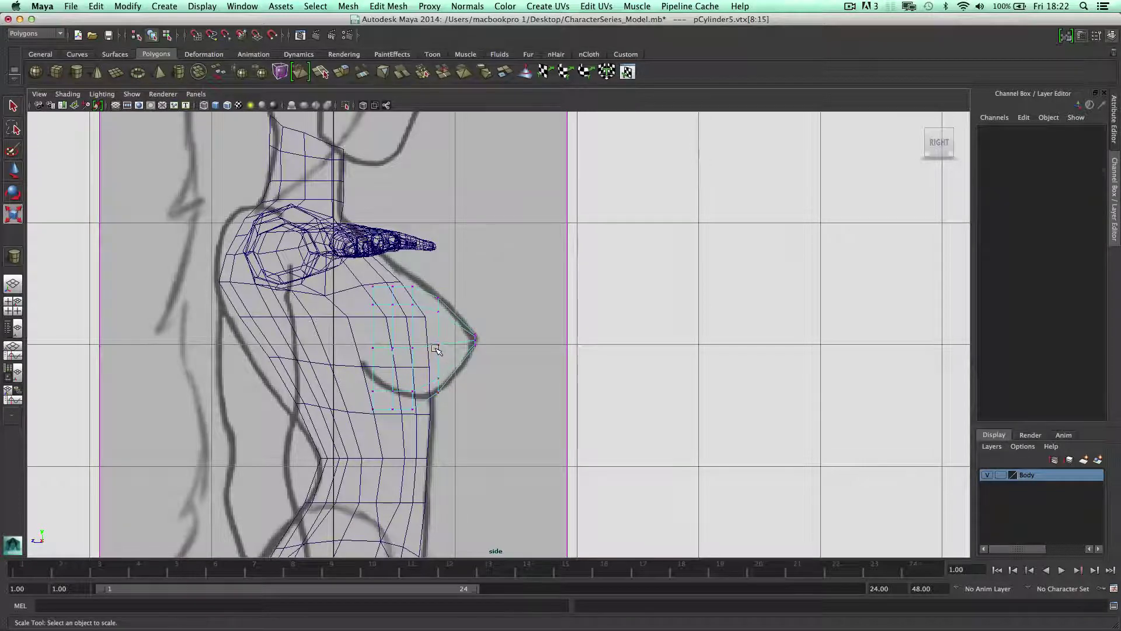
Fit the third vertex ring from the tip to the breast outline and raise the fourth ring to the chest line
{"action": "left_click_drag", "start_coordinate": [423, 420], "coordinate": [409, 281]}
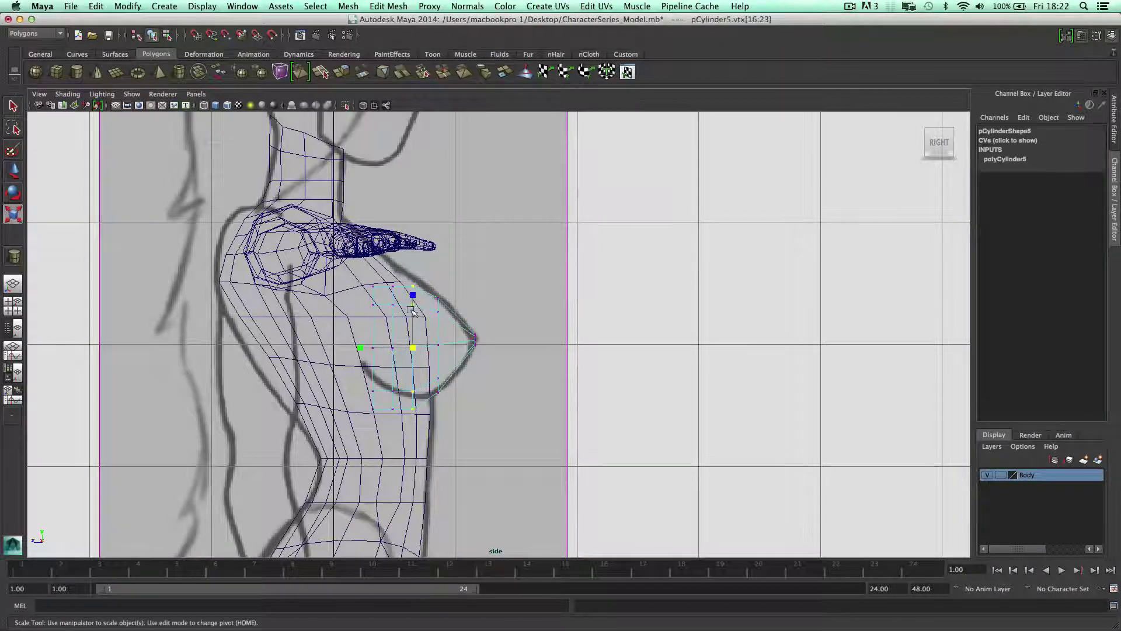
{"action": "key", "text": "w"}
{"action": "left_click_drag", "start_coordinate": [411, 354], "coordinate": [416, 359]}
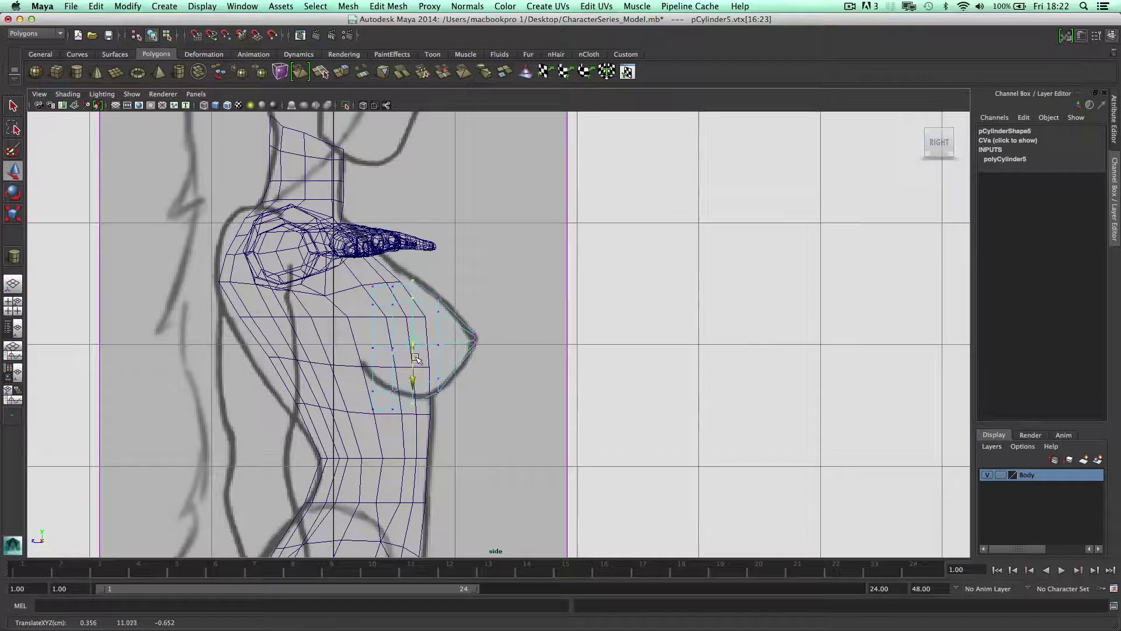
{"action": "key", "text": "t"}
{"action": "key", "text": "r"}
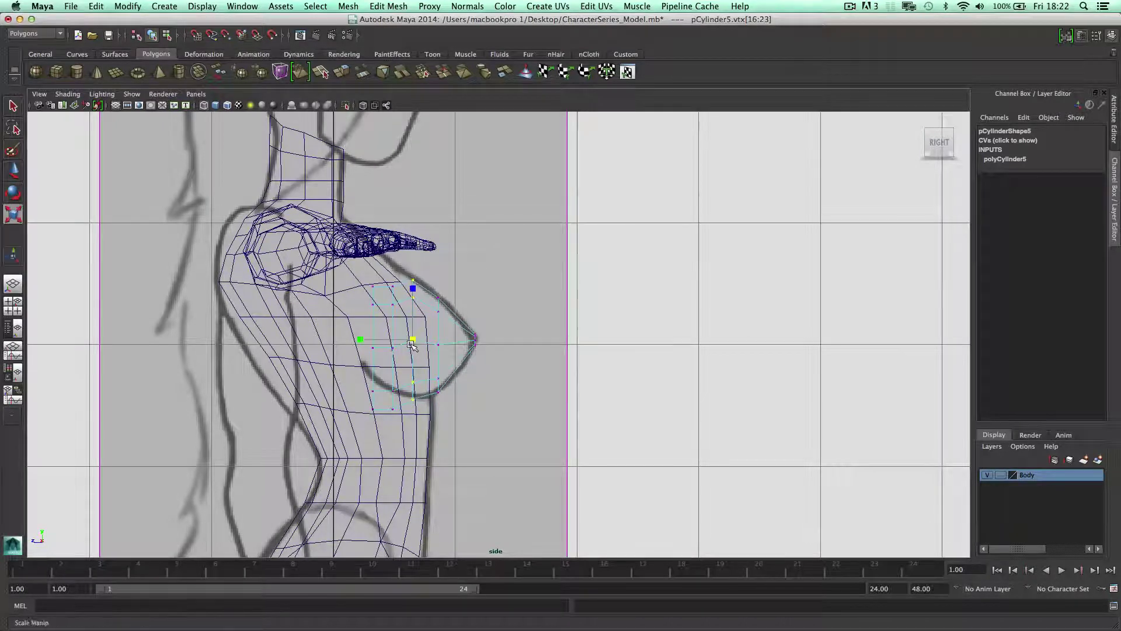
{"action": "key", "text": "w"}
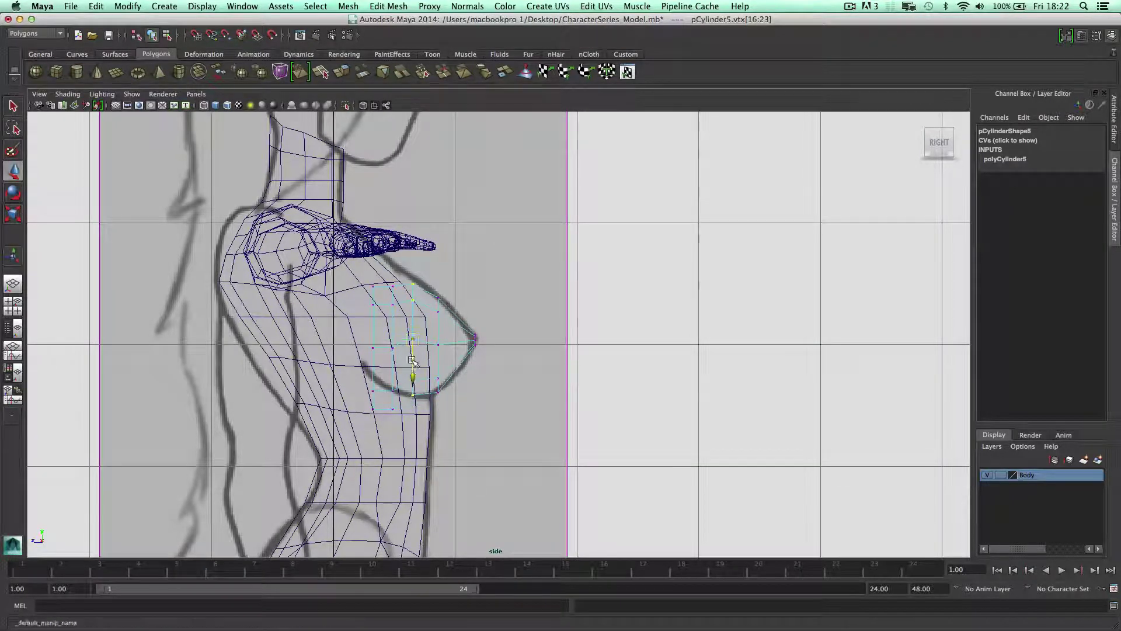
{"action": "left_click_drag", "start_coordinate": [383, 272], "coordinate": [409, 435]}
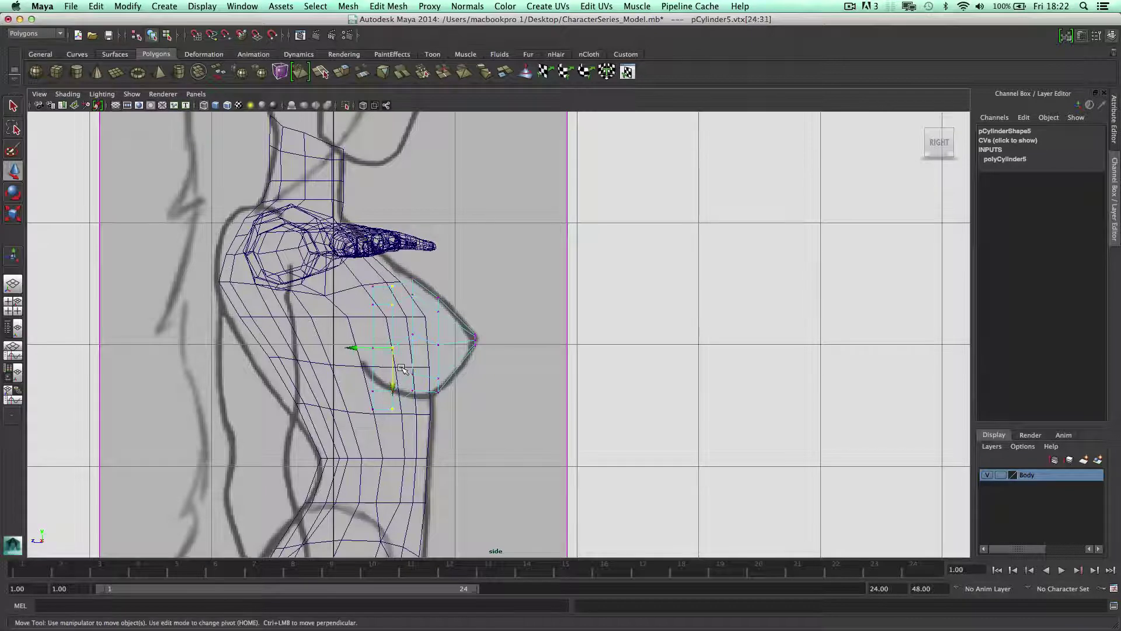
{"action": "left_click_drag", "start_coordinate": [395, 333], "coordinate": [395, 338]}
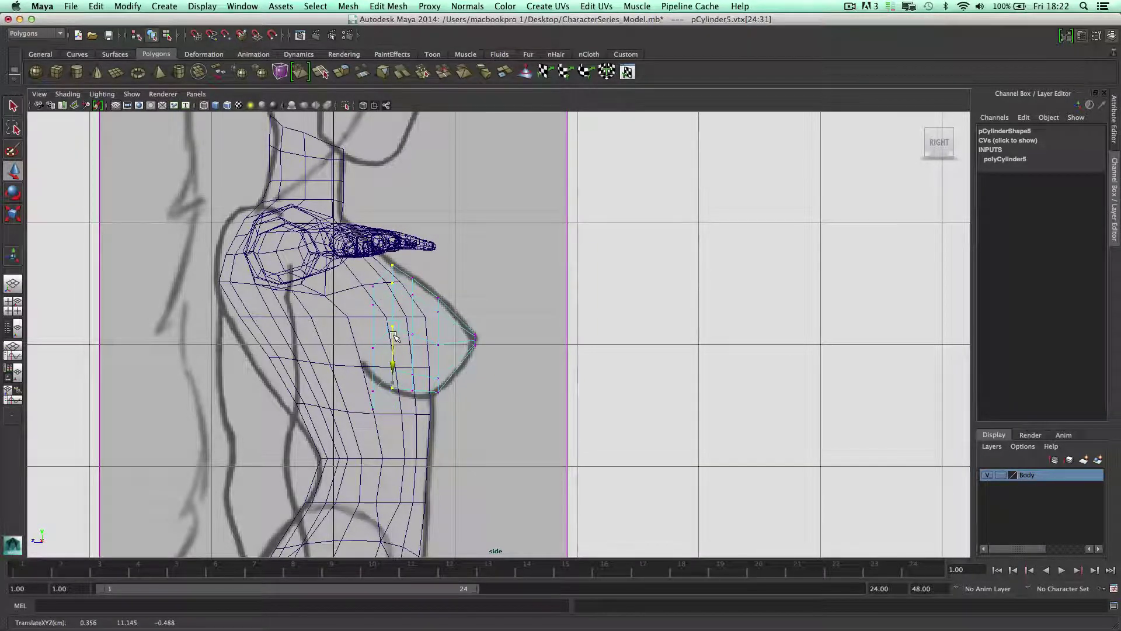
Enlarge the third vertex ring by about 1.05 to meet the outline and raise the rearmost ring toward the chest line
{"action": "left_click_drag", "start_coordinate": [405, 271], "coordinate": [432, 416]}
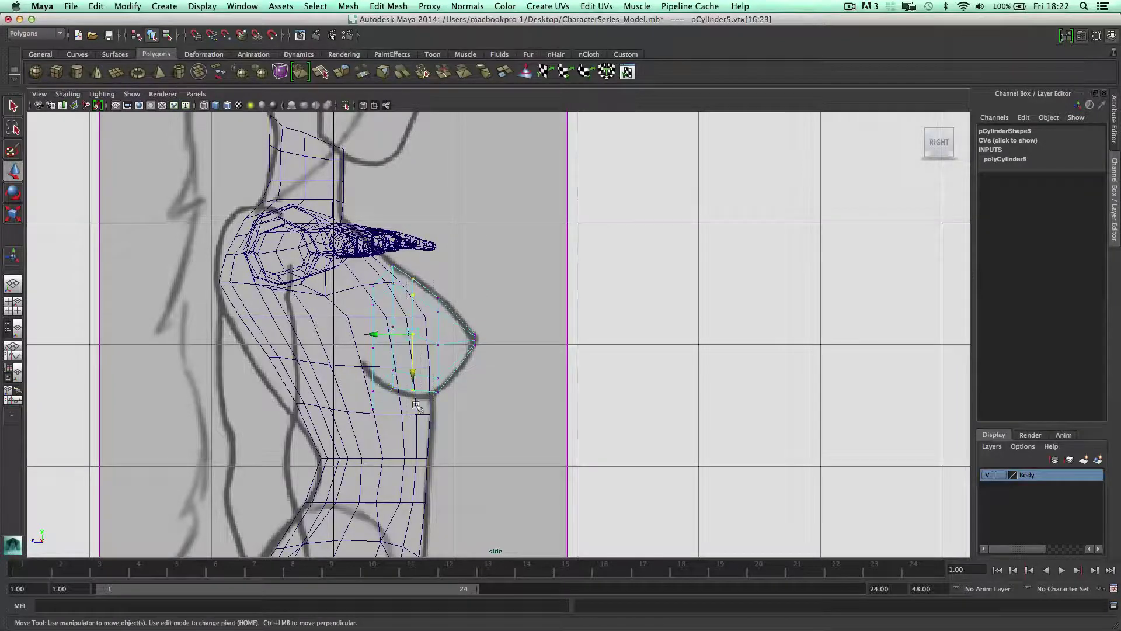
{"action": "key", "text": "t"}
{"action": "key", "text": "r"}
{"action": "left_click_drag", "start_coordinate": [413, 333], "coordinate": [415, 329]}
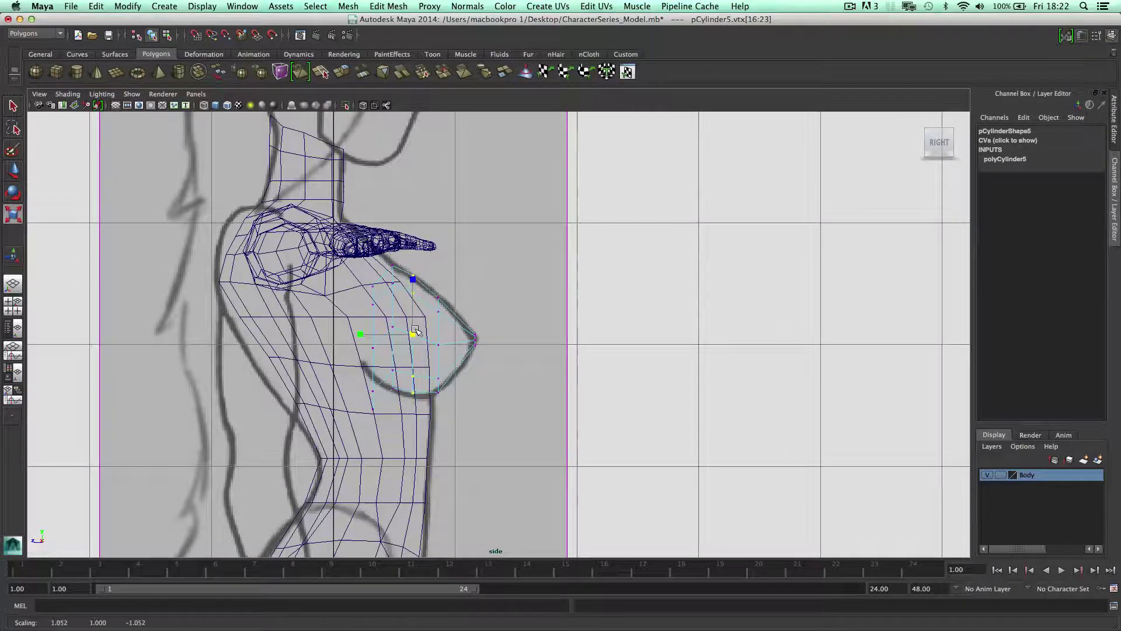
{"action": "key", "text": "w"}
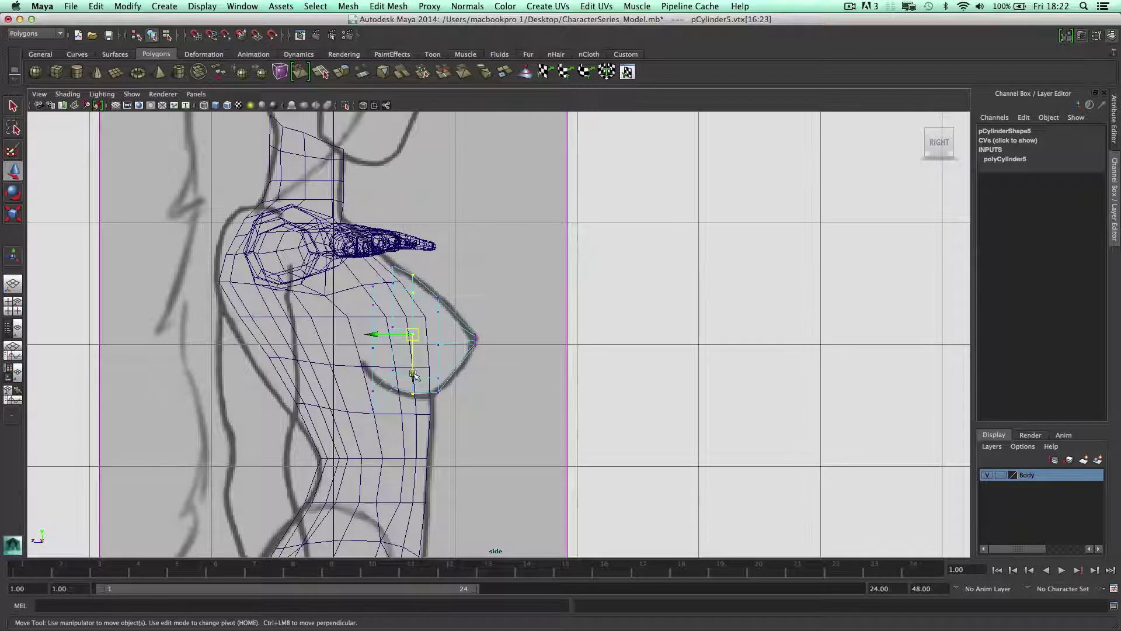
{"action": "left_click_drag", "start_coordinate": [416, 372], "coordinate": [416, 375]}
{"action": "left_click_drag", "start_coordinate": [347, 270], "coordinate": [383, 423]}
{"action": "left_click_drag", "start_coordinate": [371, 385], "coordinate": [373, 353]}
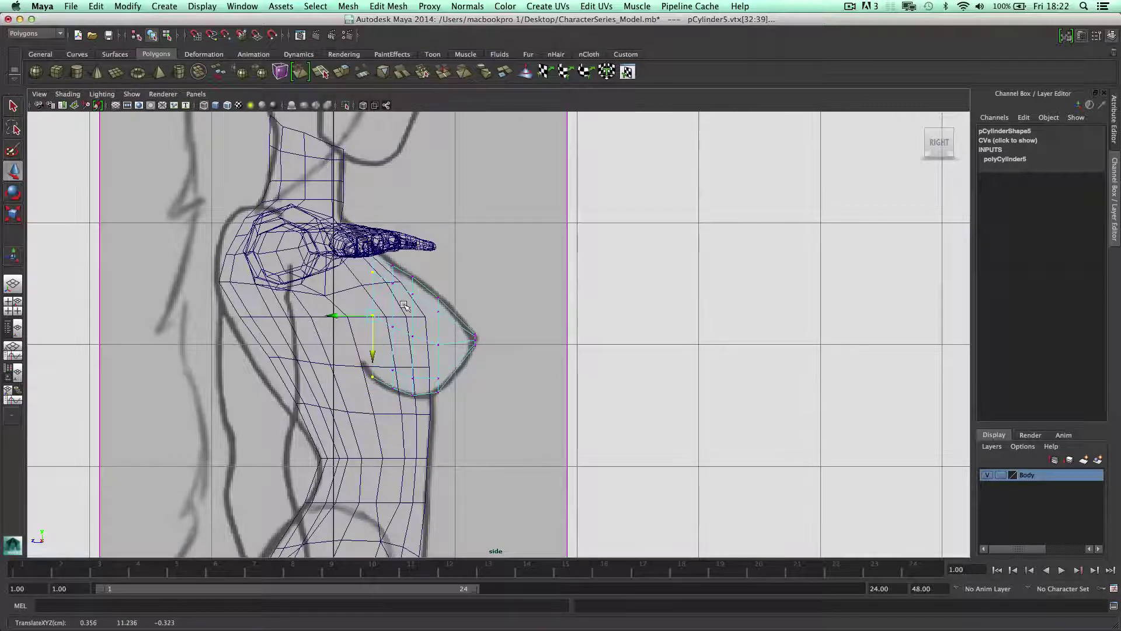
Delete the cylinder's rear faces inside the torso, keeping the upper faces that run up into the chest
{"action": "left_click", "coordinate": [339, 273]}
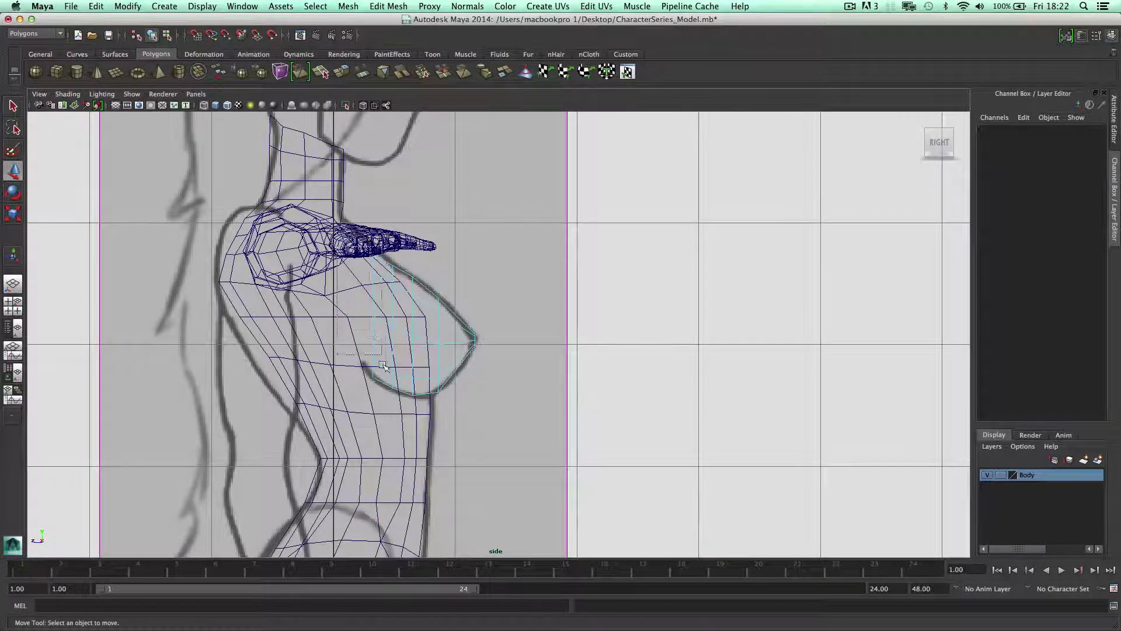
{"action": "left_click_drag", "start_coordinate": [385, 401], "coordinate": [386, 402]}
{"action": "left_click", "coordinate": [386, 401]}
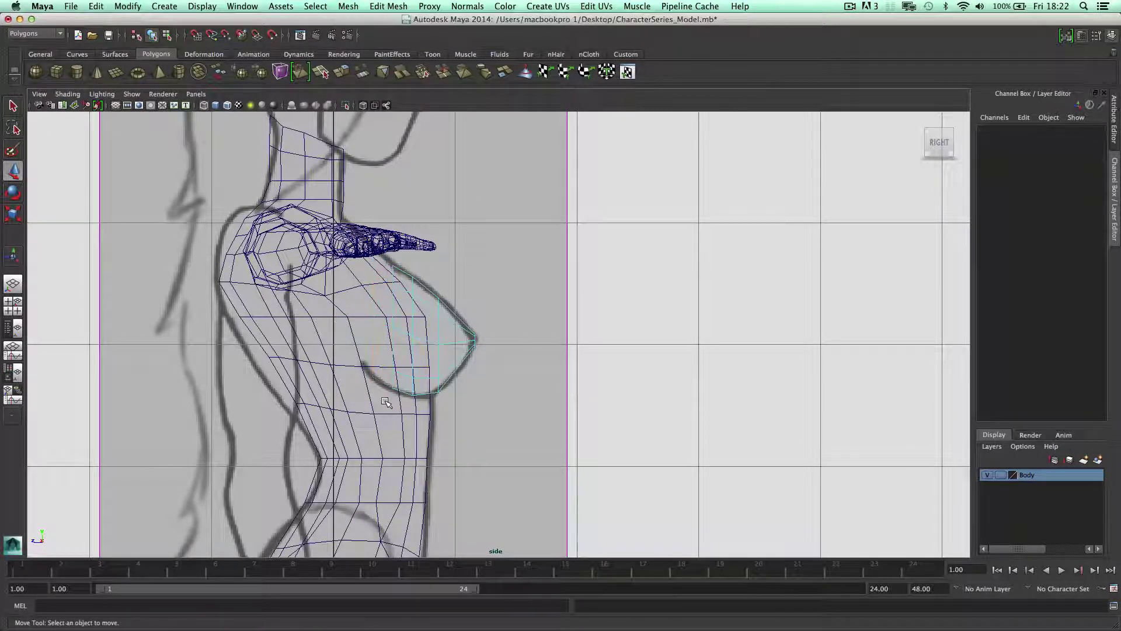
{"action": "left_click_drag", "start_coordinate": [379, 306], "coordinate": [409, 364]}
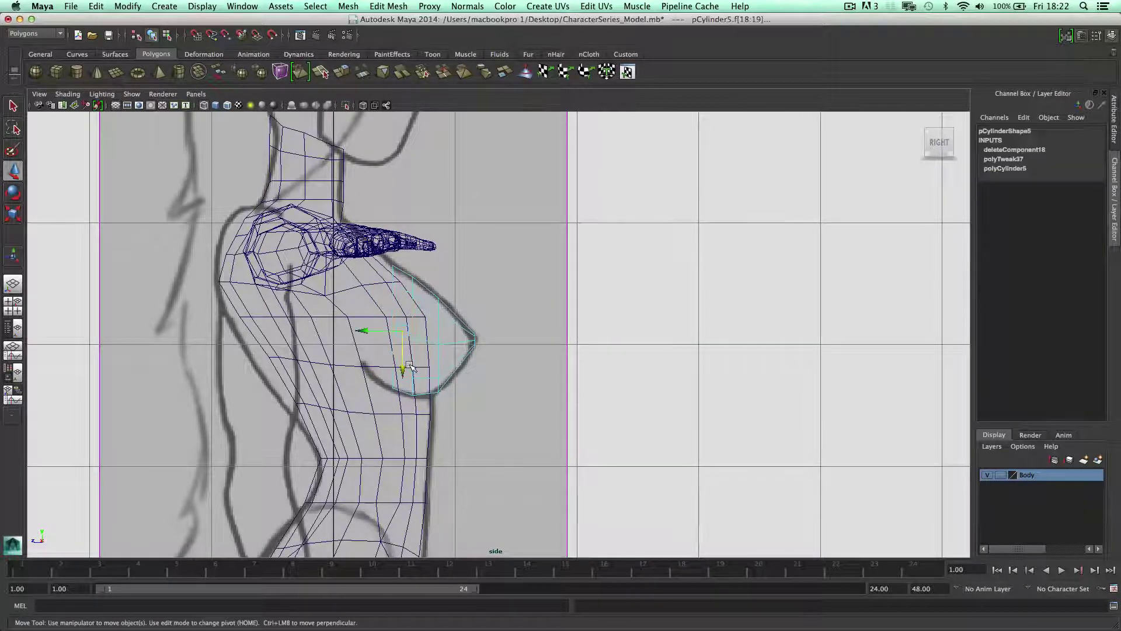
{"action": "key", "text": "Delete"}
{"action": "left_click_drag", "start_coordinate": [394, 404], "coordinate": [394, 404]}
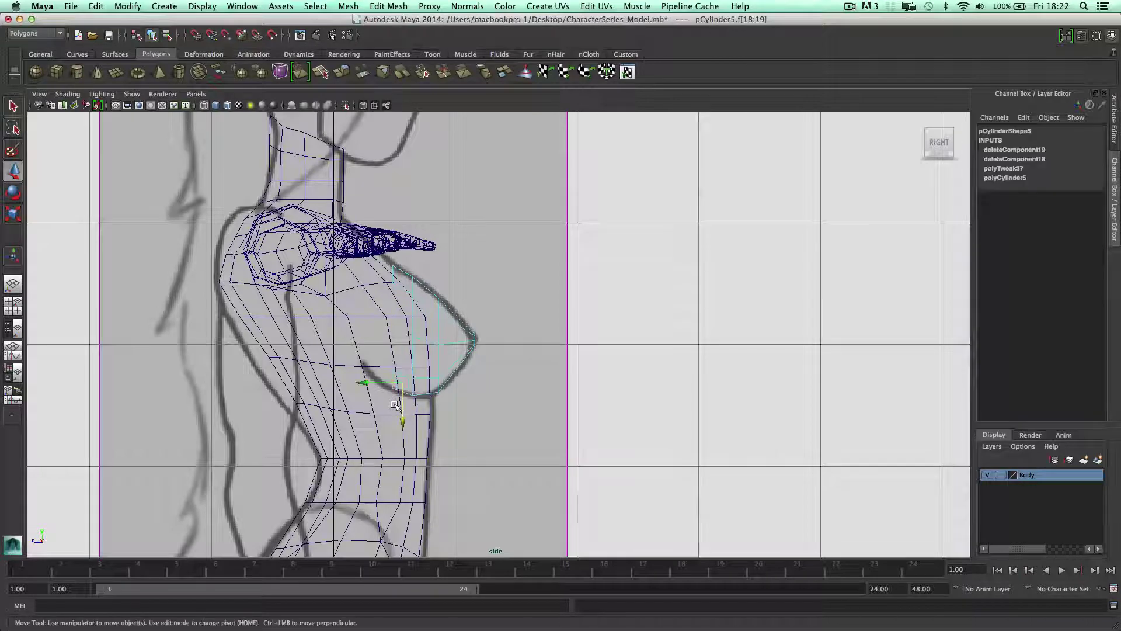
{"action": "key", "text": "Delete"}
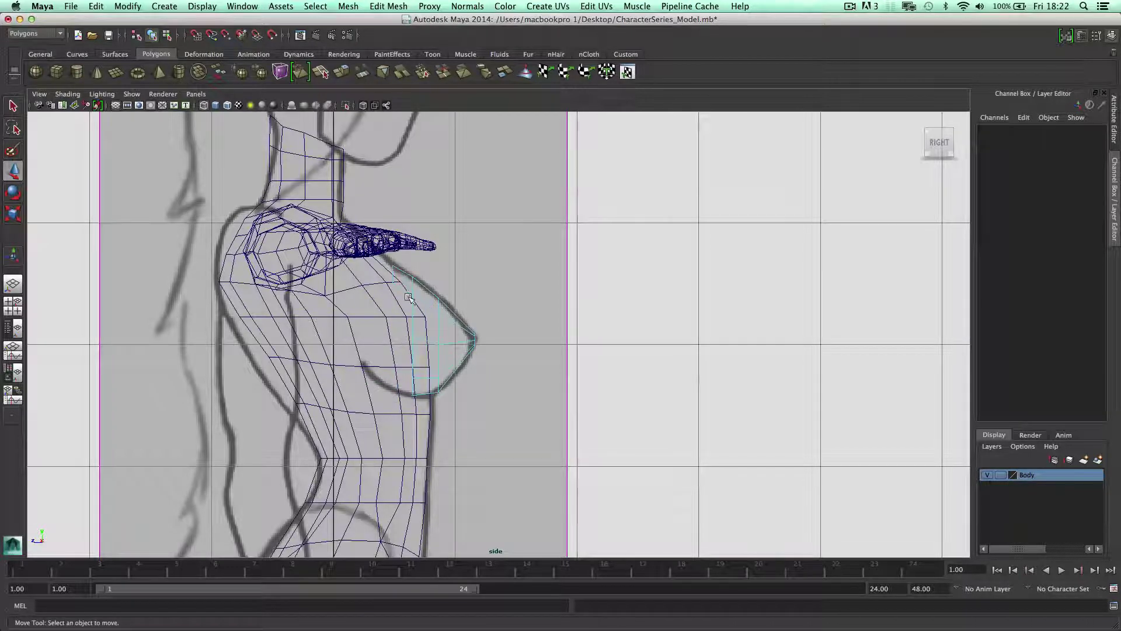
{"action": "left_click", "coordinate": [408, 298]}
Select the breast mesh in the perspective view and soften its edges
{"action": "key", "text": "space"}
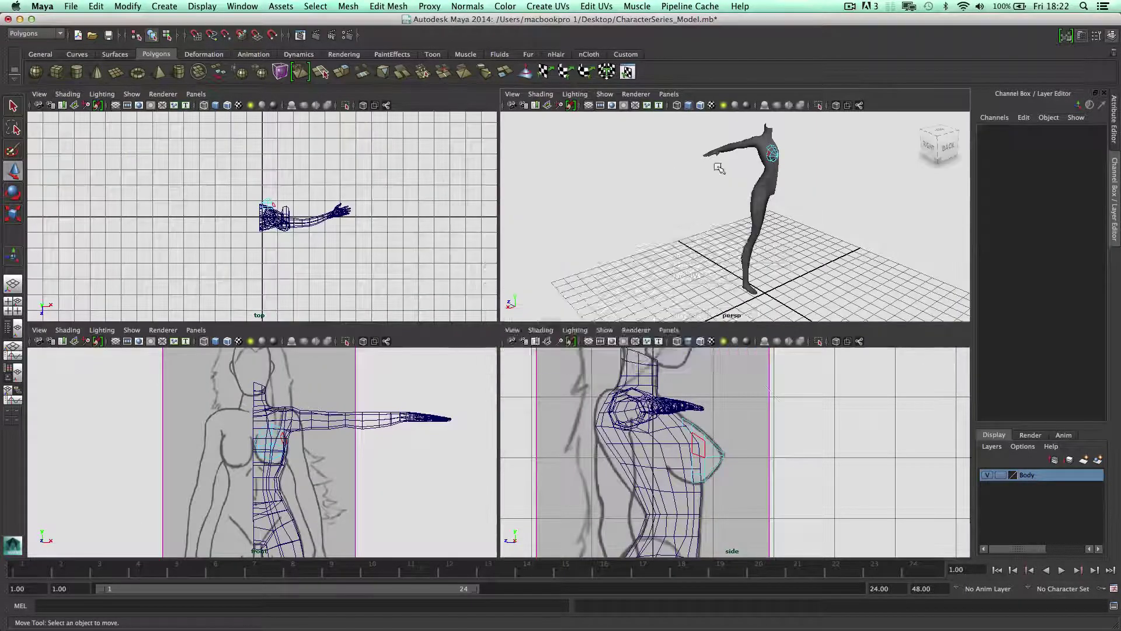
{"action": "key", "text": "space"}
{"action": "left_click", "coordinate": [574, 203]}
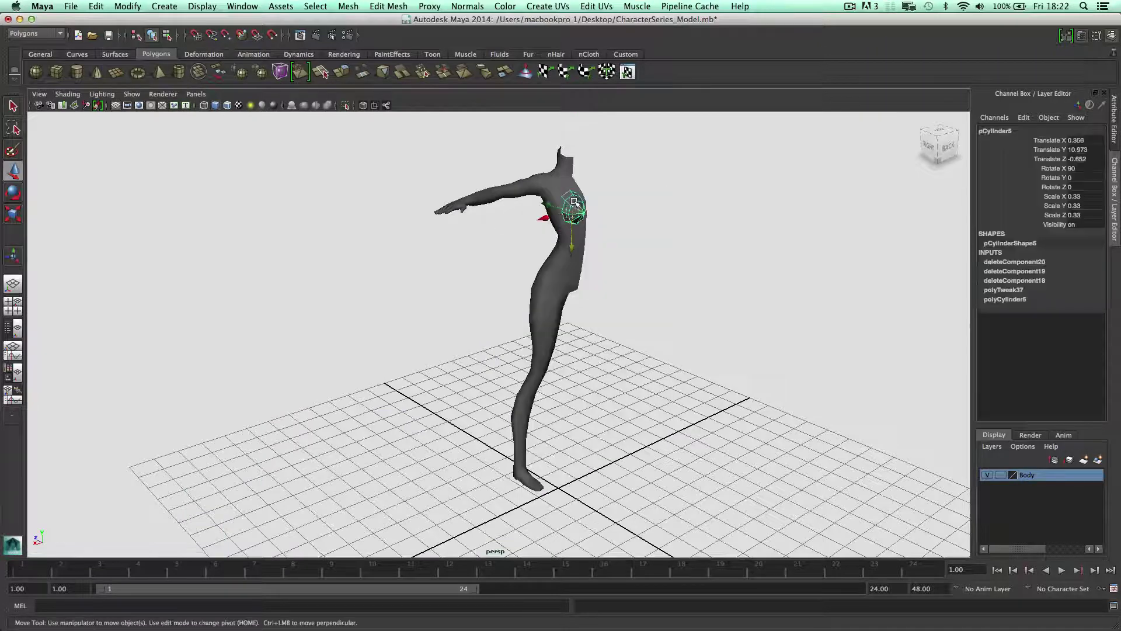
{"action": "key", "text": "f"}
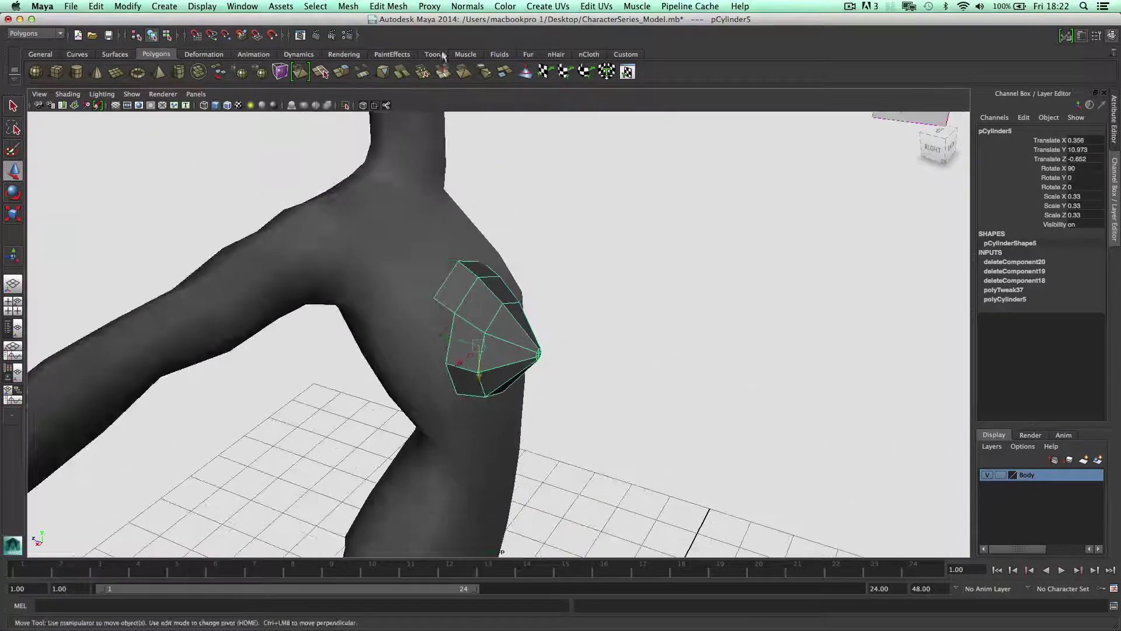
{"action": "left_click", "coordinate": [467, 6]}
{"action": "left_click", "coordinate": [494, 134]}
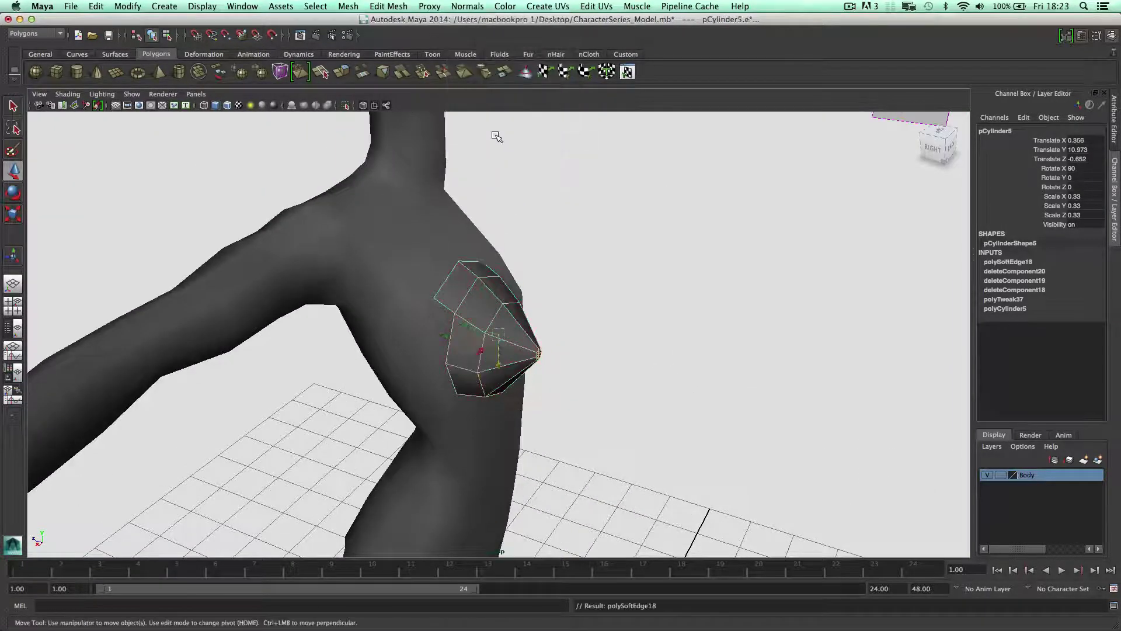
Insert a vertical edge loop on the body mesh, close to the torso's centre edge
{"action": "left_click", "coordinate": [528, 317]}
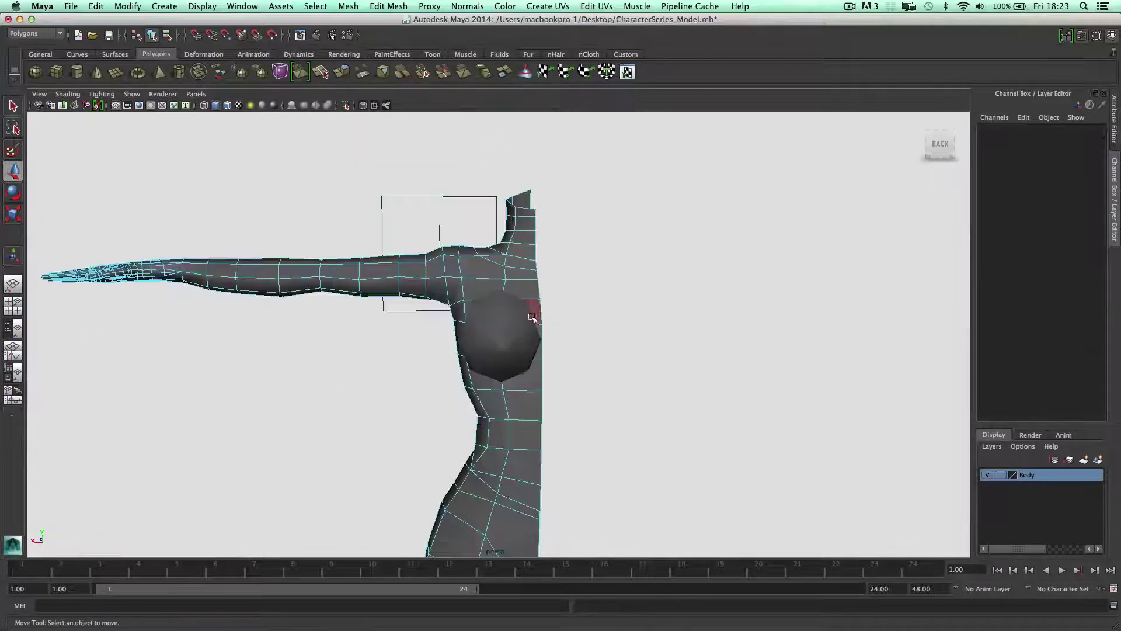
{"action": "mouse_move", "coordinate": [533, 316]}
{"action": "left_mouse_down", "text": "alt"}
{"action": "mouse_move", "coordinate": [548, 318]}
{"action": "mouse_move", "coordinate": [527, 319]}
{"action": "left_mouse_up", "text": "alt"}
{"action": "right_click_drag", "start_coordinate": [514, 321], "coordinate": [546, 308]}
{"action": "left_click", "coordinate": [484, 323]}
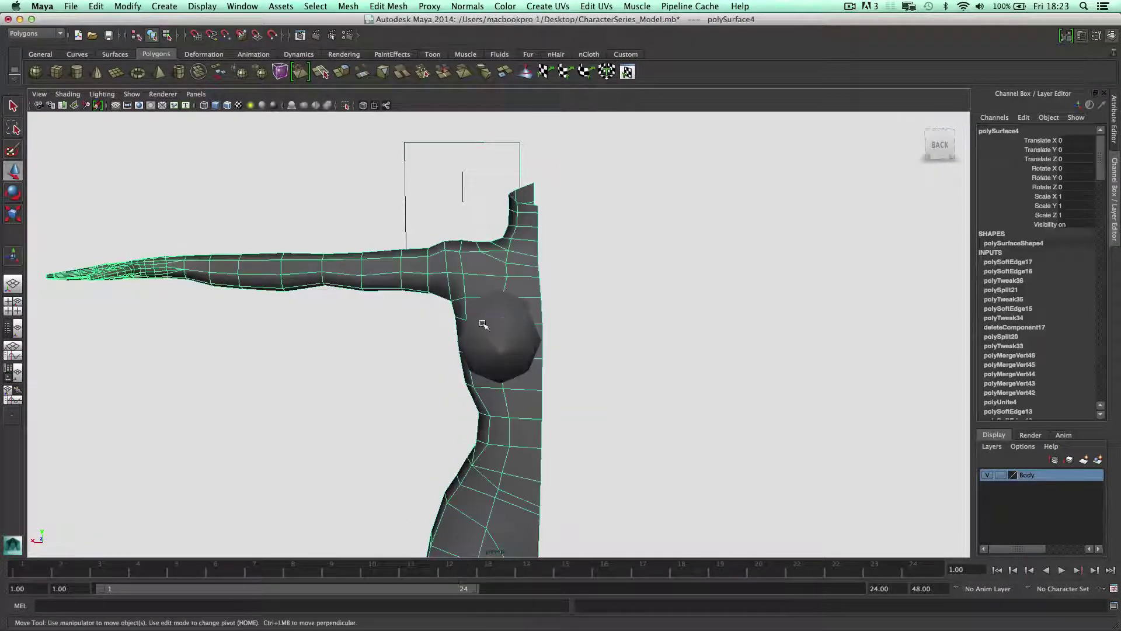
{"action": "left_click_drag", "start_coordinate": [559, 311], "coordinate": [611, 315], "text": "alt"}
{"action": "left_click_drag", "start_coordinate": [454, 342], "coordinate": [514, 288], "text": "alt"}
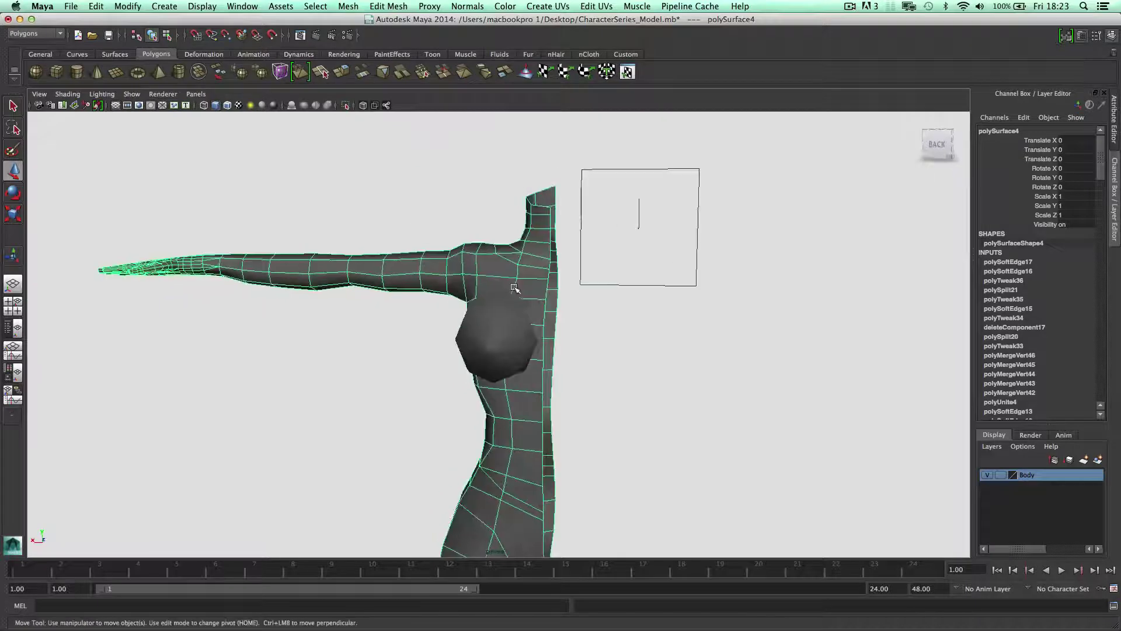
{"action": "left_click_drag", "start_coordinate": [585, 281], "coordinate": [549, 279], "text": "alt"}
{"action": "left_click", "coordinate": [388, 6]}
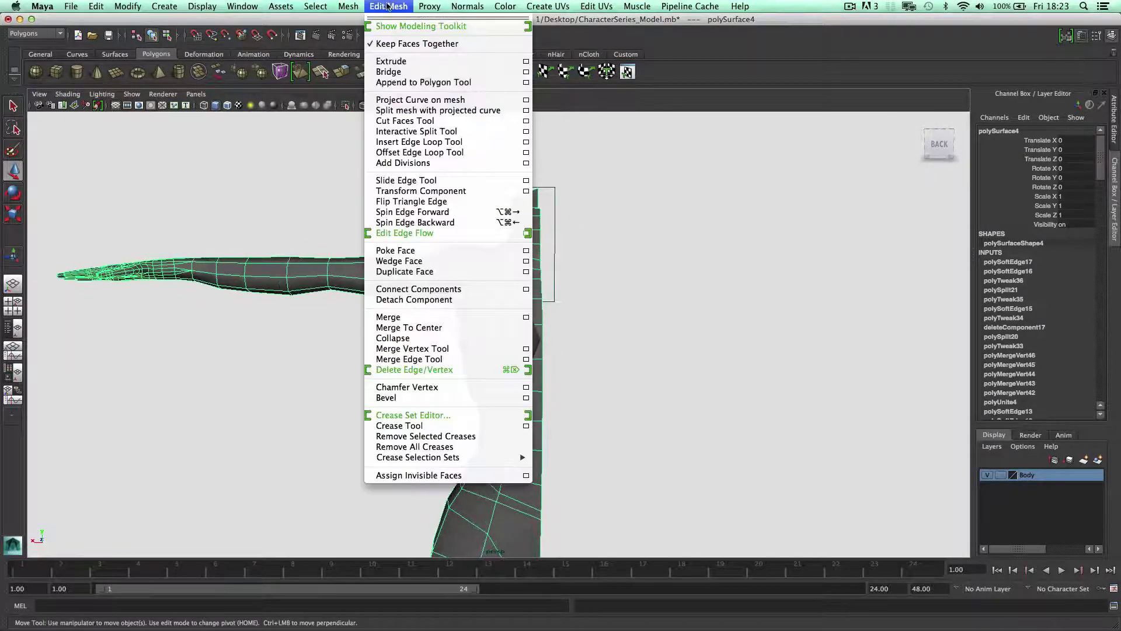
{"action": "left_click", "coordinate": [416, 141]}
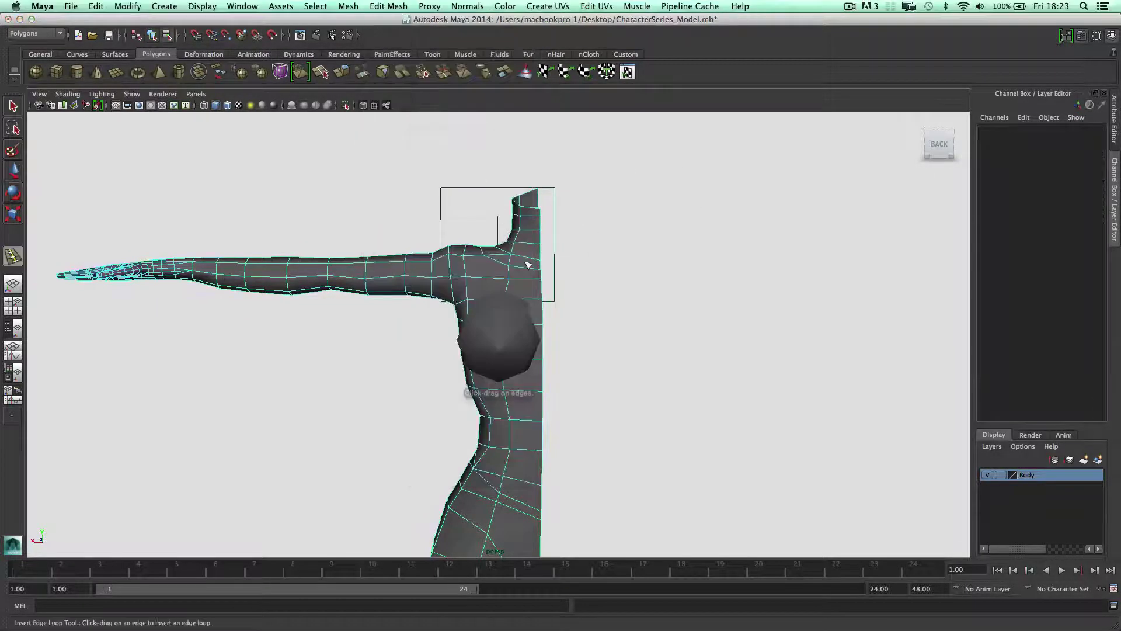
{"action": "left_click_drag", "start_coordinate": [533, 262], "coordinate": [537, 262]}
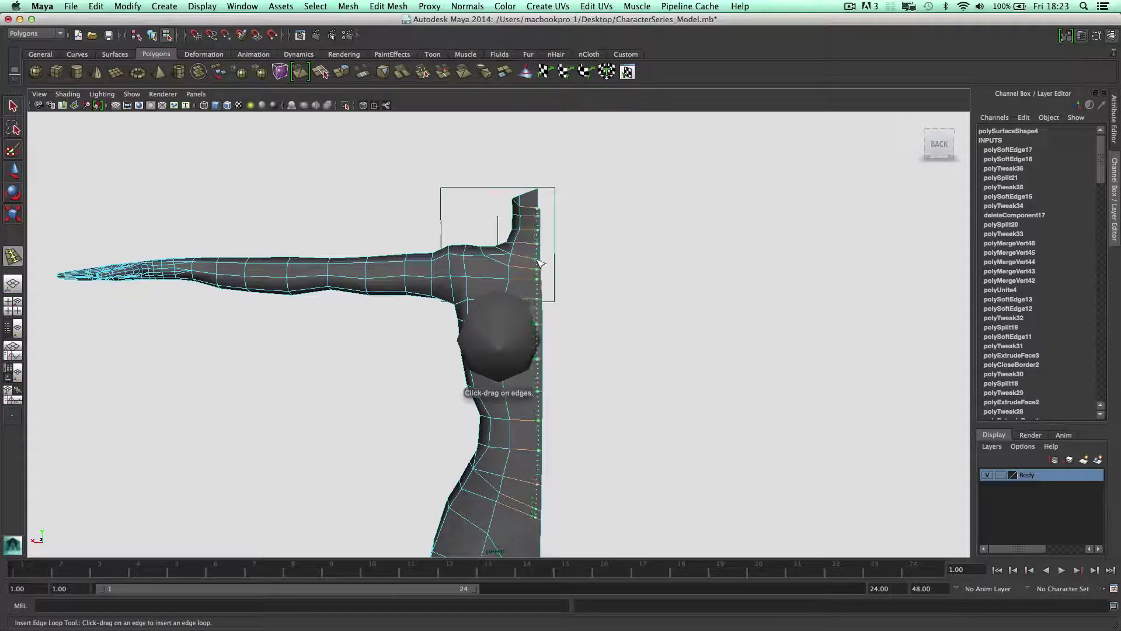
{"action": "left_click_drag", "start_coordinate": [538, 263], "coordinate": [538, 264]}
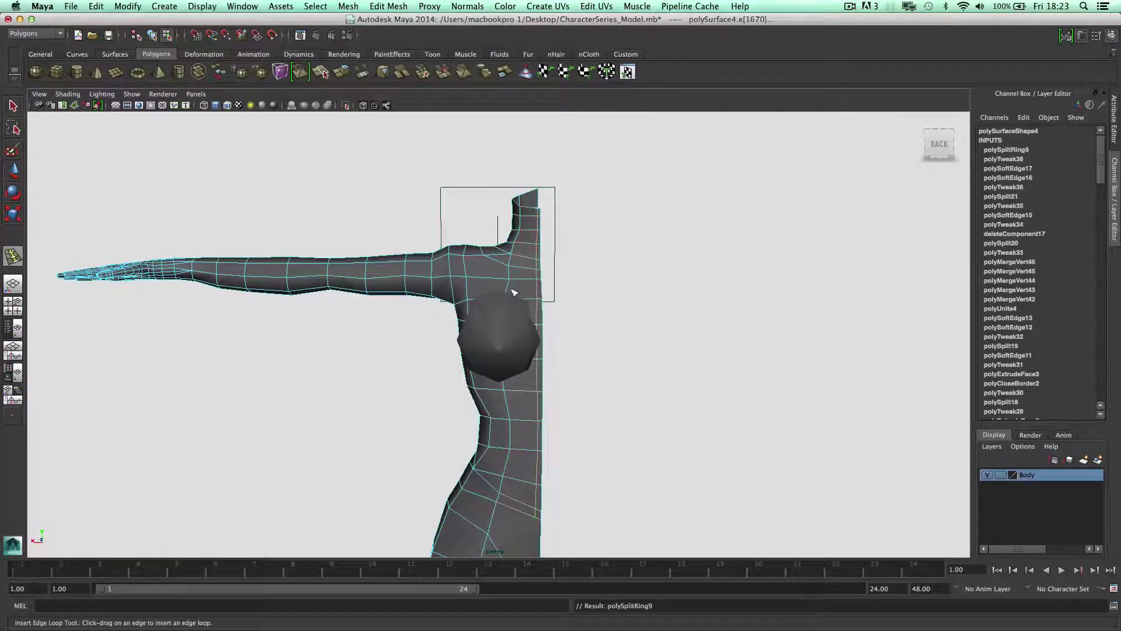
Delete the torso faces behind the breast to open a hole in the chest for attaching it
{"action": "key", "text": "w"}
{"action": "left_click", "coordinate": [507, 343]}
{"action": "scroll", "coordinate": [510, 341], "scroll_direction": "up", "scroll_amount": 4}
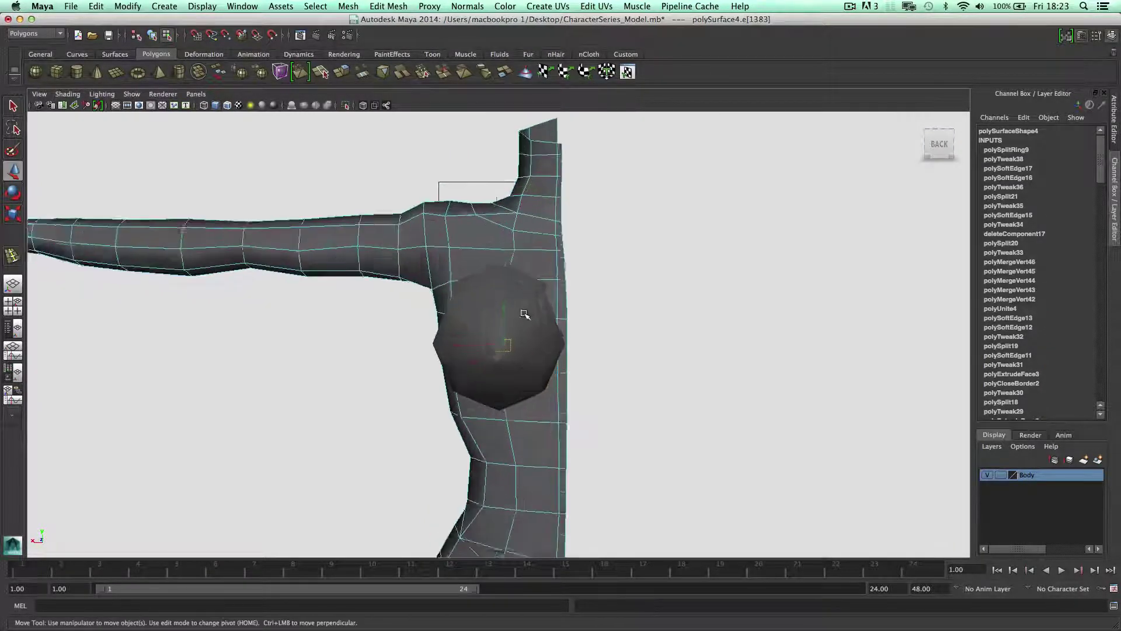
{"action": "left_click_drag", "start_coordinate": [523, 313], "coordinate": [530, 282], "text": "alt"}
{"action": "right_click_drag", "start_coordinate": [526, 347], "coordinate": [534, 388]}
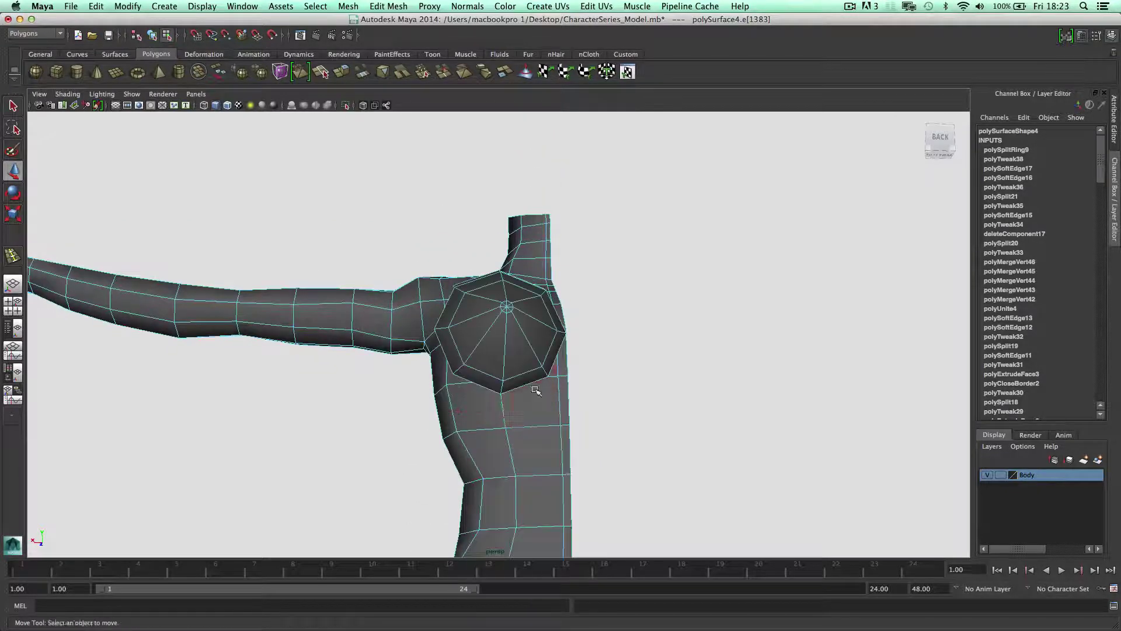
{"action": "left_click", "coordinate": [513, 401]}
{"action": "left_click_drag", "start_coordinate": [513, 401], "coordinate": [505, 304], "text": "alt"}
{"action": "left_click", "coordinate": [473, 411]}
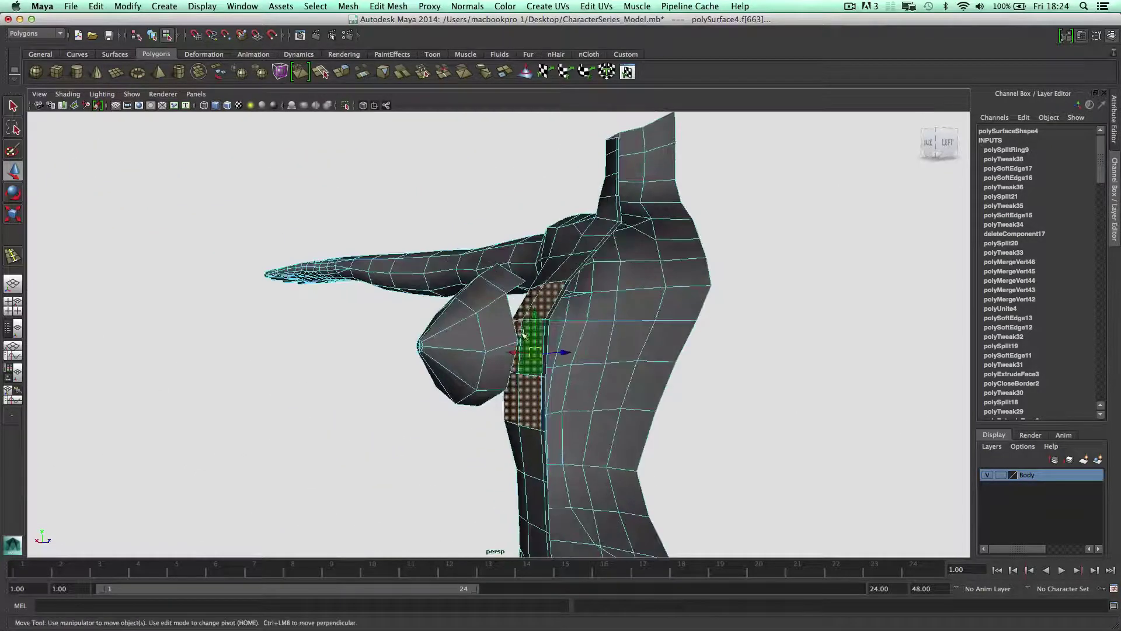
{"action": "key", "text": "Delete"}
{"action": "left_click_drag", "start_coordinate": [560, 343], "coordinate": [708, 367], "text": "alt"}
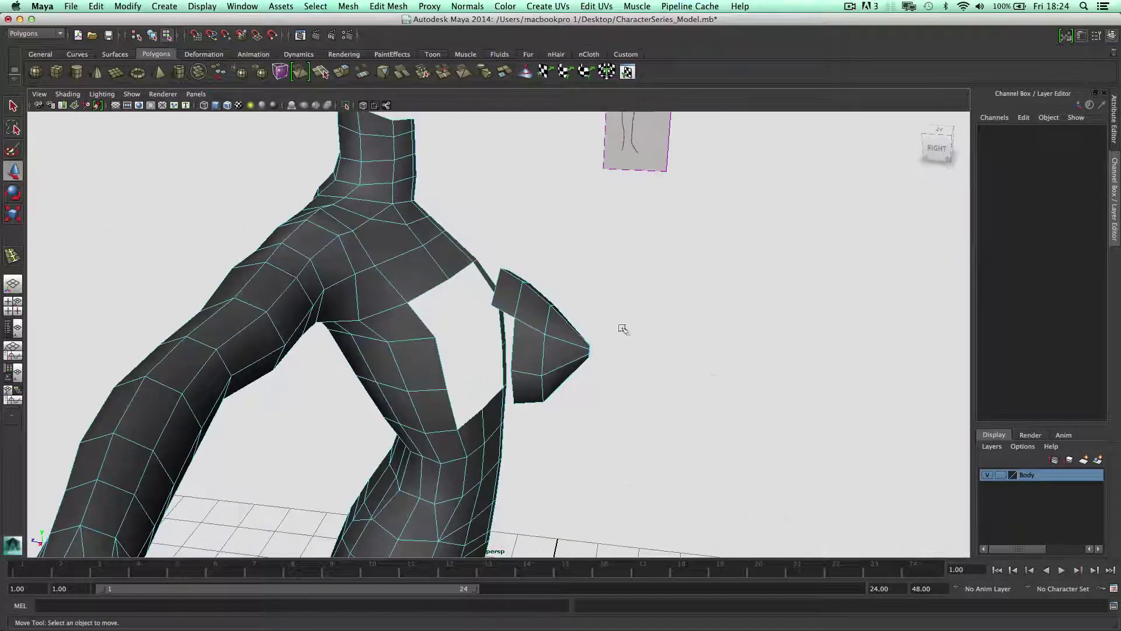
Move the breast back against the chest opening, to about -0.75 in Z, and combine it with the body mesh
{"action": "key", "text": "F8"}
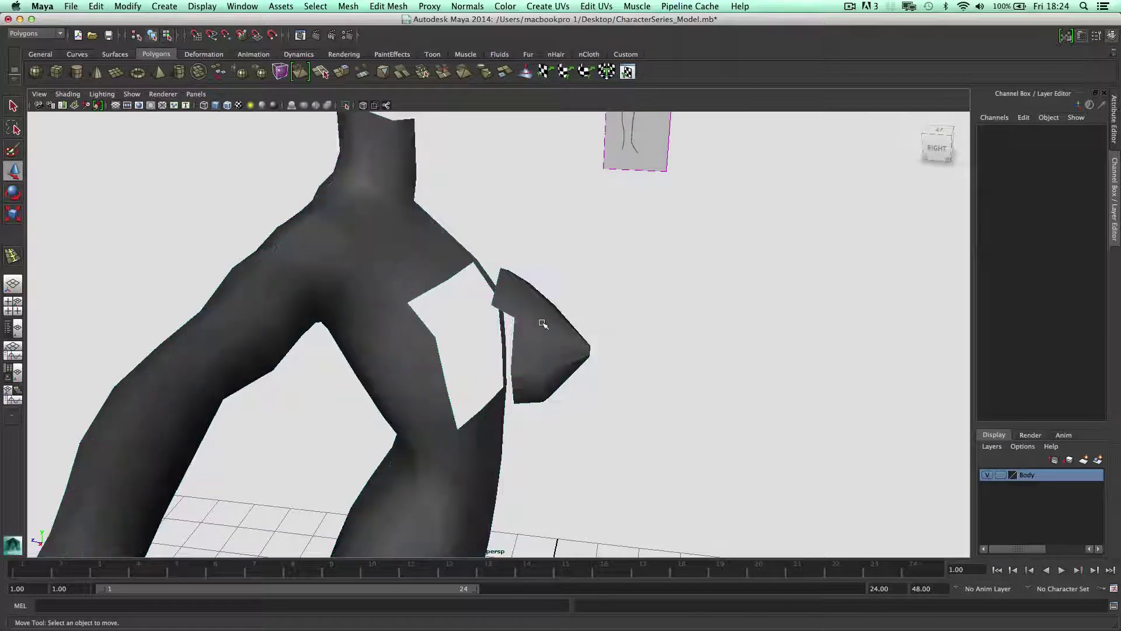
{"action": "left_click", "coordinate": [544, 324]}
{"action": "left_click", "coordinate": [475, 350]}
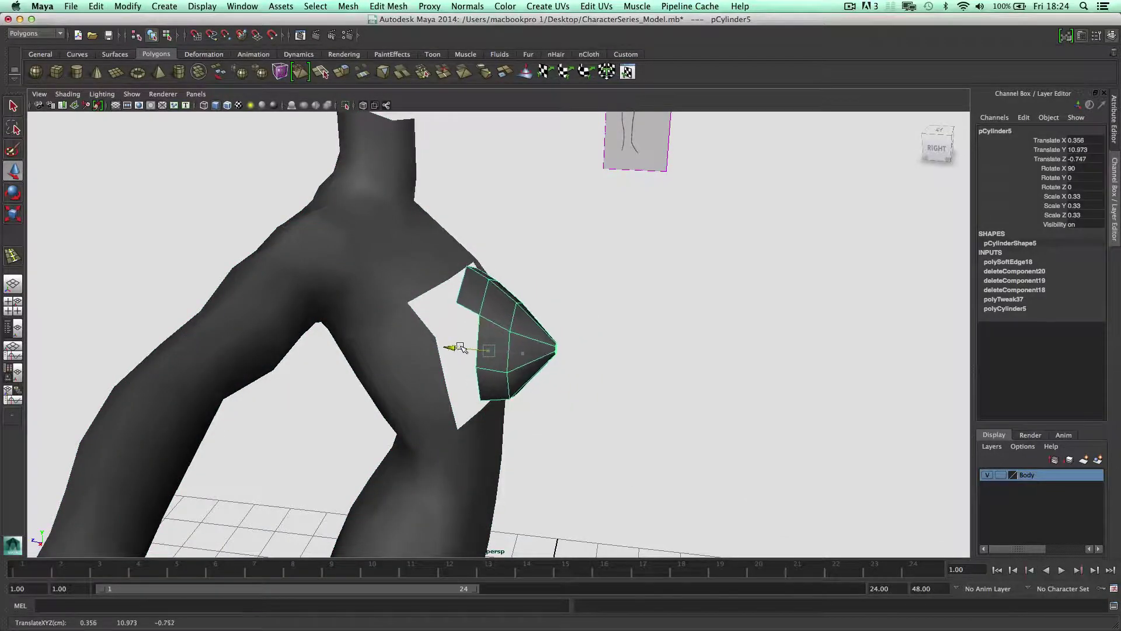
{"action": "mouse_move", "coordinate": [462, 347]}
{"action": "left_mouse_down", "text": "alt"}
{"action": "mouse_move", "coordinate": [533, 349]}
{"action": "mouse_move", "coordinate": [464, 332]}
{"action": "left_mouse_up", "text": "alt"}
{"action": "left_click", "coordinate": [428, 247], "text": "shift"}
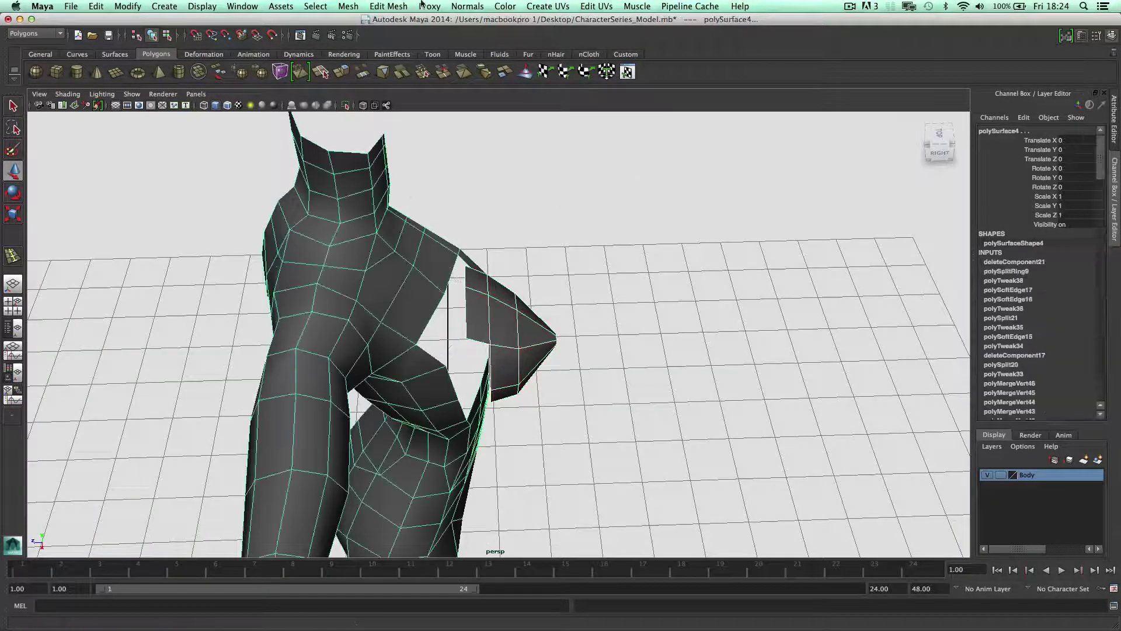
{"action": "left_click", "coordinate": [394, 6]}
{"action": "left_click", "coordinate": [358, 18]}
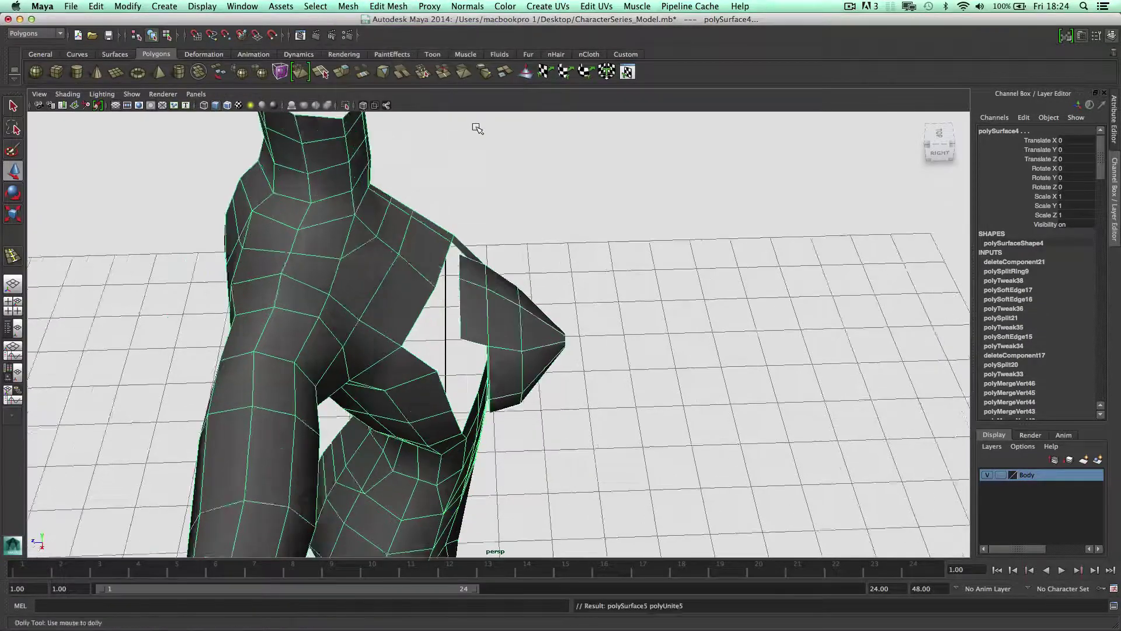
Merge the breast's upper inner corner vertex to the adjacent vertex on the torso's centre strip
{"action": "left_click_drag", "start_coordinate": [476, 125], "coordinate": [546, 258], "text": "alt"}
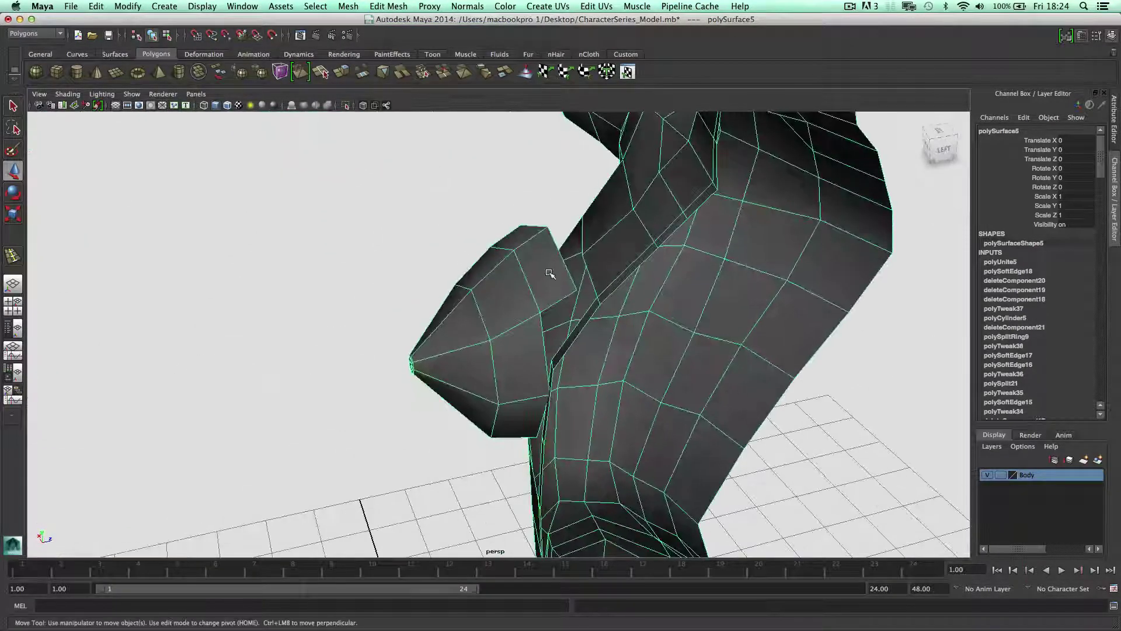
{"action": "right_click", "coordinate": [549, 273]}
{"action": "left_click", "coordinate": [500, 273]}
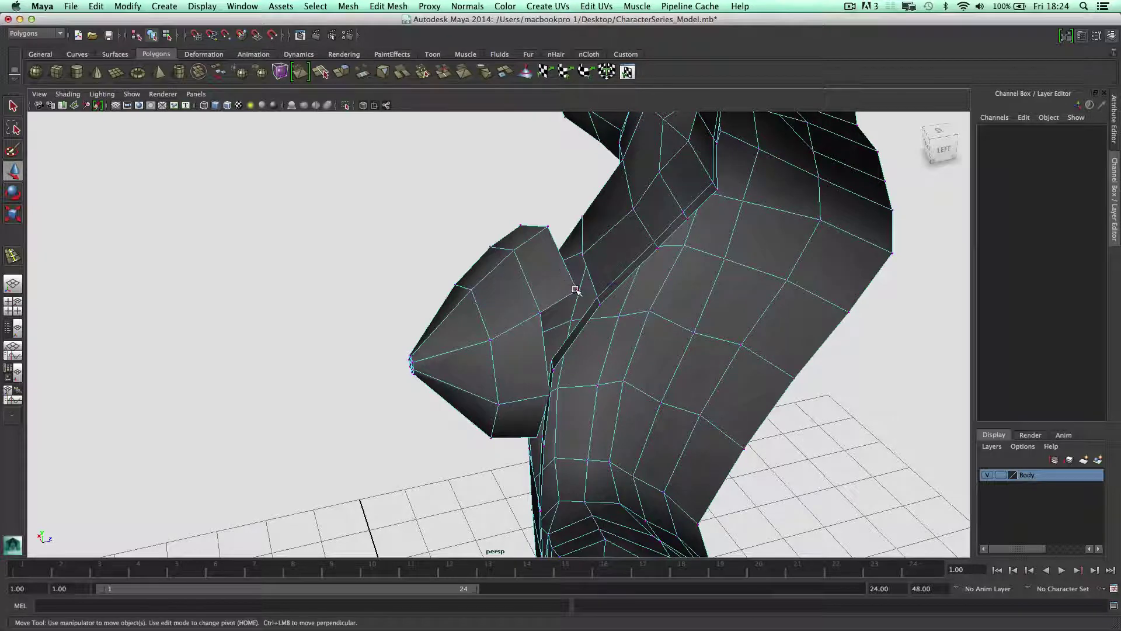
{"action": "left_click", "coordinate": [576, 290]}
{"action": "mouse_move", "coordinate": [576, 290]}
{"action": "right_mouse_down", "text": "shift"}
{"action": "mouse_move", "coordinate": [576, 264]}
{"action": "mouse_move", "coordinate": [575, 295]}
{"action": "right_mouse_up", "text": "shift"}
{"action": "left_click_drag", "start_coordinate": [575, 294], "coordinate": [600, 316], "text": "alt"}
Lower the short horizontal edge of the torso's centre strip to the height of the breast's innermost corner
{"action": "right_click_drag", "start_coordinate": [599, 319], "coordinate": [598, 290]}
{"action": "key", "text": "w"}
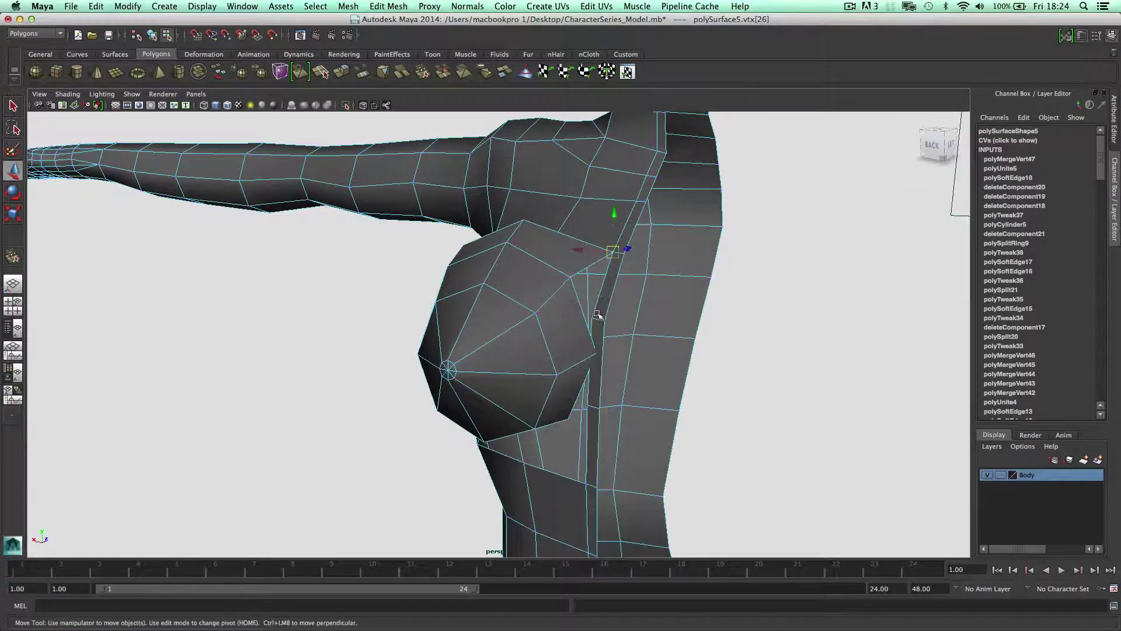
{"action": "left_click", "coordinate": [598, 318]}
{"action": "left_click_drag", "start_coordinate": [591, 303], "coordinate": [580, 346]}
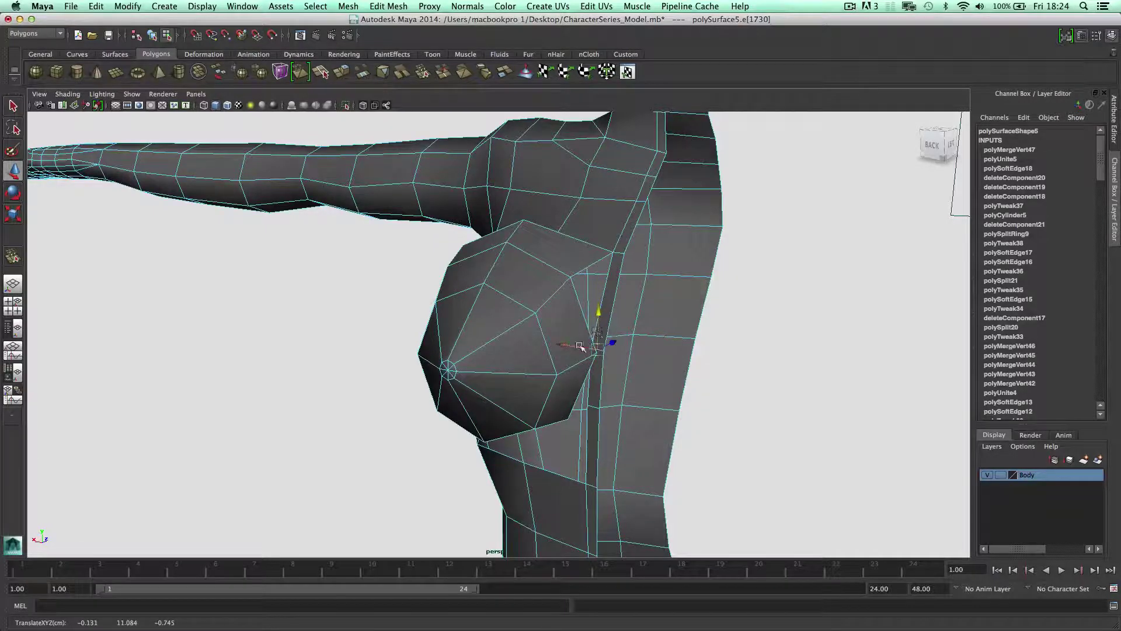
With X-ray shading temporarily enabled, merge the breast's innermost vertex to the matching vertex on the torso's centre strip
{"action": "left_click", "coordinate": [68, 94]}
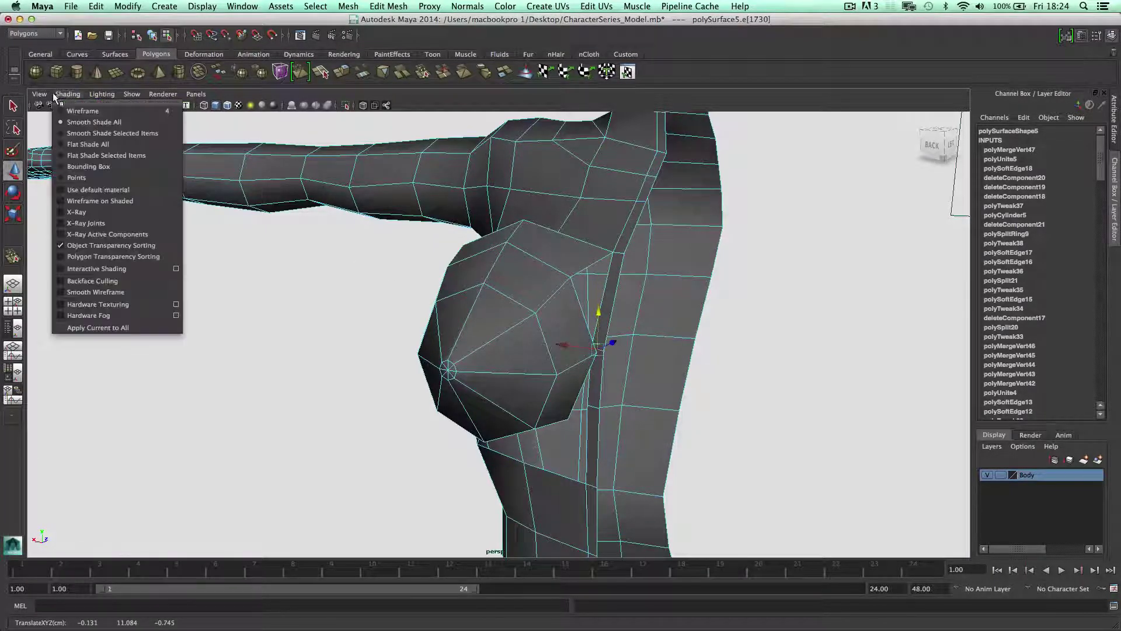
{"action": "left_click", "coordinate": [99, 204]}
{"action": "scroll", "coordinate": [473, 356], "scroll_direction": "up", "scroll_amount": 3}
{"action": "left_click_drag", "start_coordinate": [473, 356], "coordinate": [447, 358], "text": "alt"}
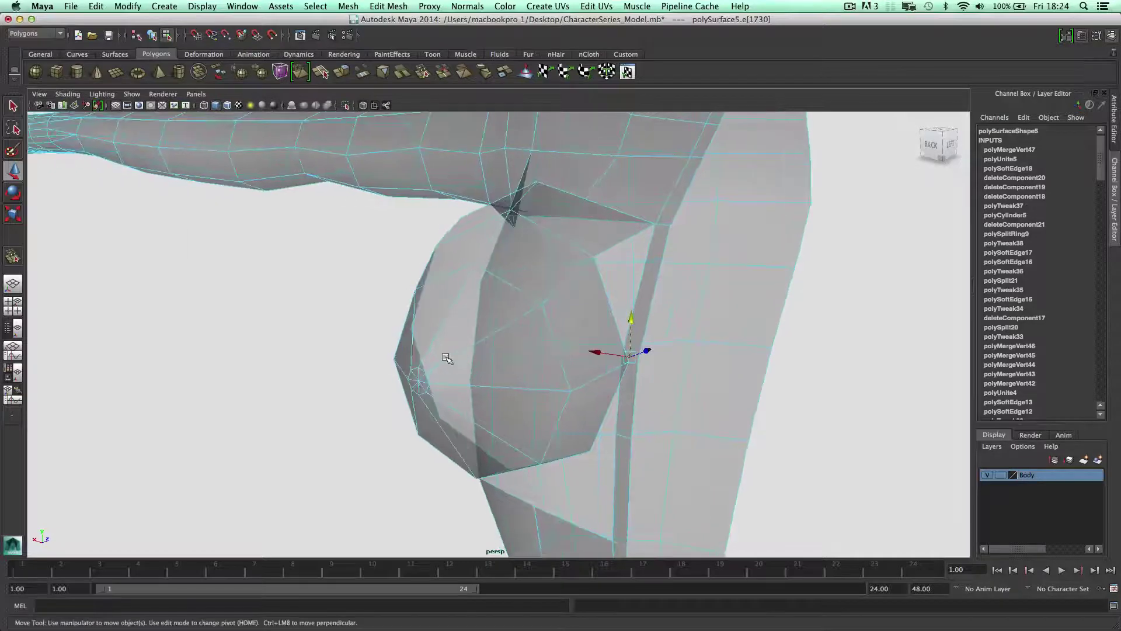
{"action": "right_click_drag", "start_coordinate": [619, 368], "coordinate": [578, 363]}
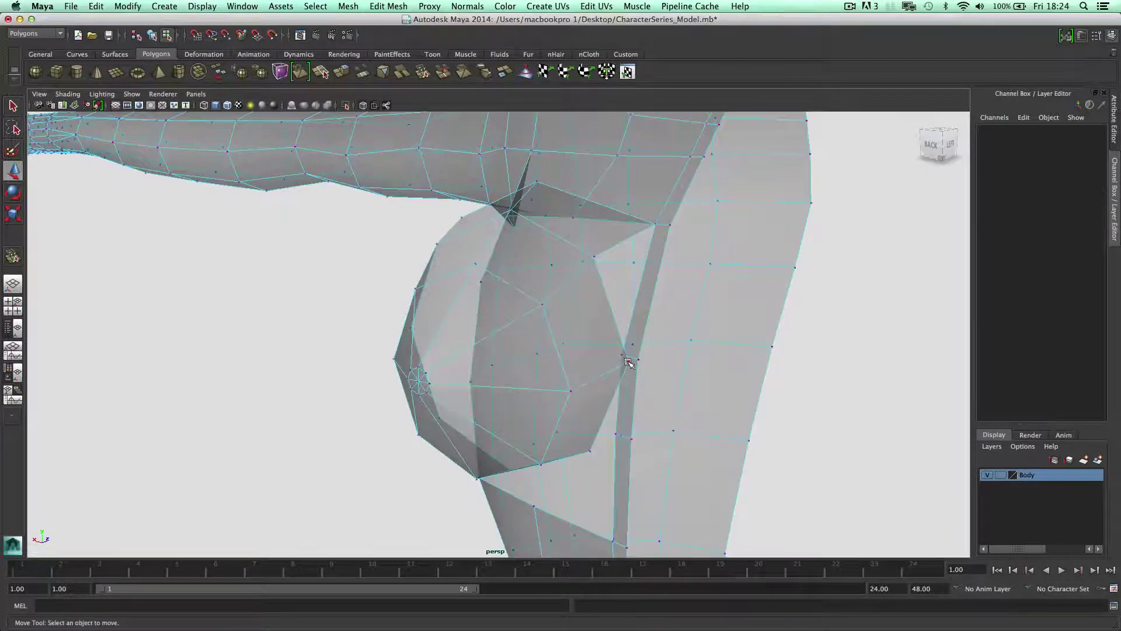
{"action": "left_click_drag", "start_coordinate": [615, 352], "coordinate": [622, 353]}
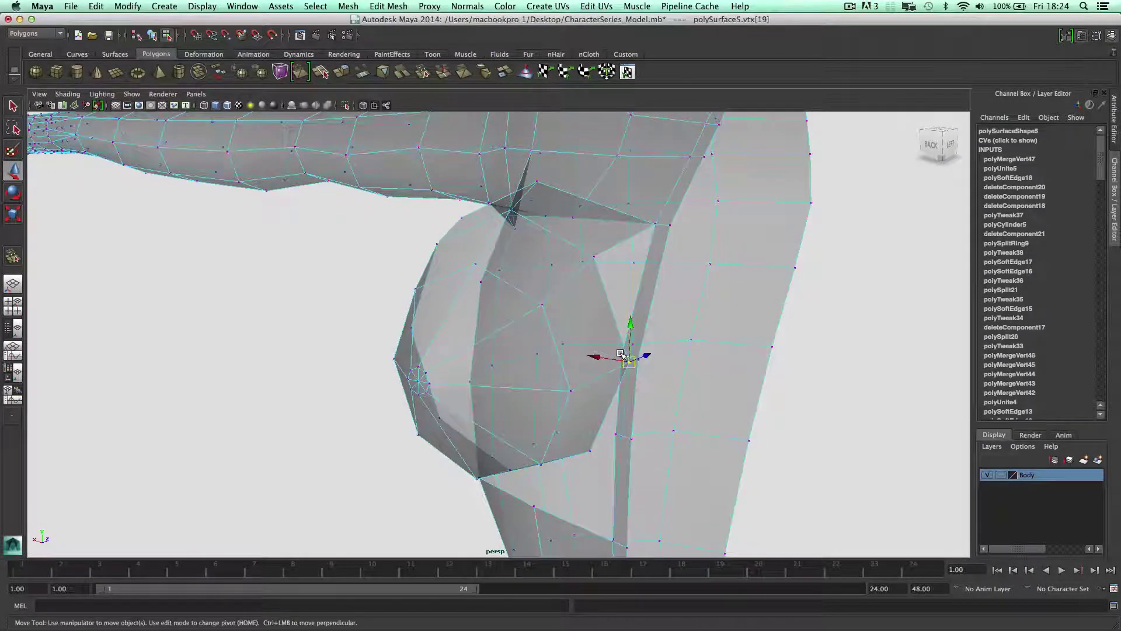
{"action": "right_click_drag", "start_coordinate": [622, 352], "coordinate": [721, 328], "text": "alt"}
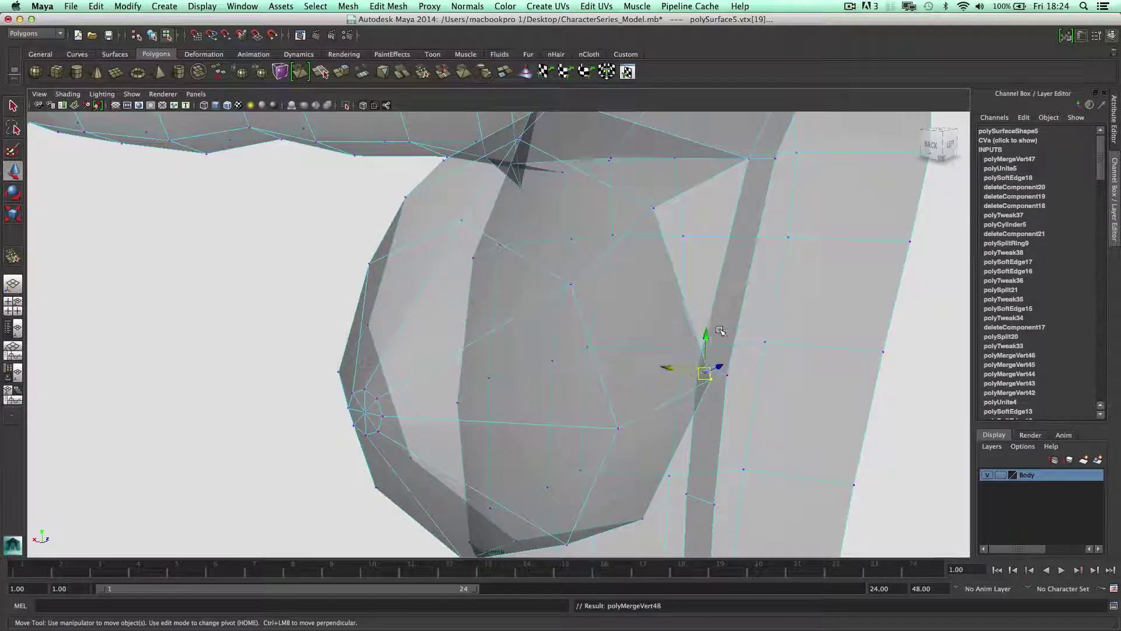
{"action": "left_click", "coordinate": [68, 94]}
{"action": "left_click", "coordinate": [108, 217]}
Merge the breast's top vertex to the upper corner of the chest opening
{"action": "scroll", "coordinate": [508, 253], "scroll_direction": "down", "scroll_amount": 3}
{"action": "left_click_drag", "start_coordinate": [509, 252], "coordinate": [566, 247], "text": "alt"}
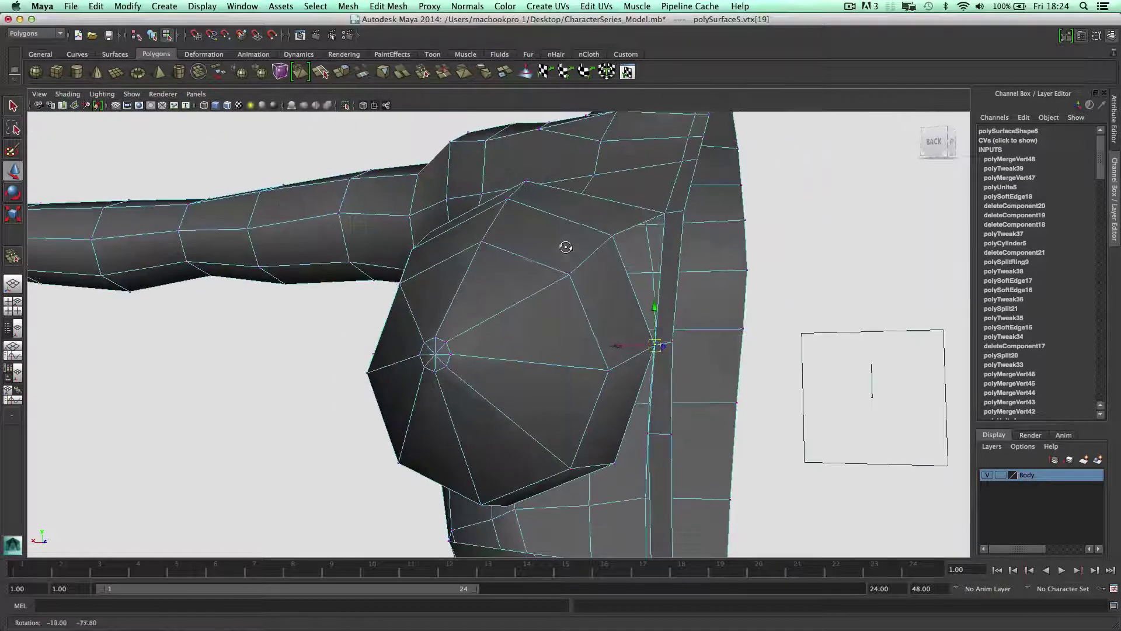
{"action": "scroll", "coordinate": [566, 280], "scroll_direction": "down", "scroll_amount": 2}
{"action": "middle_click_drag", "start_coordinate": [568, 304], "coordinate": [545, 228], "text": "alt"}
{"action": "scroll", "coordinate": [565, 282], "scroll_direction": "up", "scroll_amount": 4}
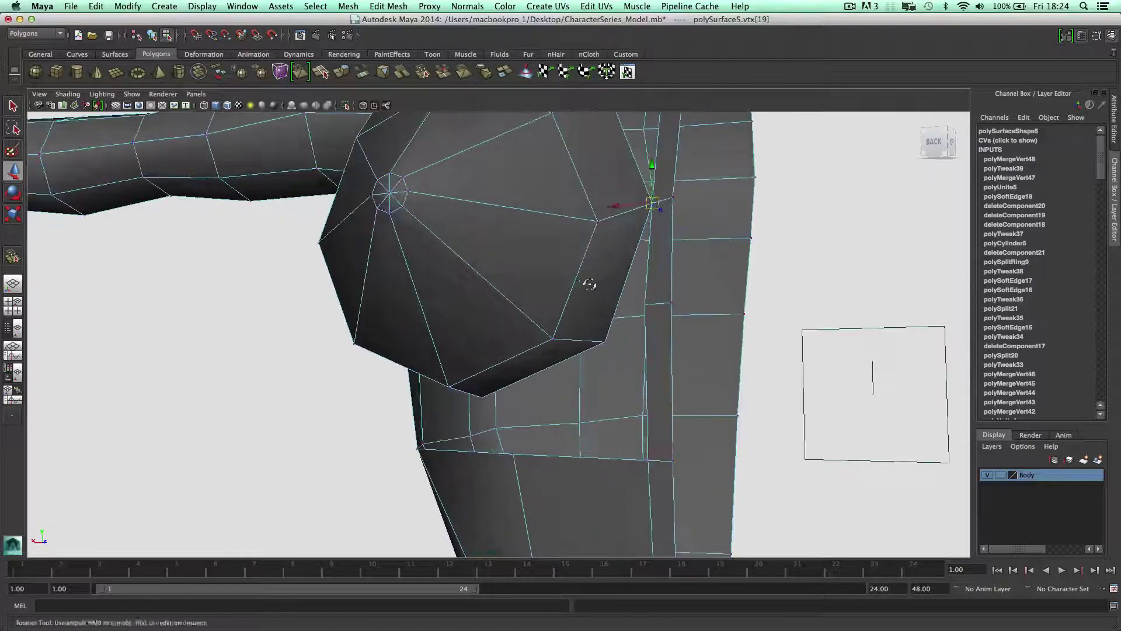
{"action": "left_click_drag", "start_coordinate": [588, 283], "coordinate": [503, 222], "text": "alt"}
{"action": "key", "text": "w"}
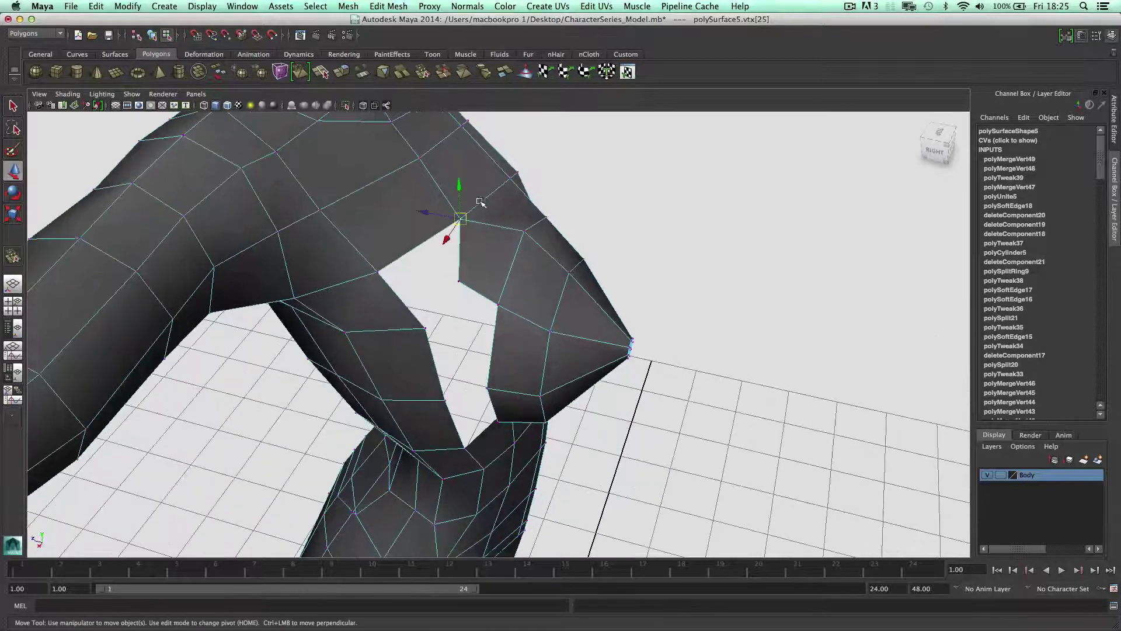
In the side view, raise the vertices along the breast's upper slope to the sketched outline
{"action": "key", "text": "space"}
{"action": "key", "text": "space"}
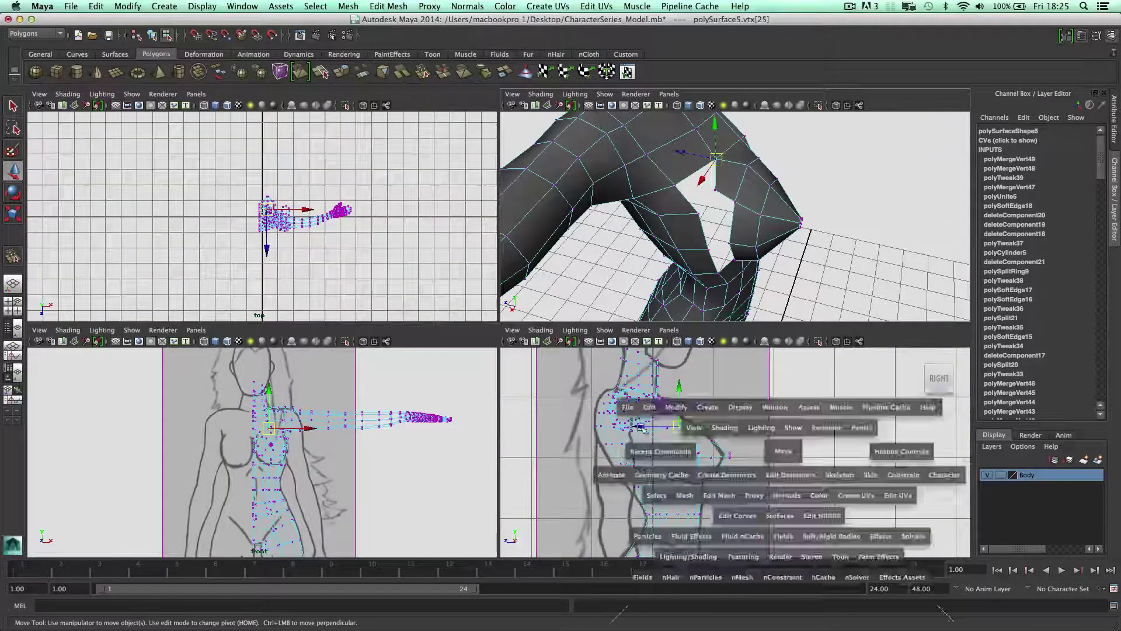
{"action": "left_click_drag", "start_coordinate": [385, 251], "coordinate": [389, 231]}
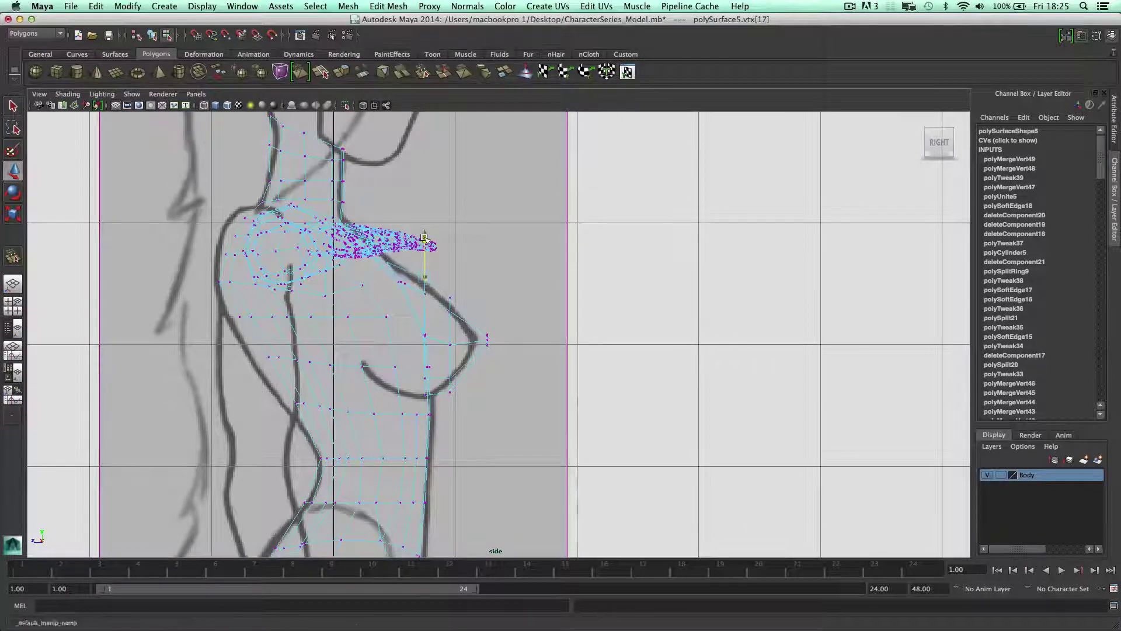
{"action": "left_click", "coordinate": [447, 298]}
{"action": "left_click", "coordinate": [449, 302]}
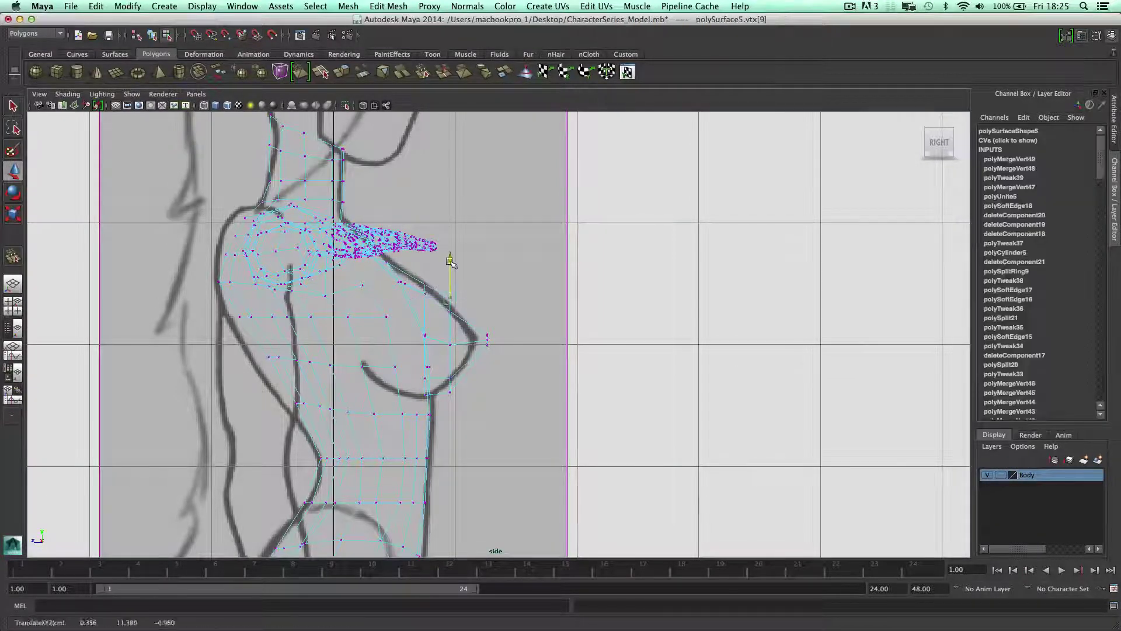
{"action": "left_click", "coordinate": [470, 291]}
Pull the breast's tip vertices back to the sketched outline and adjust the height of the lower vertices to match its underside
{"action": "left_click_drag", "start_coordinate": [496, 327], "coordinate": [464, 354]}
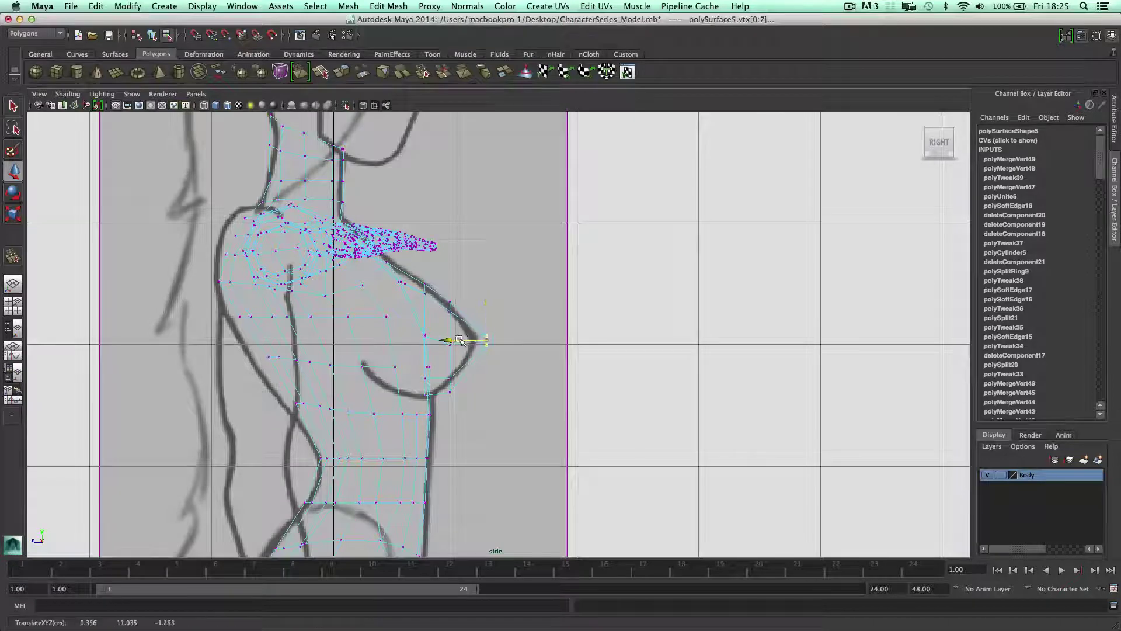
{"action": "left_click_drag", "start_coordinate": [467, 424], "coordinate": [429, 362]}
{"action": "key", "text": "space"}
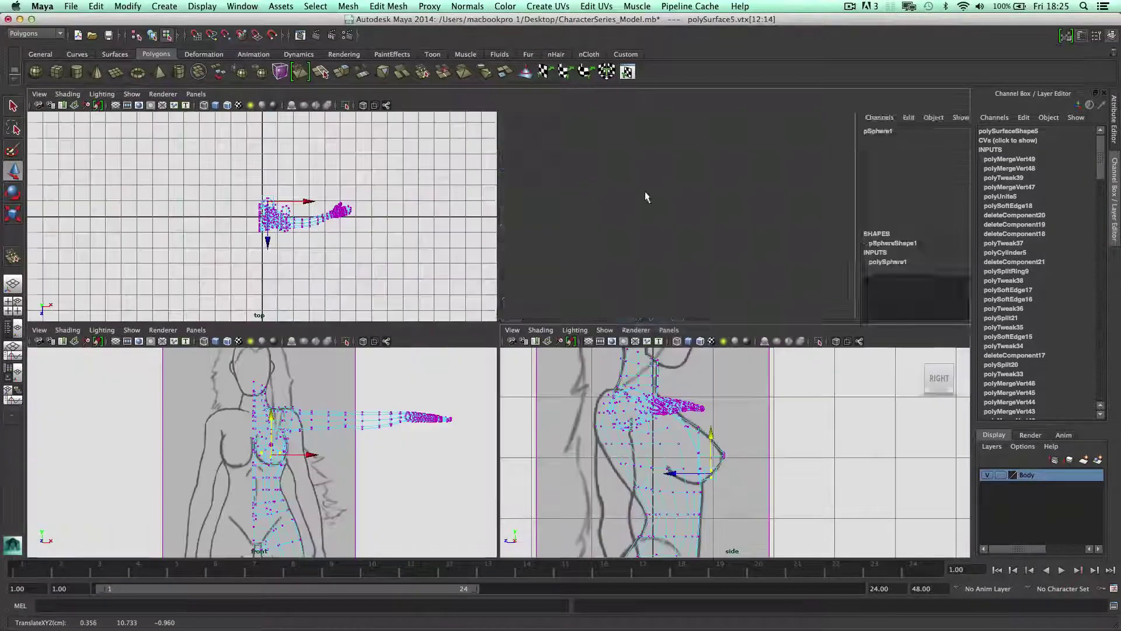
{"action": "key", "text": "space"}
{"action": "mouse_move", "coordinate": [695, 195]}
{"action": "left_mouse_down", "text": "alt"}
{"action": "mouse_move", "coordinate": [721, 192]}
{"action": "mouse_move", "coordinate": [708, 193]}
{"action": "left_mouse_up", "text": "alt"}
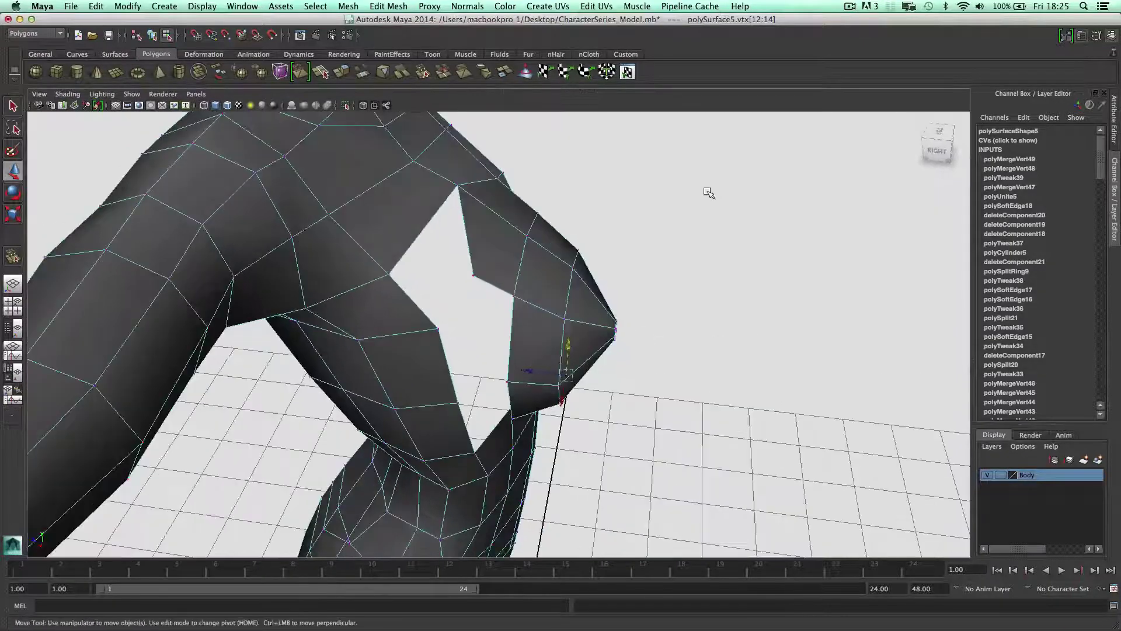
Extrude the breast's lower inner border edge downward by about 0.2 and slightly toward the torso's centre
{"action": "left_click_drag", "start_coordinate": [563, 235], "coordinate": [549, 204], "text": "alt"}
{"action": "left_click_drag", "start_coordinate": [527, 295], "coordinate": [582, 302], "text": "alt"}
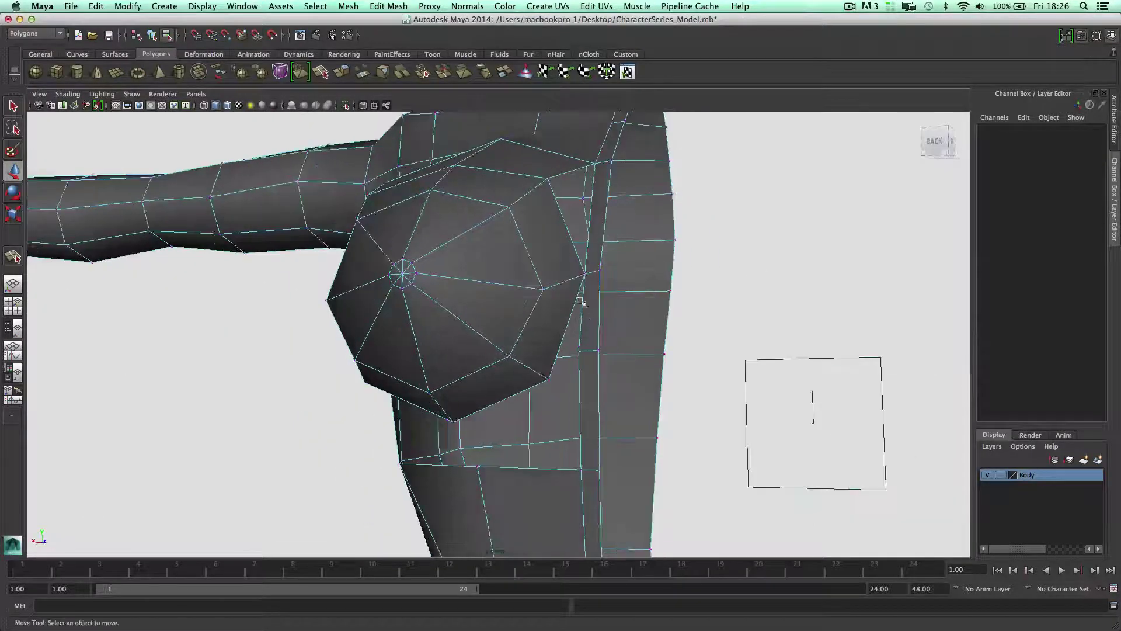
{"action": "scroll", "coordinate": [575, 304], "scroll_direction": "up", "scroll_amount": 3}
{"action": "right_click_drag", "start_coordinate": [589, 320], "coordinate": [596, 304]}
{"action": "right_click_drag", "start_coordinate": [603, 299], "coordinate": [607, 322], "text": "shift"}
{"action": "left_click", "coordinate": [662, 255]}
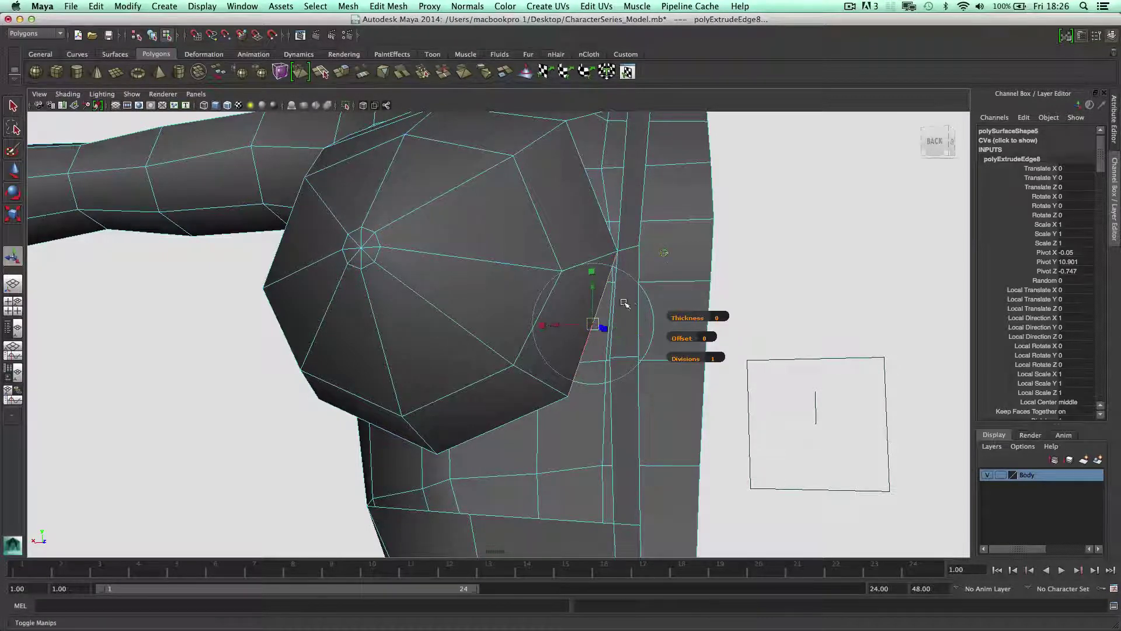
{"action": "left_click_drag", "start_coordinate": [566, 322], "coordinate": [579, 323]}
{"action": "left_click_drag", "start_coordinate": [612, 278], "coordinate": [547, 407]}
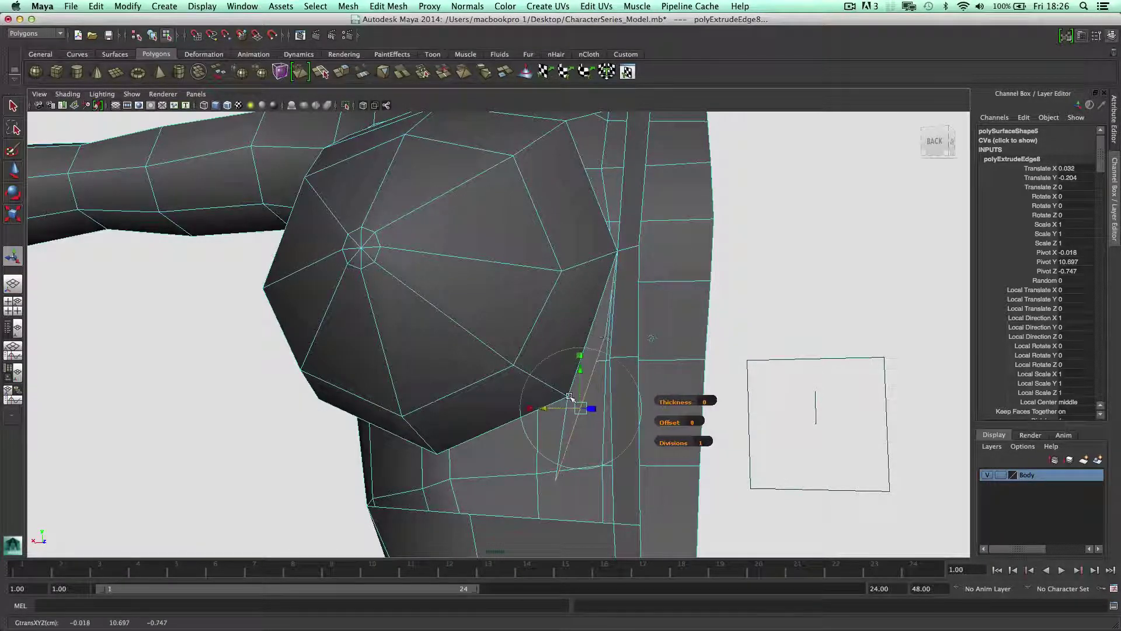
Merge the extruded face's vertices to the breast's inner corner and the torso's centre strip, and adjust the lower joined vertex's height
{"action": "mouse_move", "coordinate": [607, 326]}
{"action": "right_mouse_down"}
{"action": "mouse_move", "coordinate": [572, 326]}
{"action": "mouse_move", "coordinate": [607, 324]}
{"action": "right_mouse_up"}
{"action": "left_click", "coordinate": [603, 333]}
{"action": "mouse_move", "coordinate": [607, 325]}
{"action": "left_mouse_down", "text": "alt"}
{"action": "mouse_move", "coordinate": [636, 318]}
{"action": "mouse_move", "coordinate": [628, 326]}
{"action": "left_mouse_up", "text": "alt"}
{"action": "left_click_drag", "start_coordinate": [622, 266], "coordinate": [623, 268]}
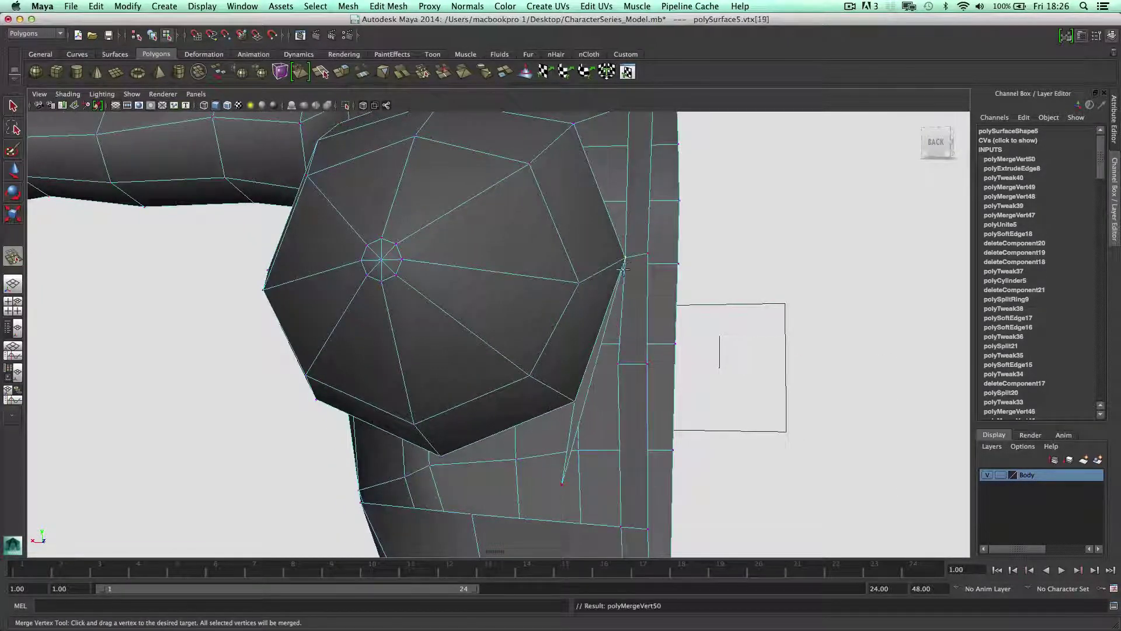
{"action": "left_click_drag", "start_coordinate": [618, 365], "coordinate": [625, 316]}
{"action": "left_click_drag", "start_coordinate": [591, 356], "coordinate": [608, 284], "text": "alt"}
{"action": "key", "text": "w"}
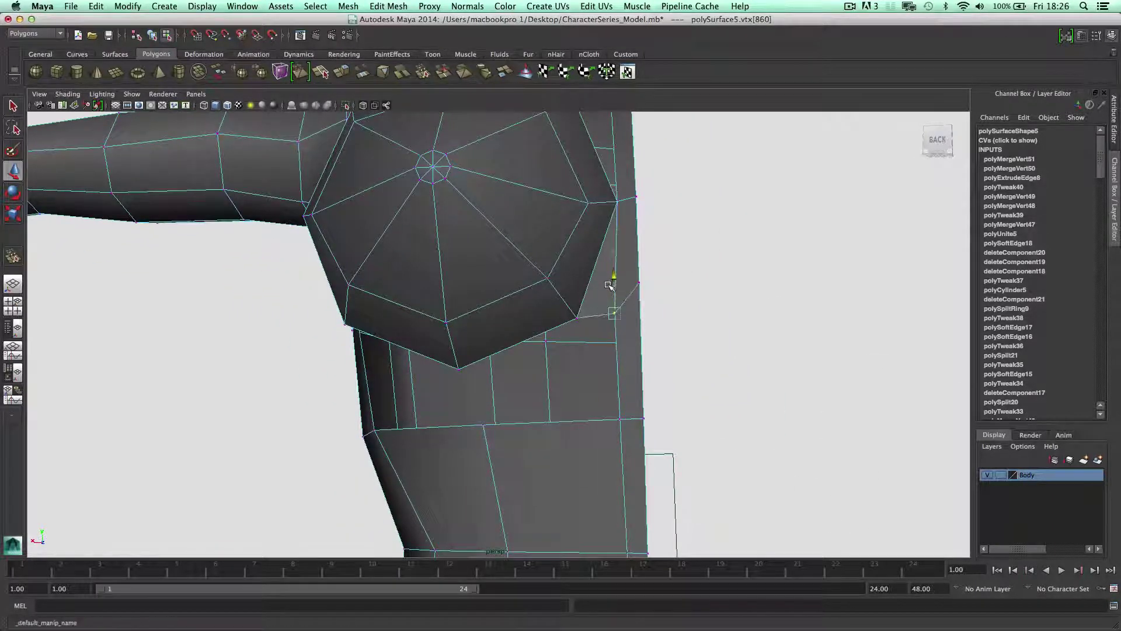
Extrude the breast's two bottom border edges downward and merge the new strip's inner corner vertex to the chest opening's lower inner corner
{"action": "right_click", "coordinate": [516, 338]}
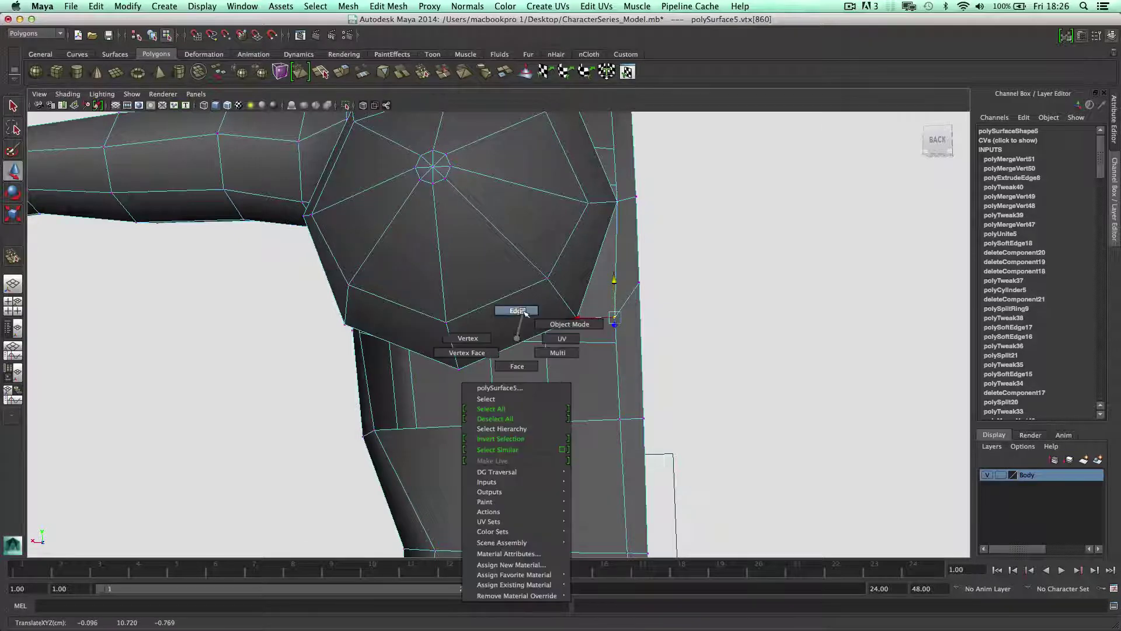
{"action": "right_click_drag", "start_coordinate": [523, 312], "coordinate": [524, 311]}
{"action": "left_click", "coordinate": [523, 340]}
{"action": "left_click", "coordinate": [410, 351], "text": "shift"}
{"action": "right_click_drag", "start_coordinate": [419, 353], "coordinate": [420, 364], "text": "shift"}
{"action": "left_click", "coordinate": [467, 307]}
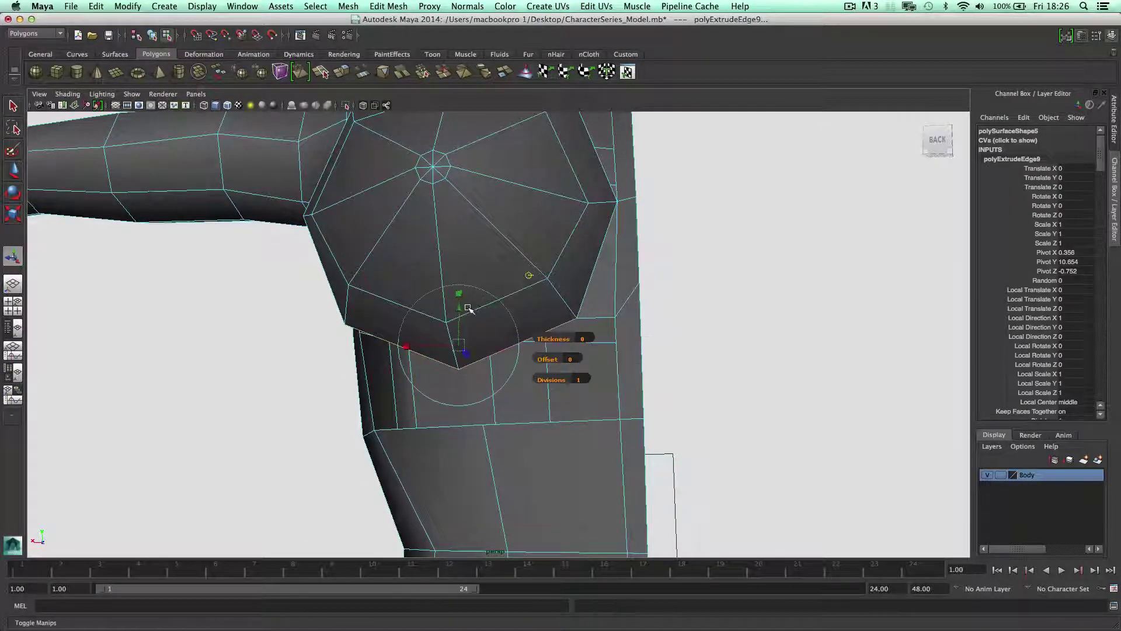
{"action": "left_click_drag", "start_coordinate": [458, 308], "coordinate": [454, 355]}
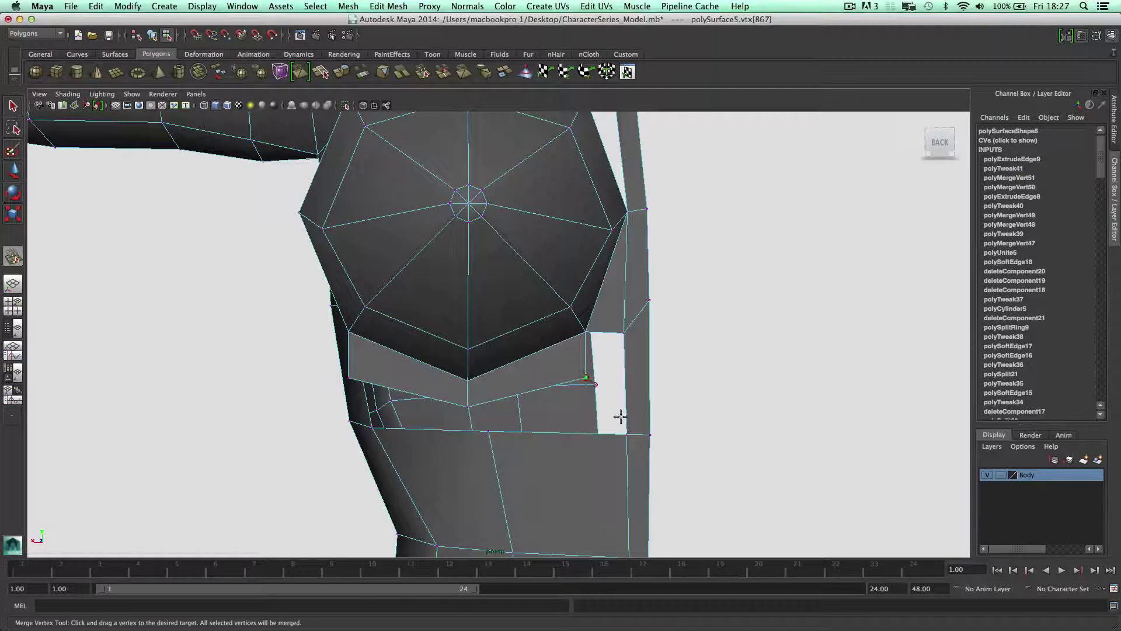
{"action": "left_click_drag", "start_coordinate": [622, 426], "coordinate": [626, 433]}
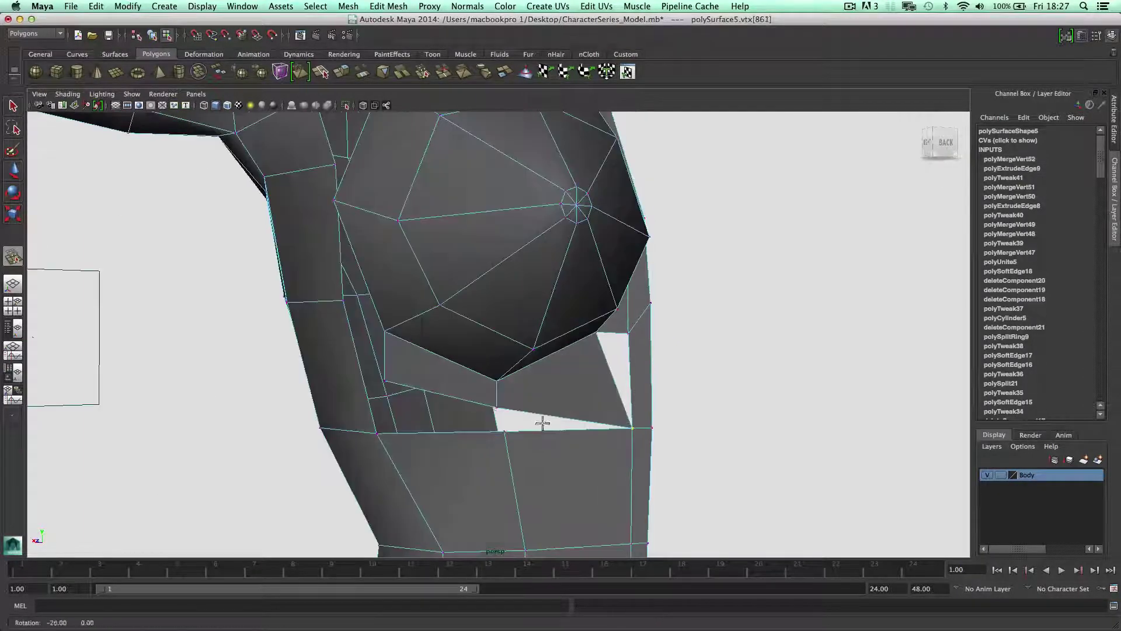
Merge the lower strip's middle and outer vertices to the chest opening's lower edge, and fill the gap beside the centre strip
{"action": "left_click_drag", "start_coordinate": [493, 398], "coordinate": [508, 434]}
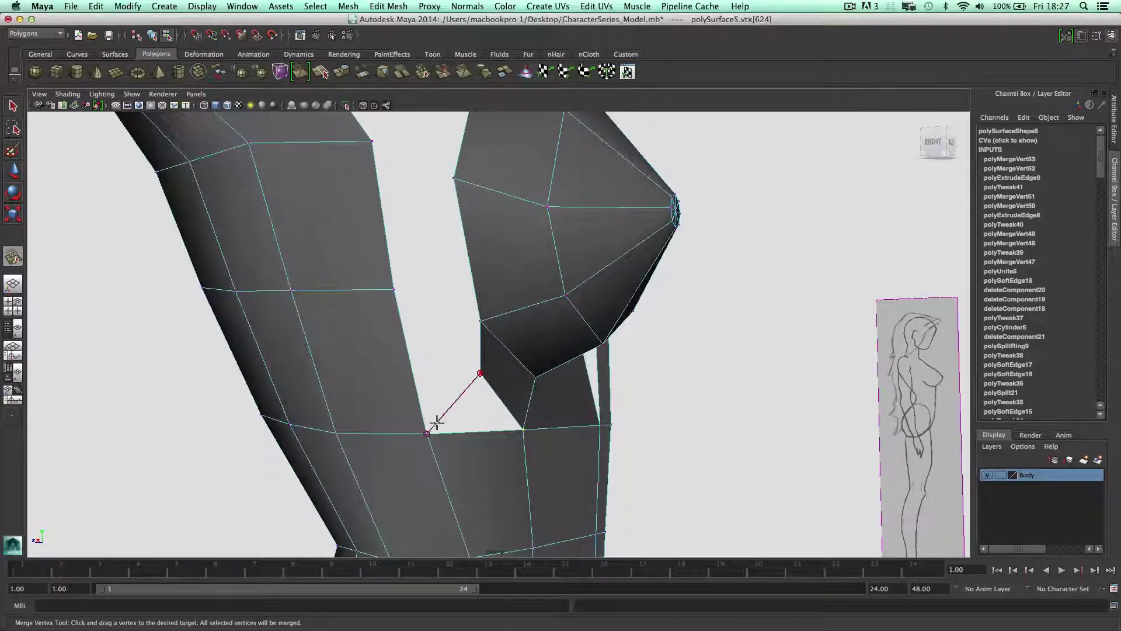
{"action": "left_click_drag", "start_coordinate": [437, 421], "coordinate": [427, 433]}
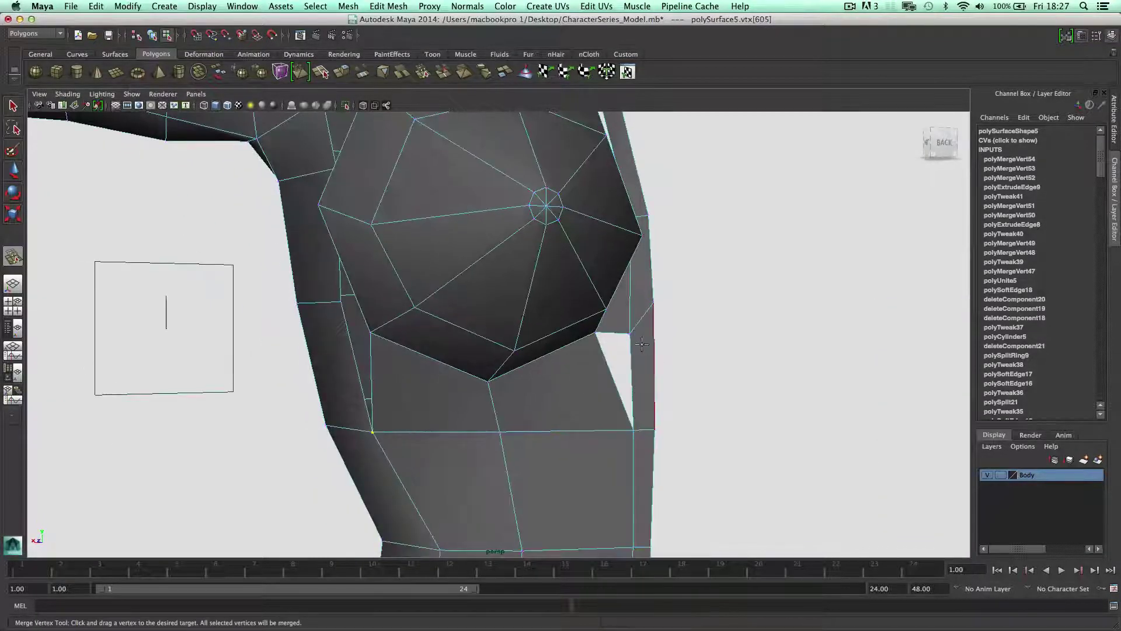
{"action": "key", "text": "w"}
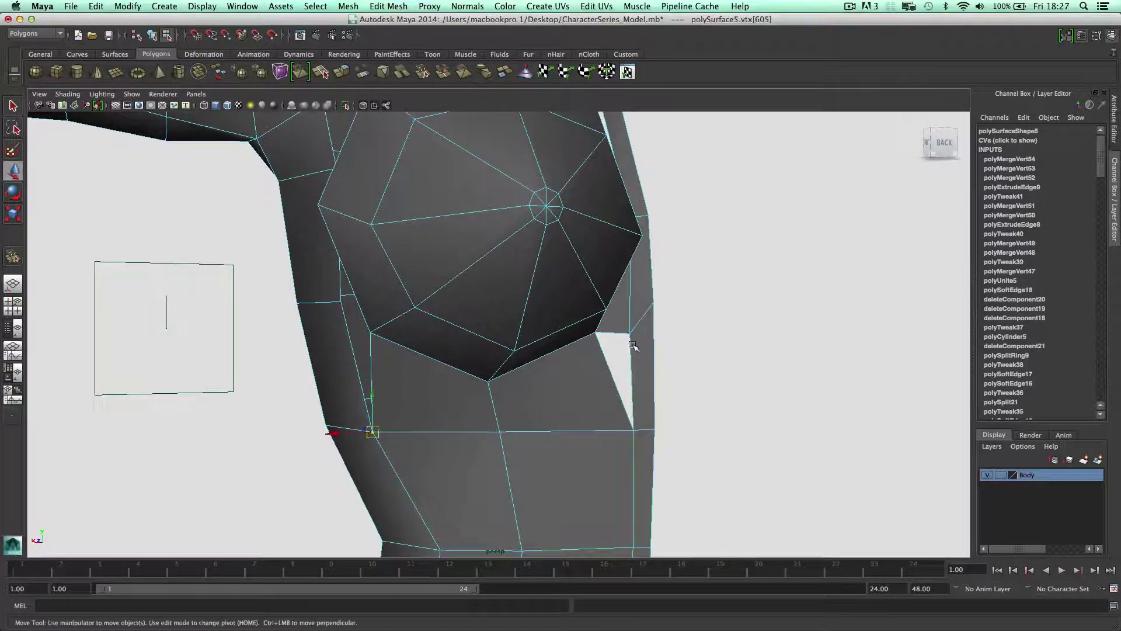
{"action": "left_click", "coordinate": [631, 348]}
{"action": "right_click_drag", "start_coordinate": [624, 341], "coordinate": [615, 461], "text": "shift"}
Extrude the breast's two outer side border edges by about 0.11 toward the torso's side
{"action": "mouse_move", "coordinate": [562, 394]}
{"action": "left_mouse_down", "text": "alt"}
{"action": "mouse_move", "coordinate": [476, 358]}
{"action": "mouse_move", "coordinate": [570, 370]}
{"action": "mouse_move", "coordinate": [509, 342]}
{"action": "mouse_move", "coordinate": [519, 330]}
{"action": "left_mouse_up", "text": "alt"}
{"action": "right_click_drag", "start_coordinate": [499, 315], "coordinate": [486, 294]}
{"action": "left_click", "coordinate": [479, 292]}
{"action": "left_click_drag", "start_coordinate": [479, 292], "coordinate": [503, 244], "text": "alt"}
{"action": "left_click", "coordinate": [487, 228], "text": "shift"}
{"action": "right_click_drag", "start_coordinate": [493, 218], "coordinate": [491, 234], "text": "shift"}
{"action": "left_click_drag", "start_coordinate": [503, 312], "coordinate": [457, 327], "text": "alt"}
{"action": "right_click_drag", "start_coordinate": [489, 372], "coordinate": [483, 363]}
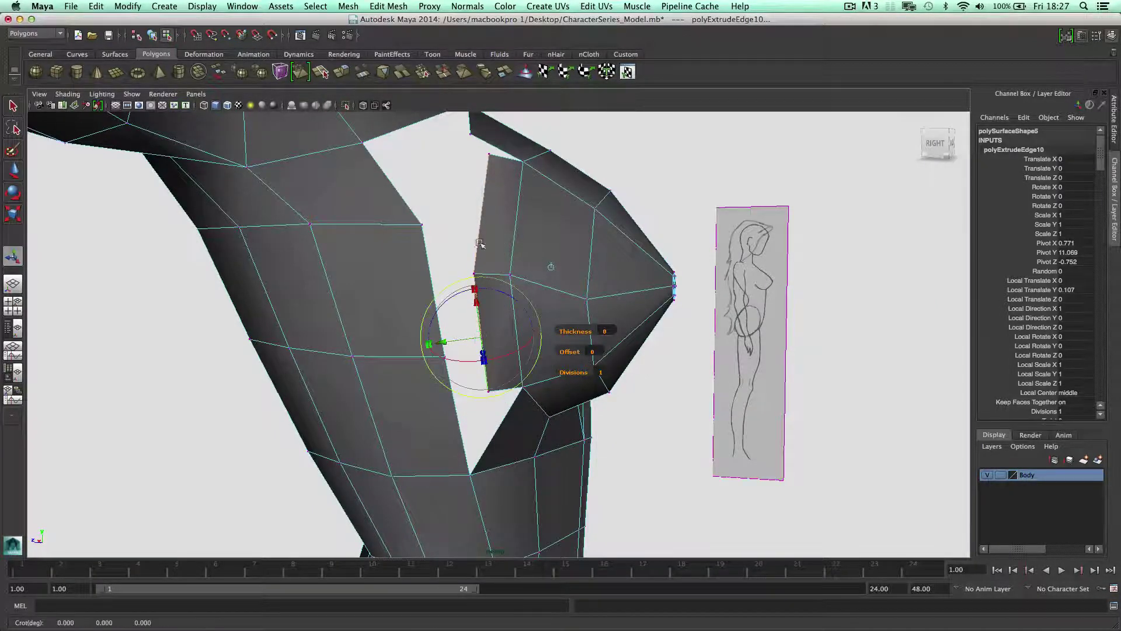
Merge the extruded side strip's upper corner vertex to the neighbouring breast border vertex above it
{"action": "mouse_move", "coordinate": [474, 245]}
{"action": "left_mouse_down", "text": "alt"}
{"action": "mouse_move", "coordinate": [471, 172]}
{"action": "mouse_move", "coordinate": [468, 184]}
{"action": "left_mouse_up", "text": "alt"}
{"action": "left_click", "coordinate": [445, 200]}
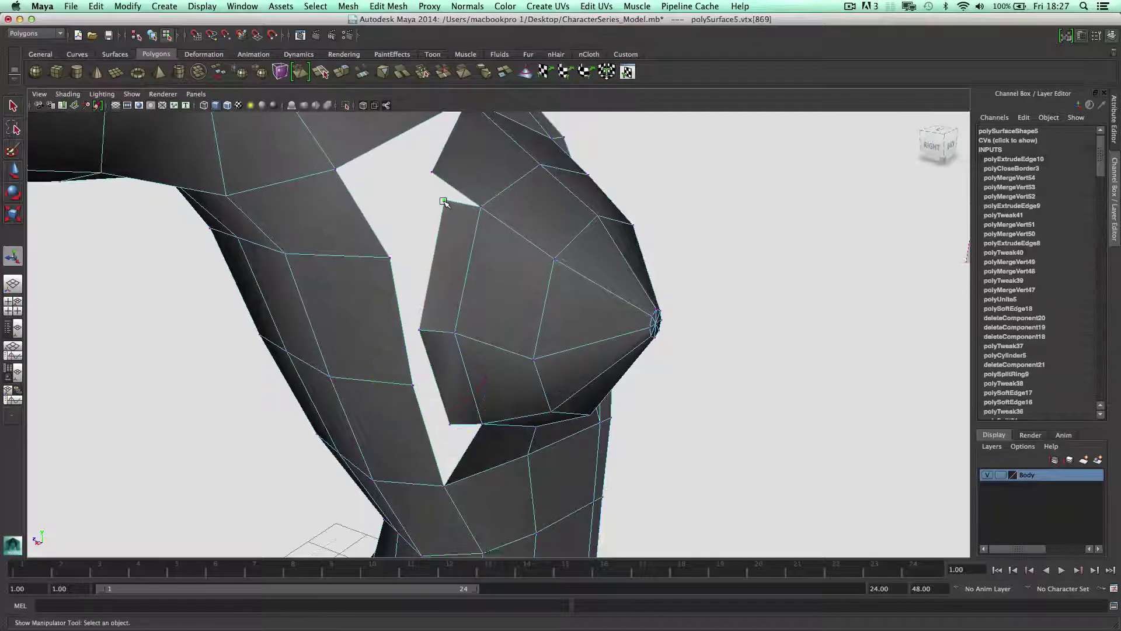
{"action": "mouse_move", "coordinate": [443, 204]}
{"action": "right_mouse_down", "text": "shift"}
{"action": "mouse_move", "coordinate": [443, 178]}
{"action": "mouse_move", "coordinate": [443, 196]}
{"action": "right_mouse_up", "text": "shift"}
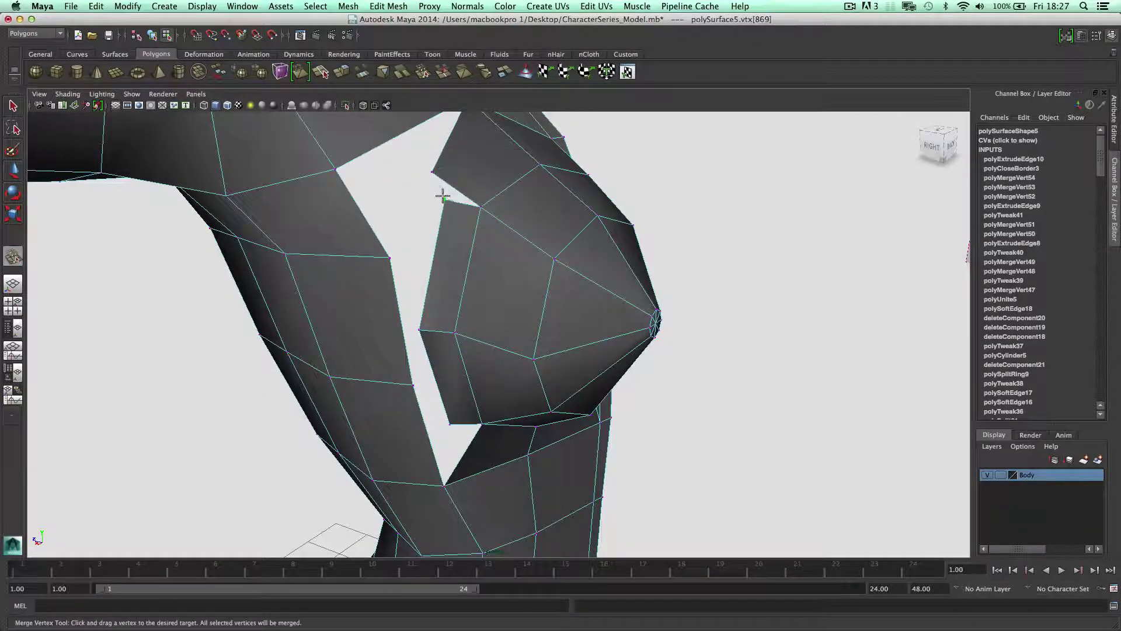
{"action": "left_click_drag", "start_coordinate": [437, 177], "coordinate": [435, 175]}
{"action": "scroll", "coordinate": [467, 184], "scroll_direction": "down", "scroll_amount": 1}
{"action": "middle_click_drag", "start_coordinate": [471, 185], "coordinate": [515, 112], "text": "alt"}
{"action": "scroll", "coordinate": [505, 170], "scroll_direction": "down", "scroll_amount": 1}
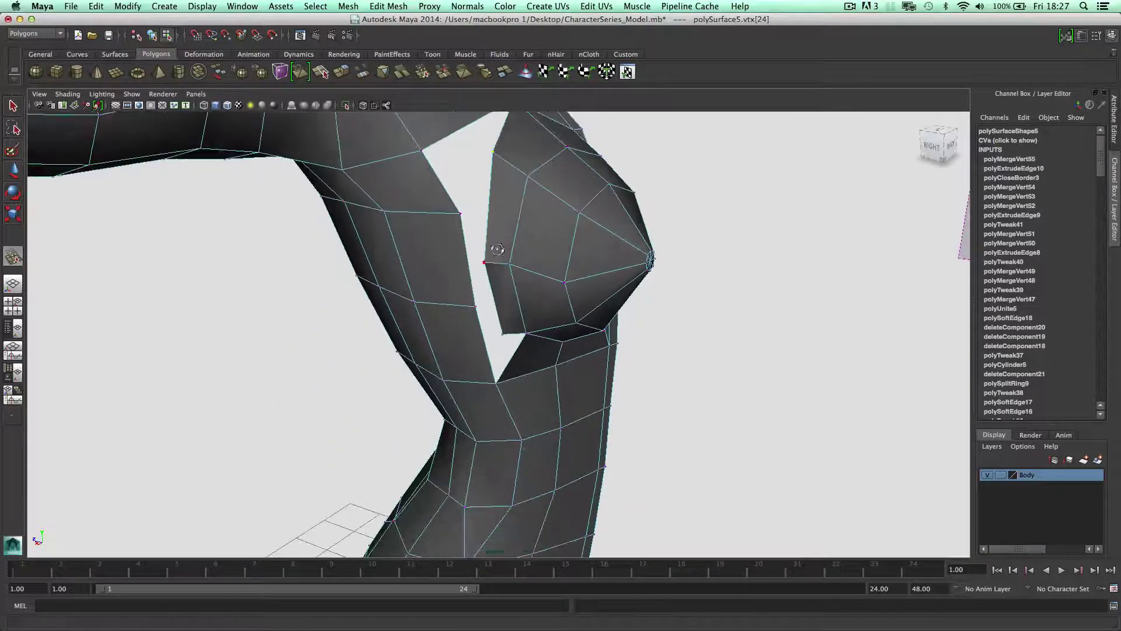
Slide the torso's side edges below the armpit downward to line up with the side strip's middle vertex
{"action": "left_click_drag", "start_coordinate": [492, 252], "coordinate": [433, 192], "text": "alt"}
{"action": "right_click_drag", "start_coordinate": [433, 192], "coordinate": [434, 184]}
{"action": "key", "text": "w"}
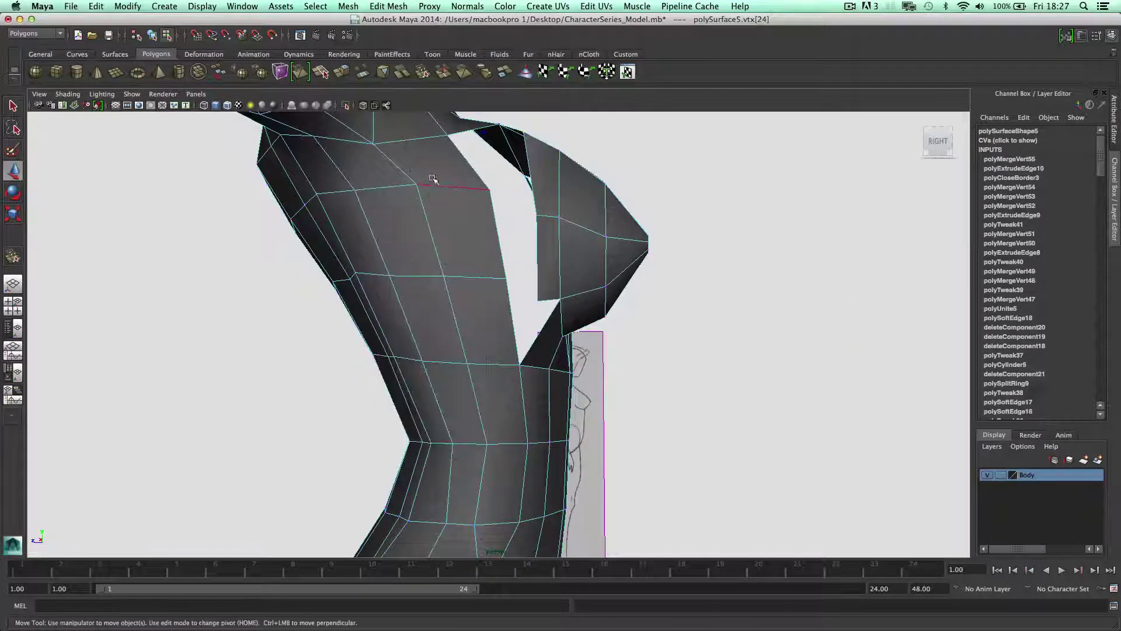
{"action": "left_click_drag", "start_coordinate": [434, 185], "coordinate": [435, 188], "text": "alt"}
{"action": "right_click_drag", "start_coordinate": [435, 189], "coordinate": [432, 268], "text": "shift"}
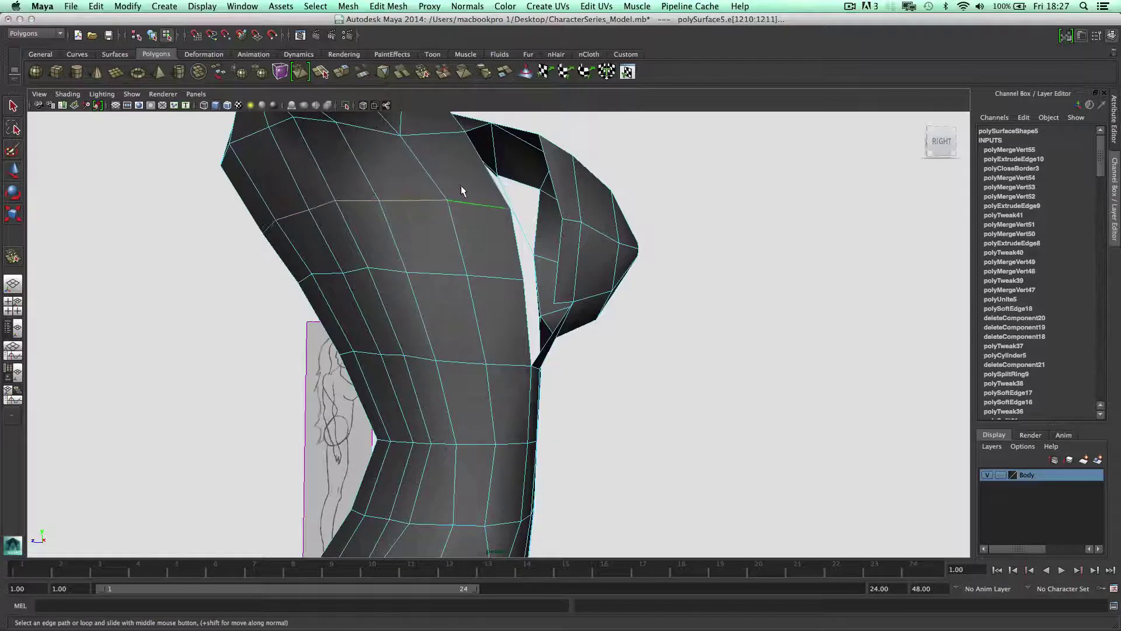
{"action": "left_click", "coordinate": [465, 194]}
{"action": "left_click_drag", "start_coordinate": [465, 195], "coordinate": [495, 232], "text": "alt"}
{"action": "key", "text": "w"}
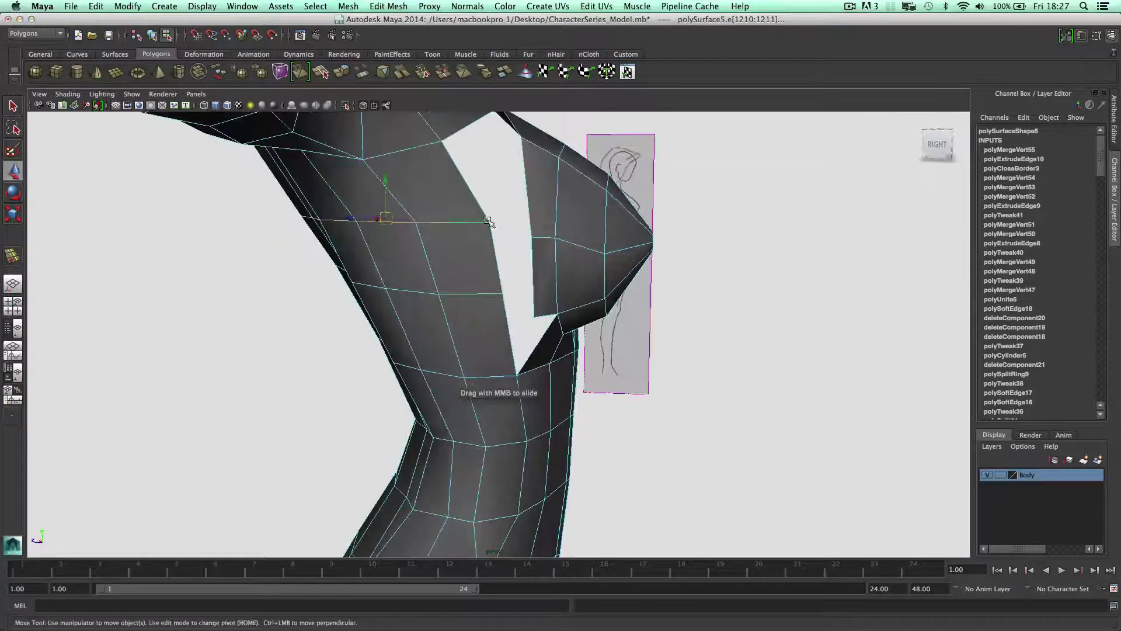
Merge the side strip's middle and lower vertices to the adjacent vertices on the torso's side opening
{"action": "left_click", "coordinate": [488, 221]}
{"action": "left_click", "coordinate": [529, 236]}
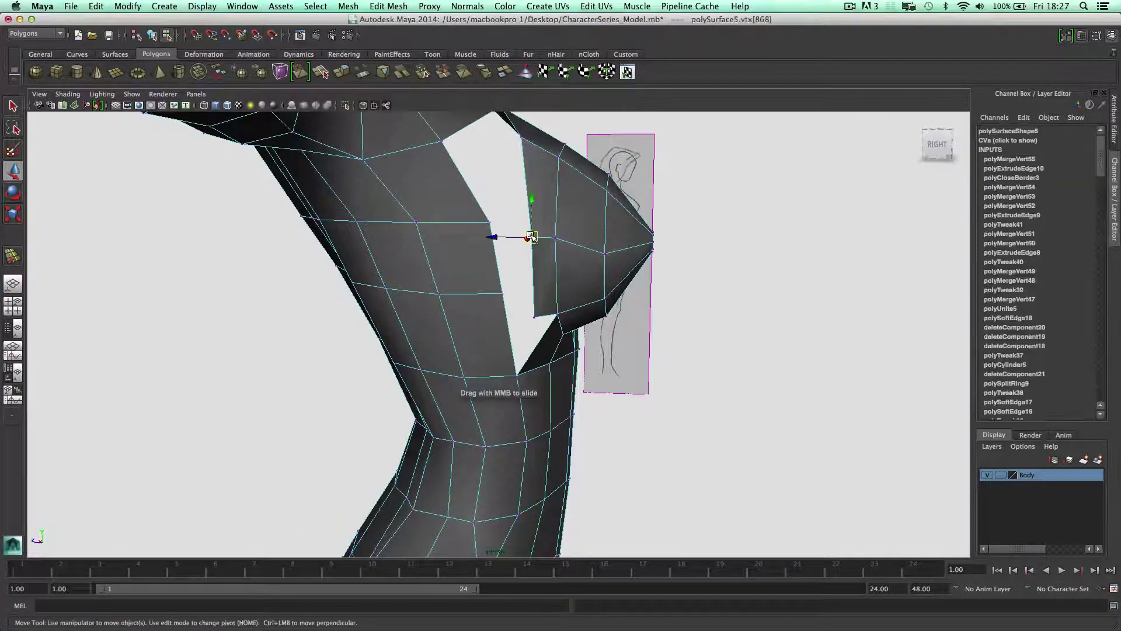
{"action": "right_click_drag", "start_coordinate": [529, 236], "coordinate": [529, 228], "text": "shift"}
{"action": "left_click_drag", "start_coordinate": [531, 237], "coordinate": [489, 222]}
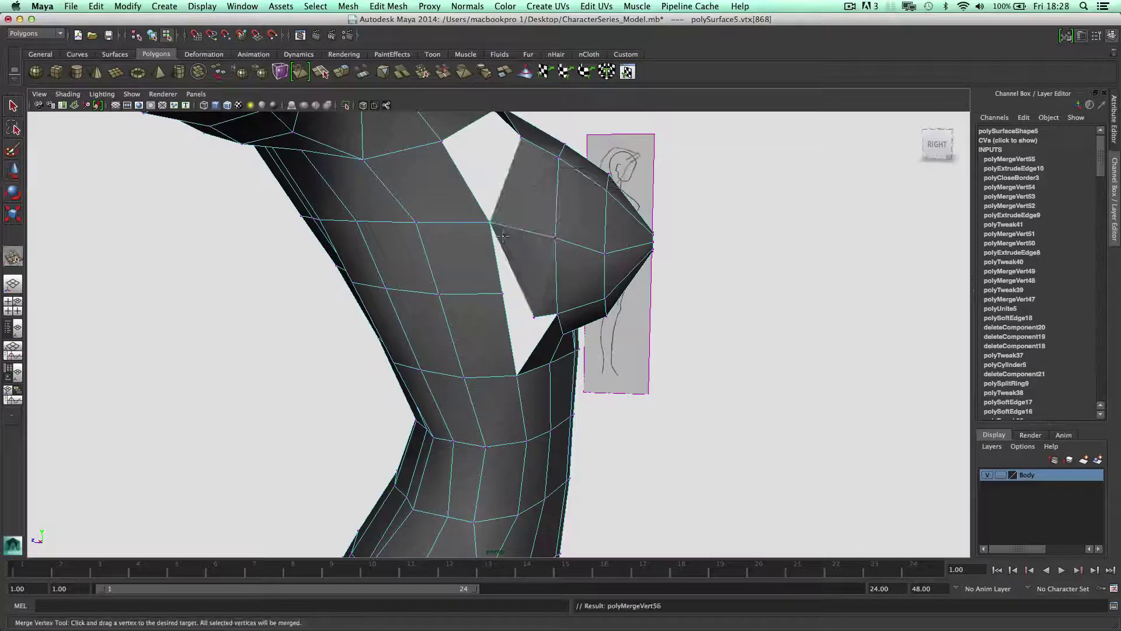
{"action": "left_click_drag", "start_coordinate": [512, 302], "coordinate": [484, 265]}
{"action": "key", "text": "w"}
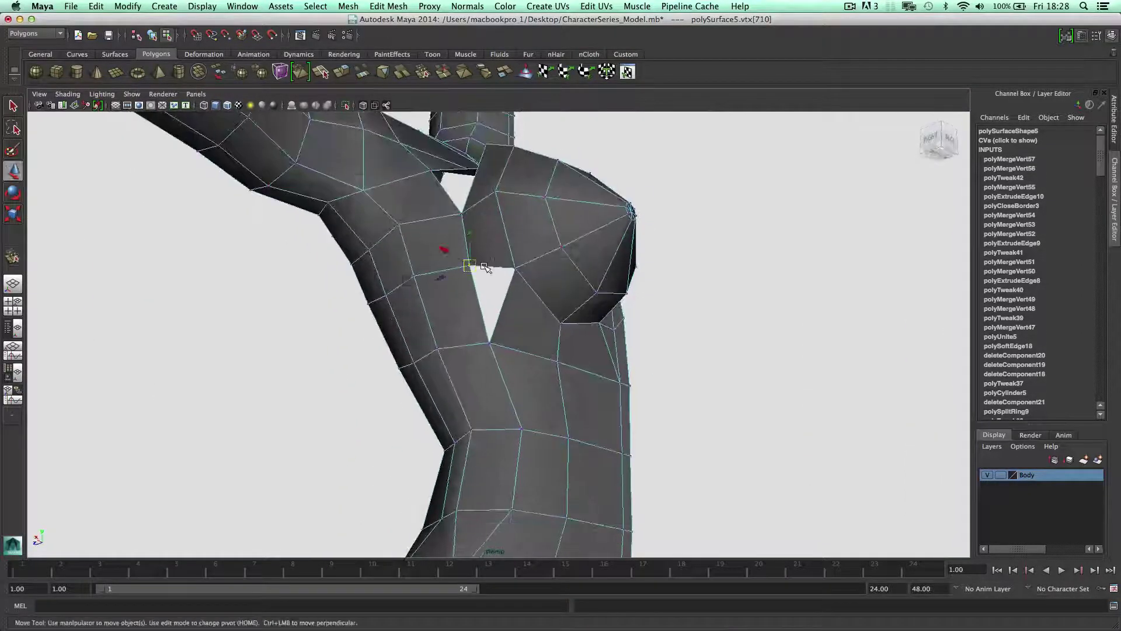
Fill the remaining holes below and above the side strip between the breast and the torso
{"action": "right_click_drag", "start_coordinate": [488, 264], "coordinate": [495, 364]}
{"action": "left_click", "coordinate": [489, 265]}
{"action": "left_click_drag", "start_coordinate": [496, 295], "coordinate": [519, 184], "text": "alt"}
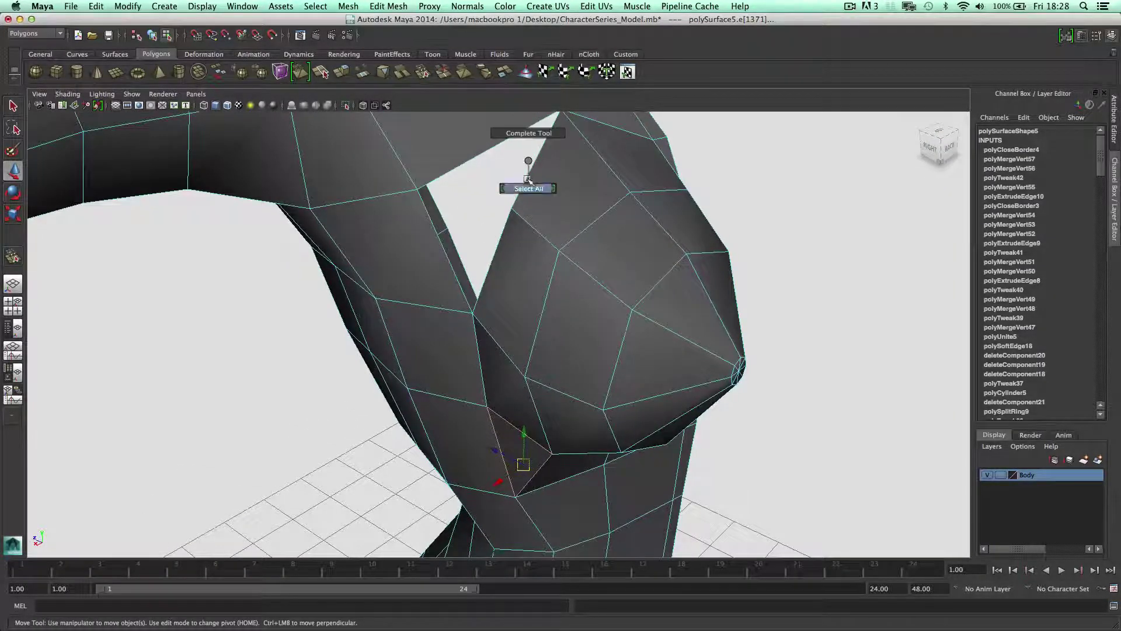
{"action": "left_click_drag", "start_coordinate": [528, 143], "coordinate": [537, 200], "text": "alt"}
{"action": "right_click_drag", "start_coordinate": [536, 191], "coordinate": [530, 311], "text": "shift"}
{"action": "left_click", "coordinate": [528, 190]}
Fill the last hole at the breast's upper inner side beside the torso's centre strip
{"action": "left_click_drag", "start_coordinate": [533, 308], "coordinate": [522, 240], "text": "alt"}
{"action": "right_click_drag", "start_coordinate": [534, 227], "coordinate": [526, 225], "text": "alt"}
{"action": "middle_click_drag", "start_coordinate": [526, 225], "coordinate": [557, 273], "text": "alt"}
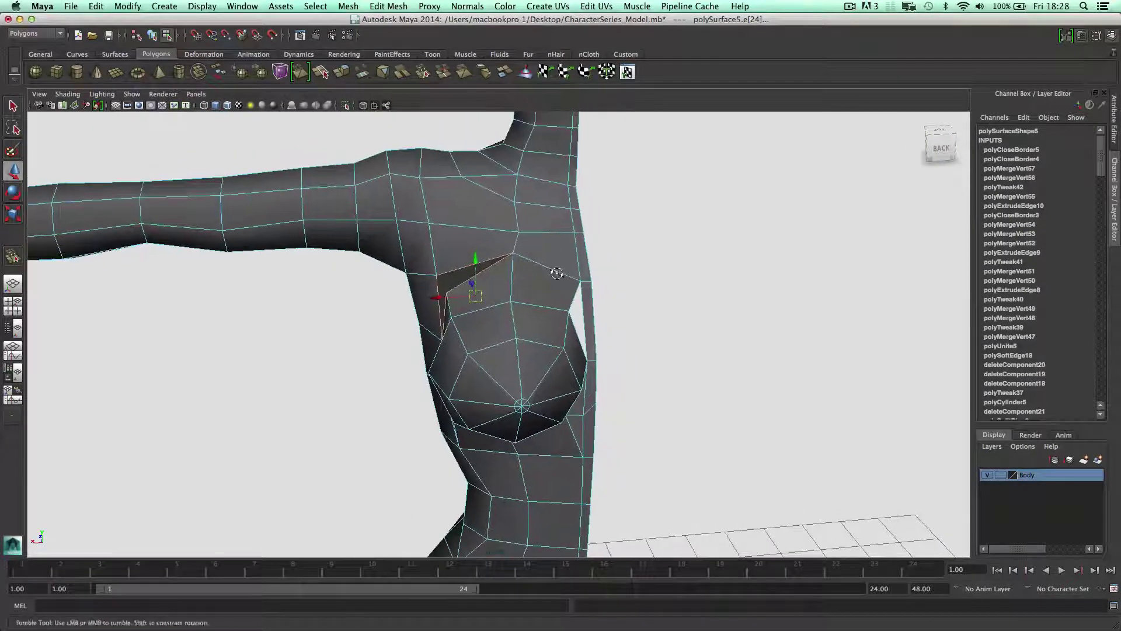
{"action": "left_click_drag", "start_coordinate": [557, 273], "coordinate": [520, 273], "text": "alt"}
{"action": "right_click_drag", "start_coordinate": [520, 272], "coordinate": [556, 390], "text": "alt"}
{"action": "left_click_drag", "start_coordinate": [555, 390], "coordinate": [531, 280], "text": "alt"}
Split the filled face near the armpit with an edge from the breast's upper outer vertex to the torso vertex
{"action": "left_click", "coordinate": [322, 73]}
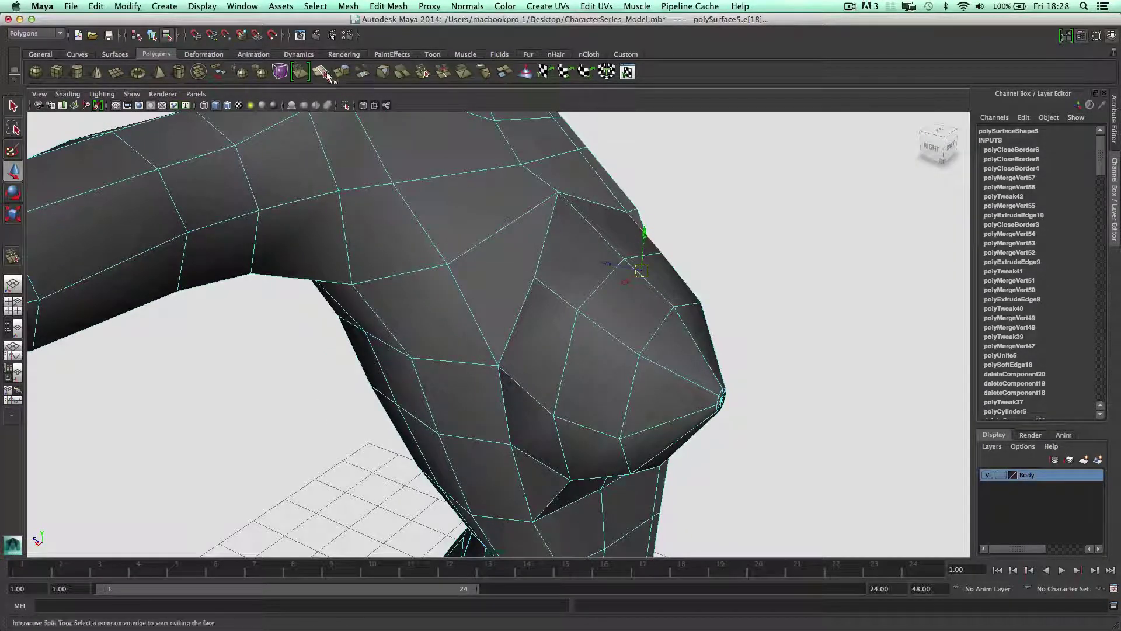
{"action": "left_click", "coordinate": [540, 281]}
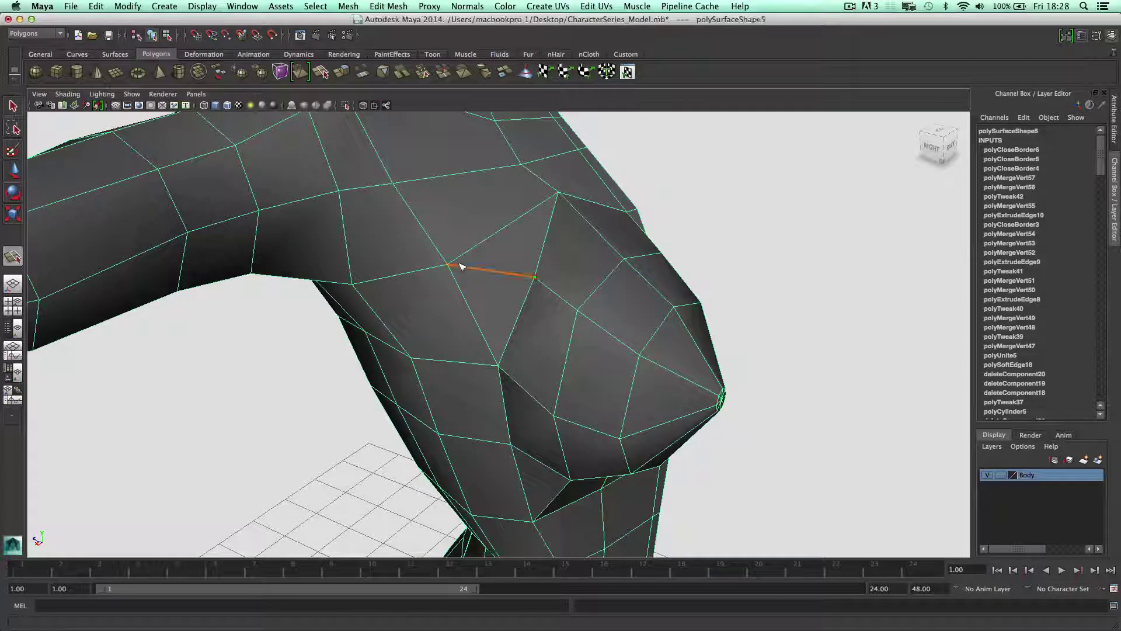
{"action": "key", "text": "Return"}
Split the face under the breast from its bottom vertex to the lower outer corner on the torso
{"action": "left_click_drag", "start_coordinate": [626, 303], "coordinate": [491, 270], "text": "alt"}
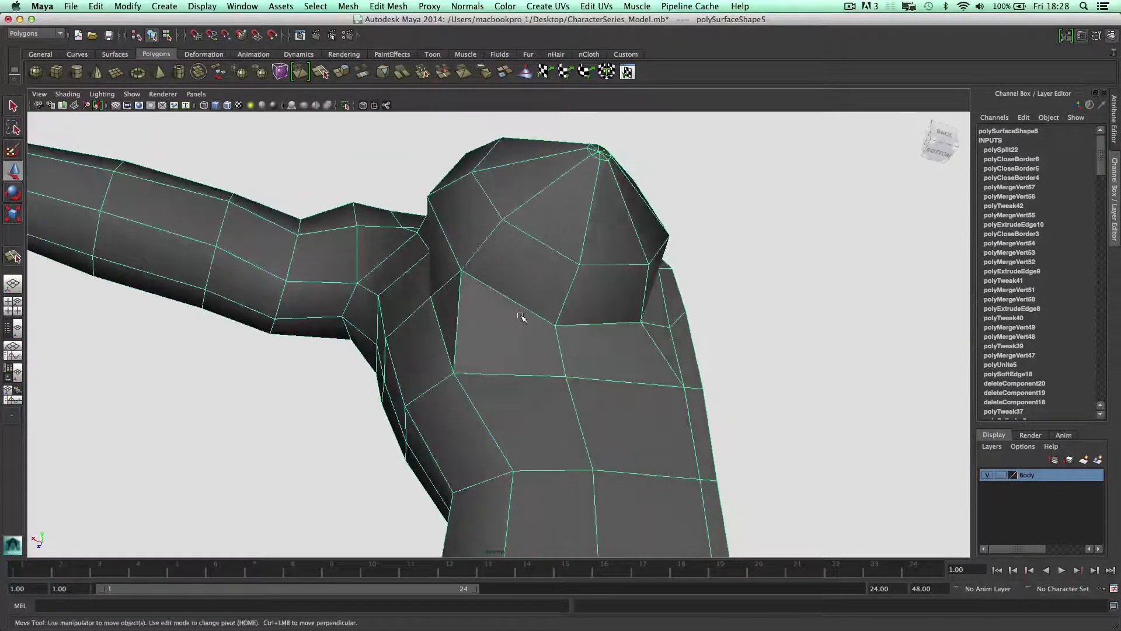
{"action": "key", "text": "y"}
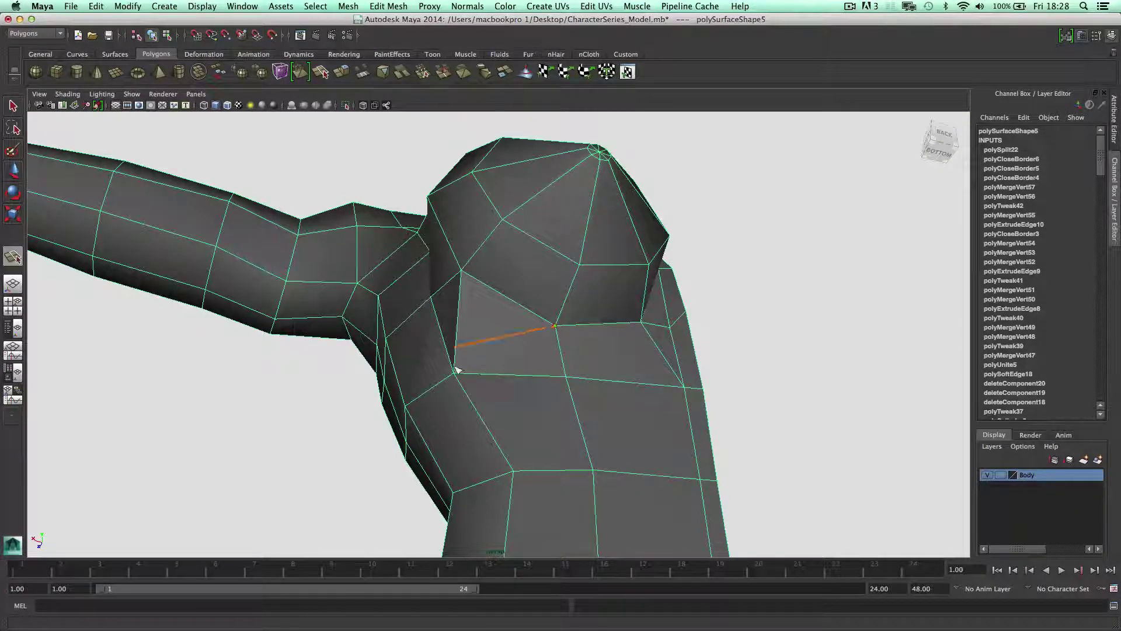
{"action": "key", "text": "Return"}
Compare the attached breast with the side and front sketches, and inspect the shaded torso from several angles
{"action": "left_click_drag", "start_coordinate": [583, 324], "coordinate": [525, 281], "text": "alt"}
{"action": "key", "text": "space"}
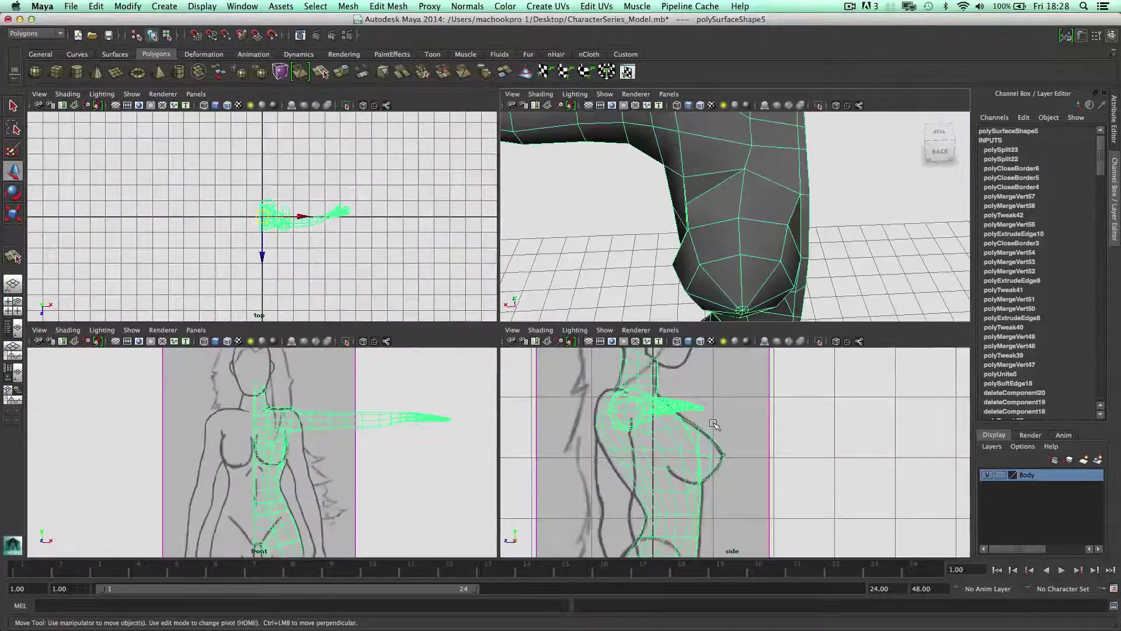
{"action": "key", "text": "space"}
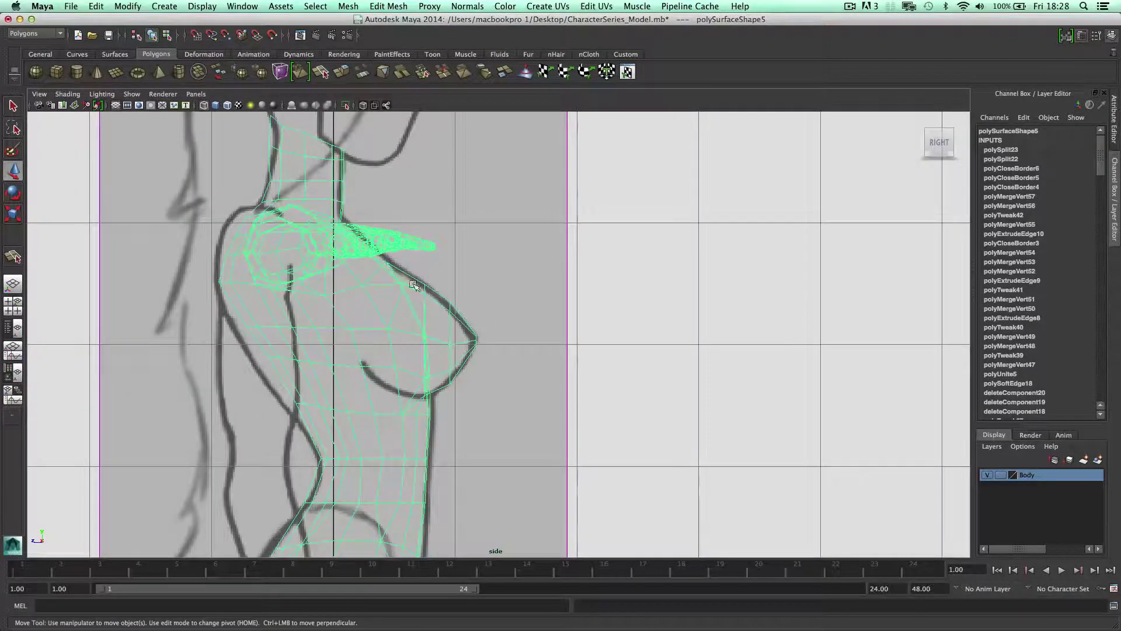
{"action": "key", "text": "space"}
{"action": "key", "text": "space"}
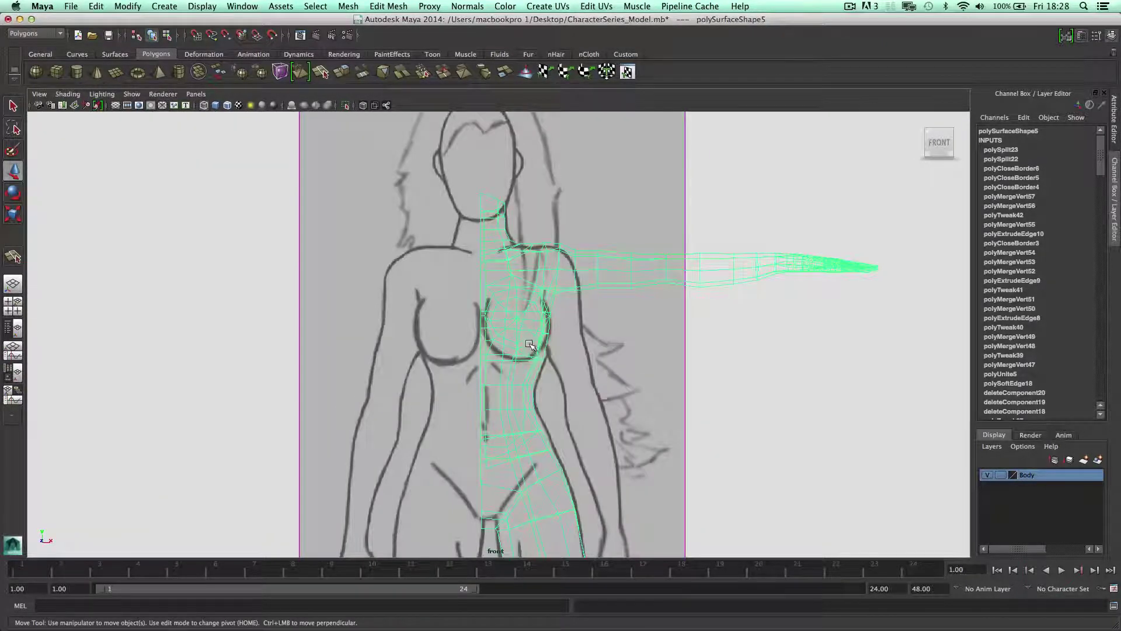
{"action": "scroll", "coordinate": [542, 353], "scroll_direction": "up", "scroll_amount": 5}
{"action": "key", "text": "space"}
{"action": "key", "text": "space"}
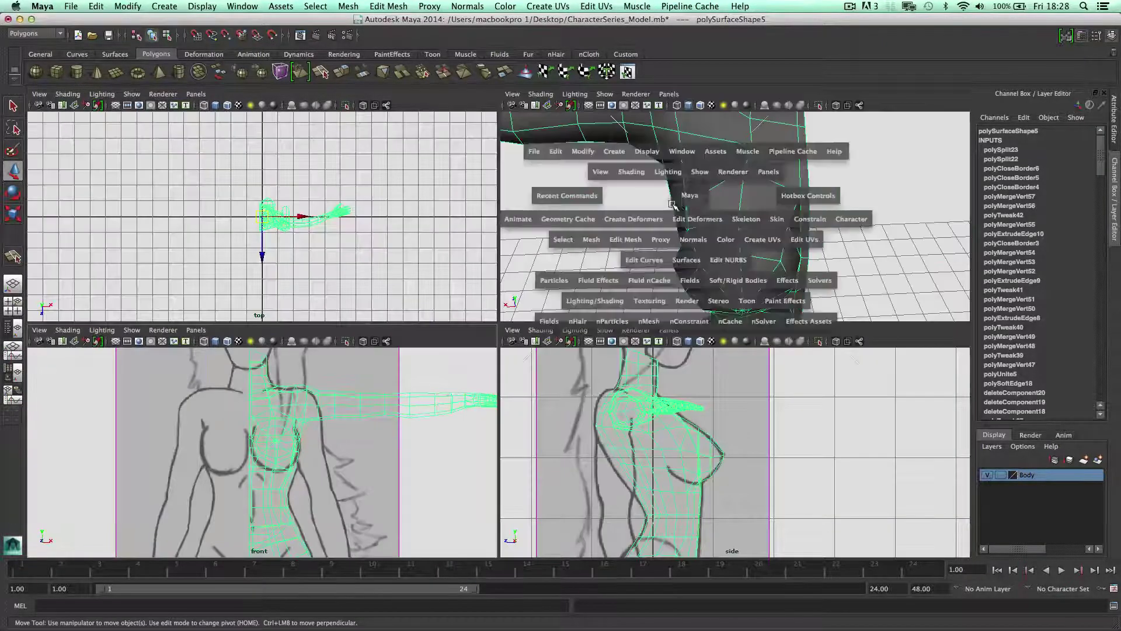
{"action": "left_click_drag", "start_coordinate": [646, 225], "coordinate": [677, 234], "text": "alt"}
{"action": "right_click_drag", "start_coordinate": [584, 220], "coordinate": [631, 205]}
{"action": "left_click", "coordinate": [733, 223]}
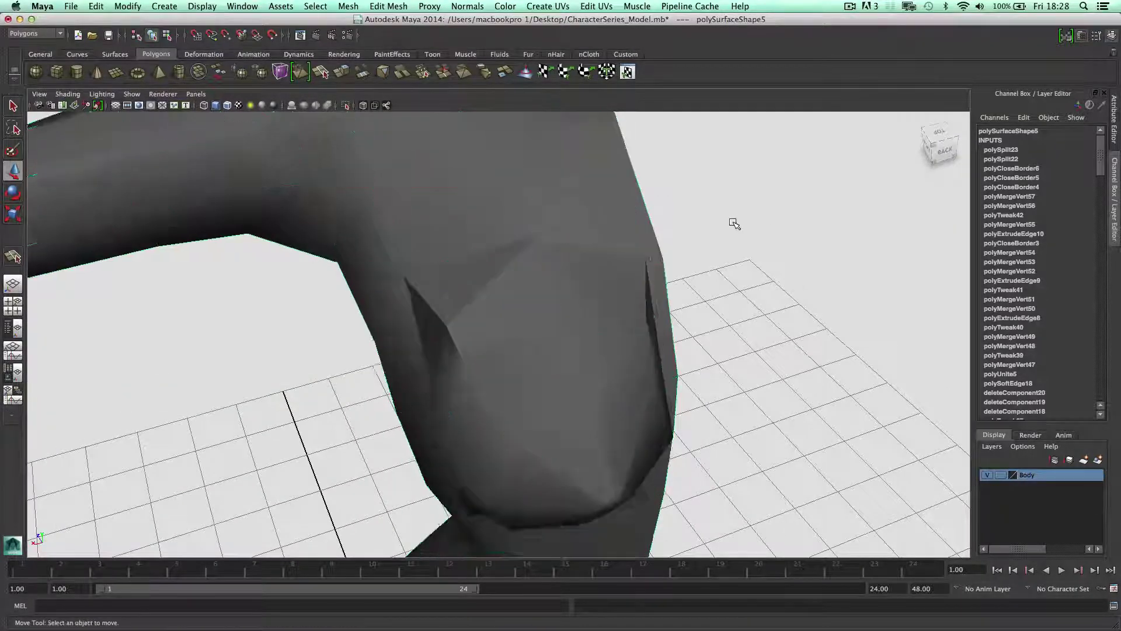
{"action": "left_click_drag", "start_coordinate": [734, 223], "coordinate": [548, 234], "text": "alt"}
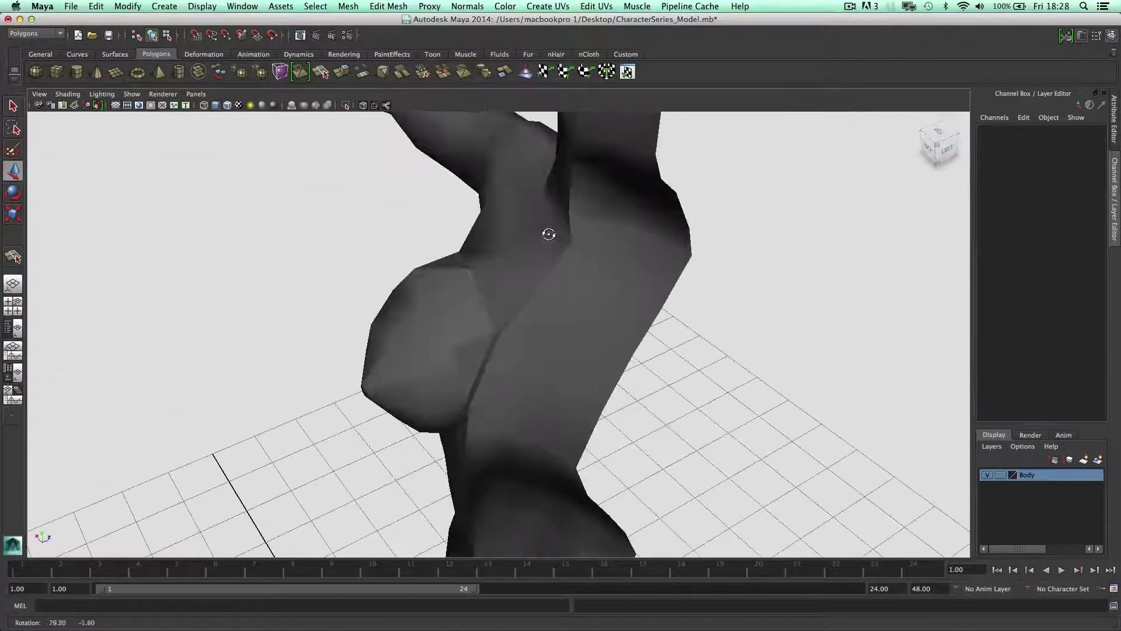
{"action": "left_click", "coordinate": [549, 234]}
{"action": "left_click_drag", "start_coordinate": [468, 283], "coordinate": [698, 281], "text": "alt"}
Select the breast's vertices and soften their edge normals
{"action": "right_click_drag", "start_coordinate": [533, 282], "coordinate": [489, 282]}
{"action": "left_click_drag", "start_coordinate": [489, 281], "coordinate": [552, 257], "text": "alt"}
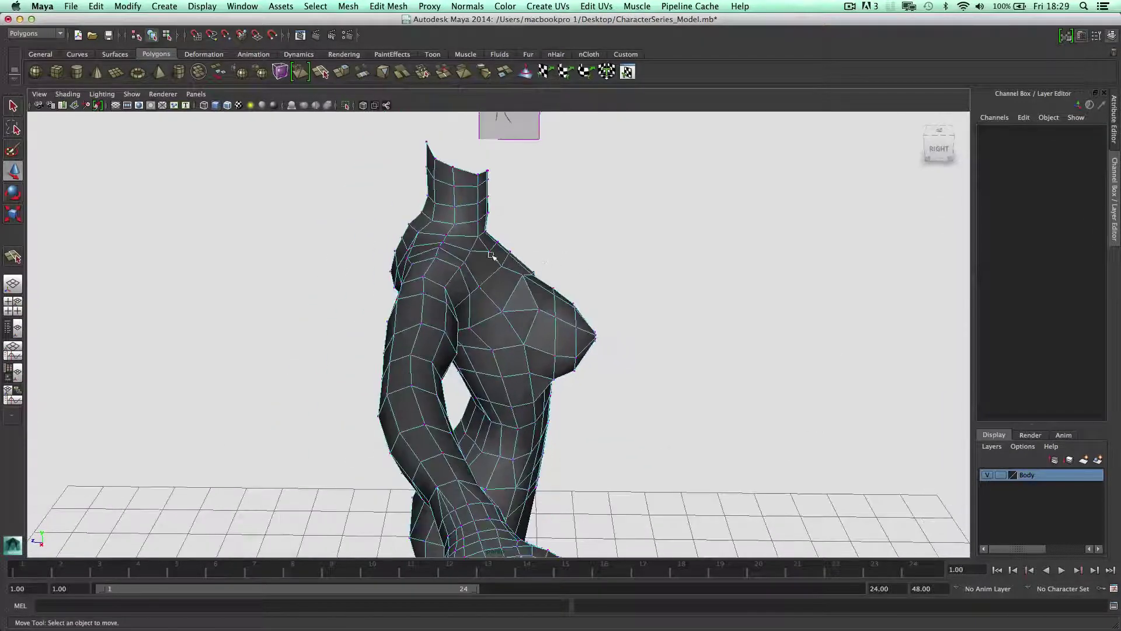
{"action": "left_click_drag", "start_coordinate": [616, 356], "coordinate": [615, 355]}
{"action": "left_click", "coordinate": [467, 6]}
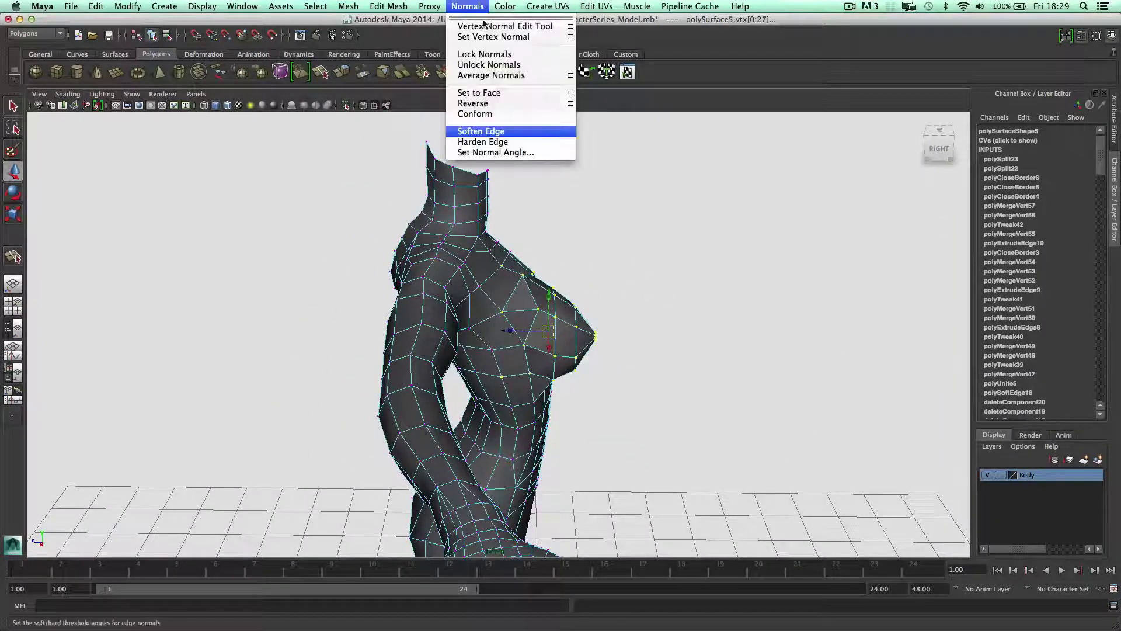
{"action": "left_click", "coordinate": [484, 132]}
{"action": "right_click_drag", "start_coordinate": [523, 277], "coordinate": [553, 266]}
{"action": "scroll", "coordinate": [580, 268], "scroll_direction": "up", "scroll_amount": 5}
{"action": "mouse_move", "coordinate": [581, 267]}
{"action": "left_mouse_down", "text": "alt"}
{"action": "mouse_move", "coordinate": [500, 280]}
{"action": "mouse_move", "coordinate": [505, 290]}
{"action": "mouse_move", "coordinate": [500, 263]}
{"action": "mouse_move", "coordinate": [465, 250]}
{"action": "mouse_move", "coordinate": [470, 274]}
{"action": "mouse_move", "coordinate": [608, 278]}
{"action": "mouse_move", "coordinate": [587, 260]}
{"action": "left_mouse_up", "text": "alt"}
{"action": "left_click", "coordinate": [505, 290]}
Move the breast's upper outer vertex back toward the armpit to even out the surrounding faces
{"action": "right_click_drag", "start_coordinate": [587, 261], "coordinate": [538, 253]}
{"action": "left_click", "coordinate": [573, 234]}
{"action": "left_click_drag", "start_coordinate": [633, 230], "coordinate": [575, 240], "text": "alt"}
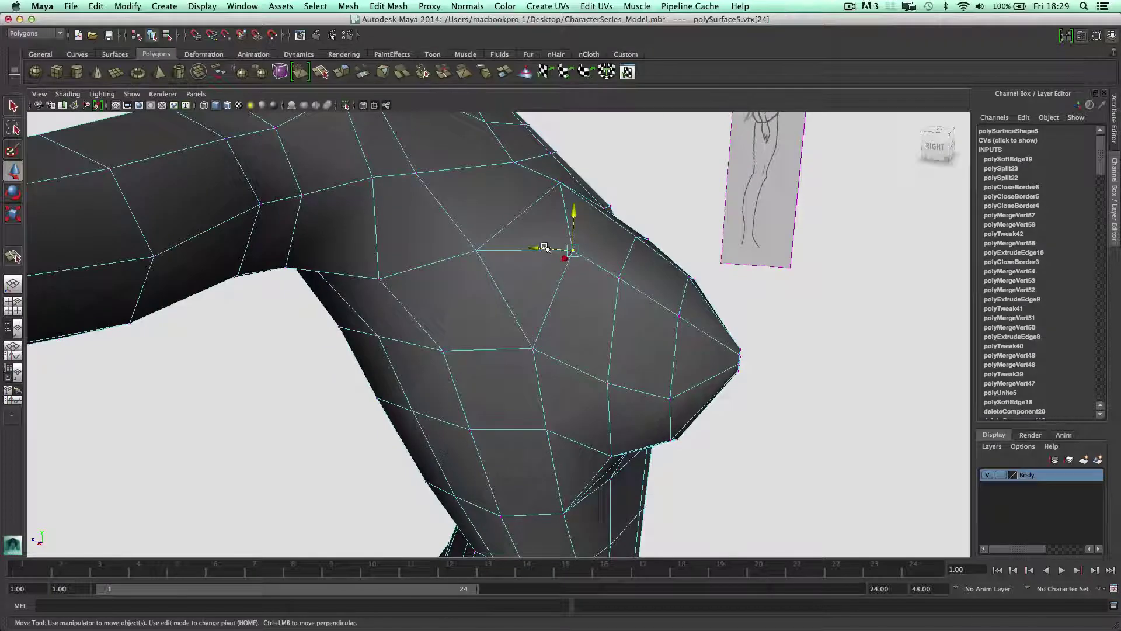
{"action": "scroll", "coordinate": [571, 251], "scroll_direction": "up", "scroll_amount": 2}
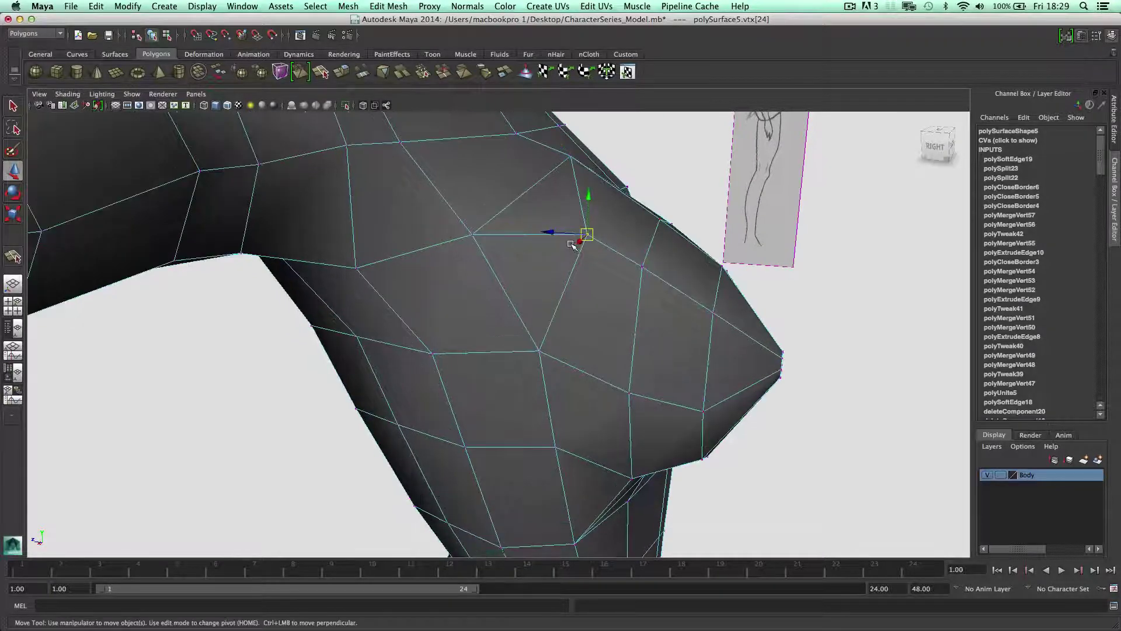
{"action": "left_click_drag", "start_coordinate": [584, 235], "coordinate": [542, 236]}
Move the next two vertices on the breast's outer side back toward the torso
{"action": "left_click", "coordinate": [641, 267]}
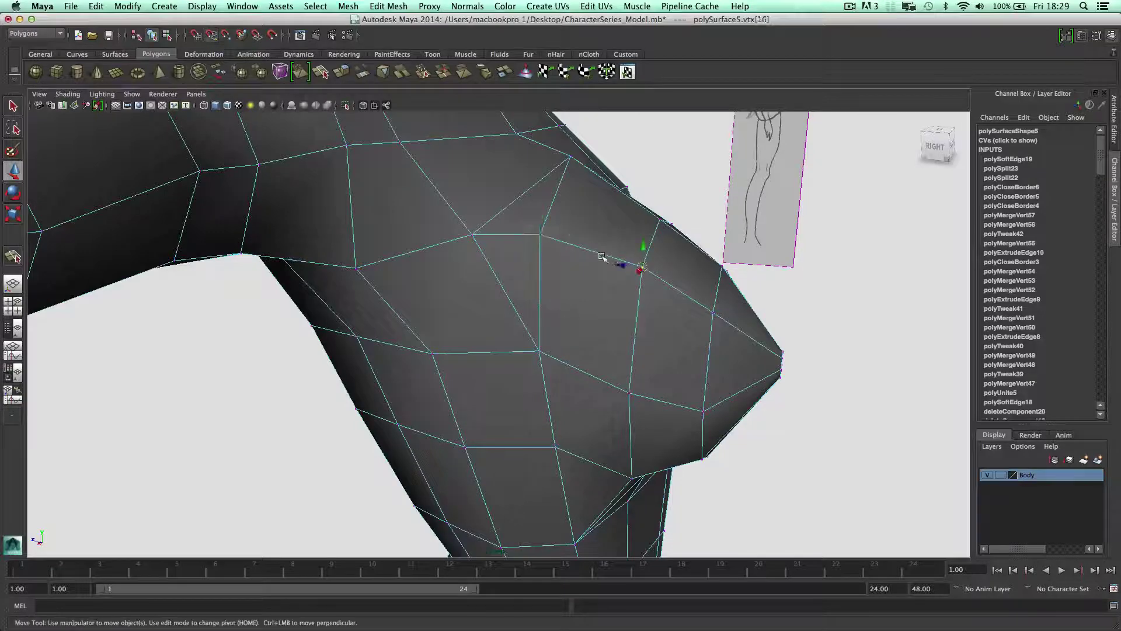
{"action": "left_click_drag", "start_coordinate": [602, 256], "coordinate": [594, 251], "text": "alt"}
{"action": "middle_click_drag", "start_coordinate": [580, 265], "coordinate": [572, 264]}
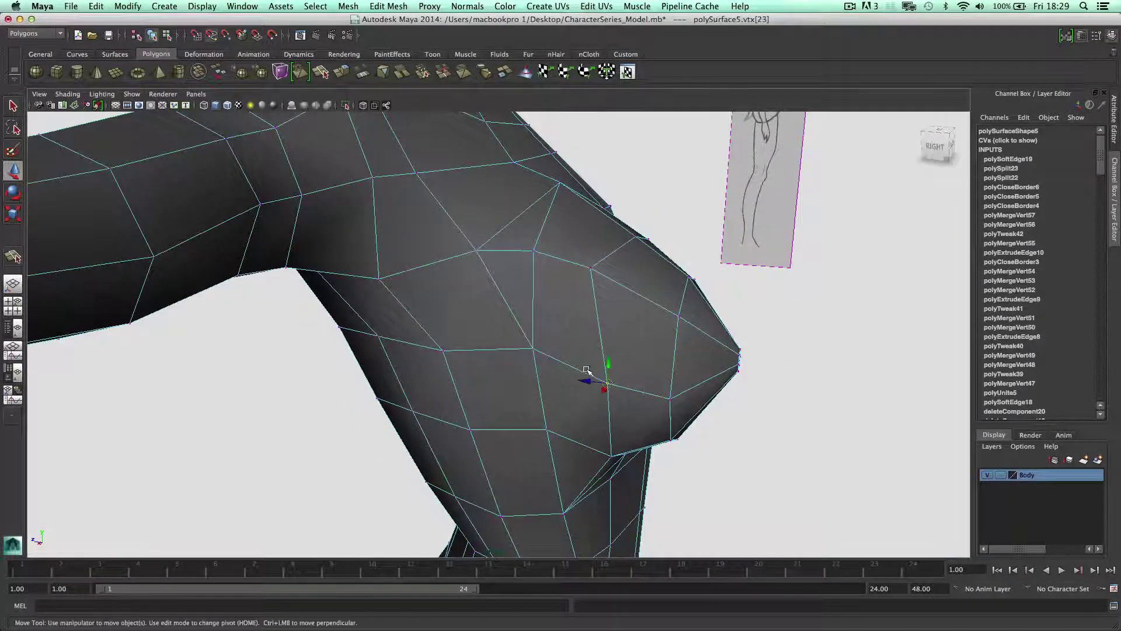
{"action": "middle_click_drag", "start_coordinate": [586, 371], "coordinate": [571, 366]}
Move the breast's lower outer vertex back toward the torso and raise the torso vertex below it toward the breast's underside
{"action": "left_click_drag", "start_coordinate": [606, 372], "coordinate": [598, 350], "text": "alt"}
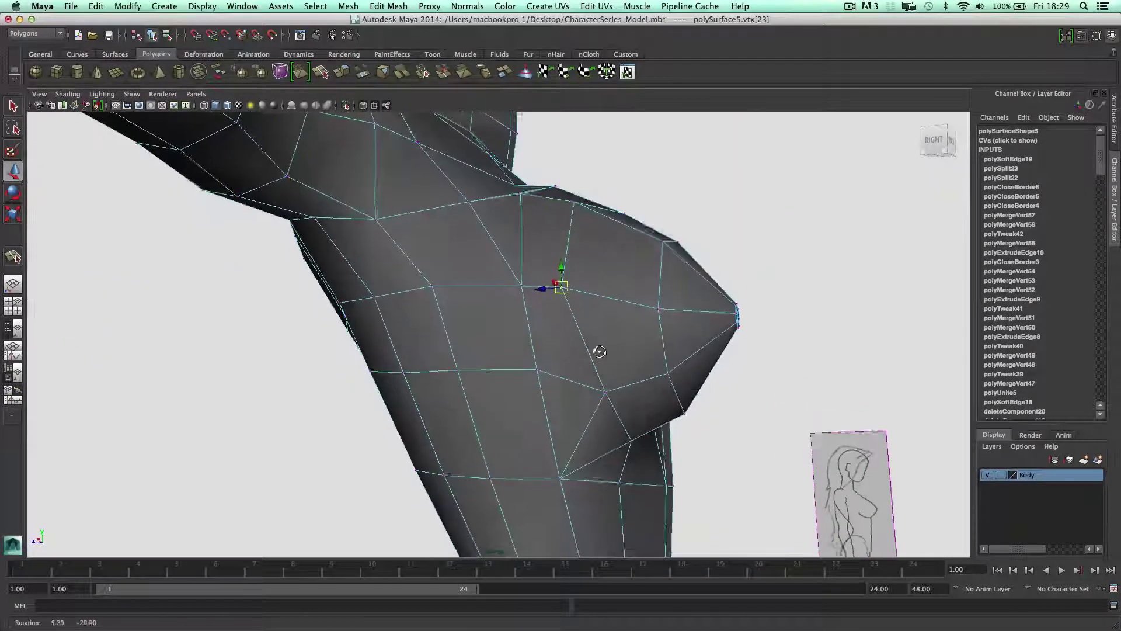
{"action": "middle_click_drag", "start_coordinate": [571, 387], "coordinate": [579, 384]}
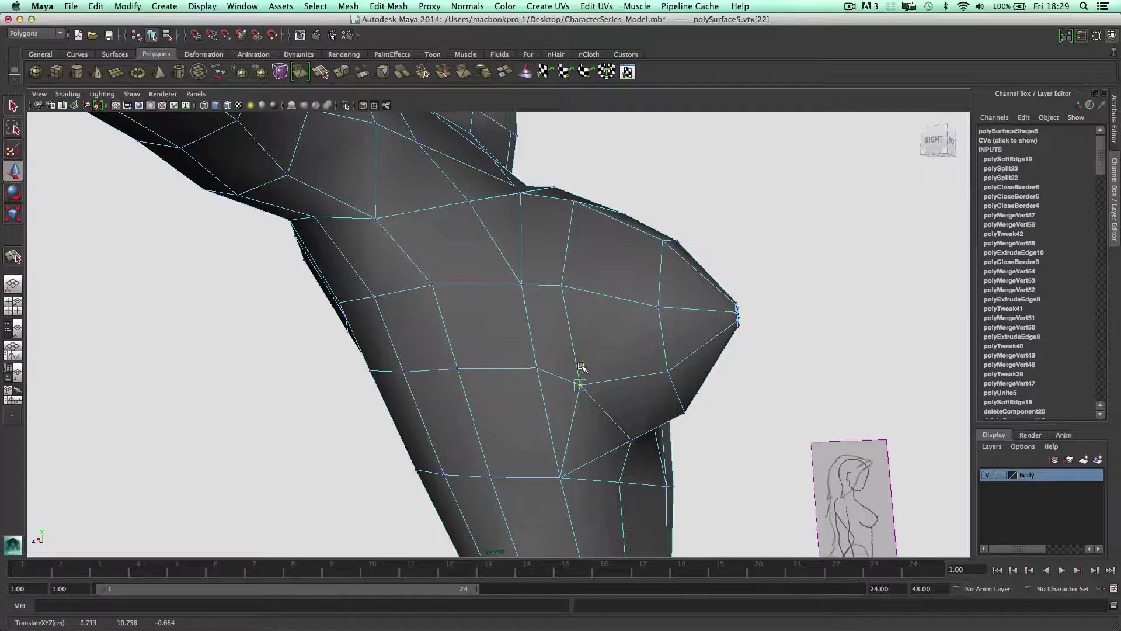
{"action": "left_click_drag", "start_coordinate": [581, 366], "coordinate": [602, 406], "text": "alt"}
{"action": "left_click", "coordinate": [576, 424]}
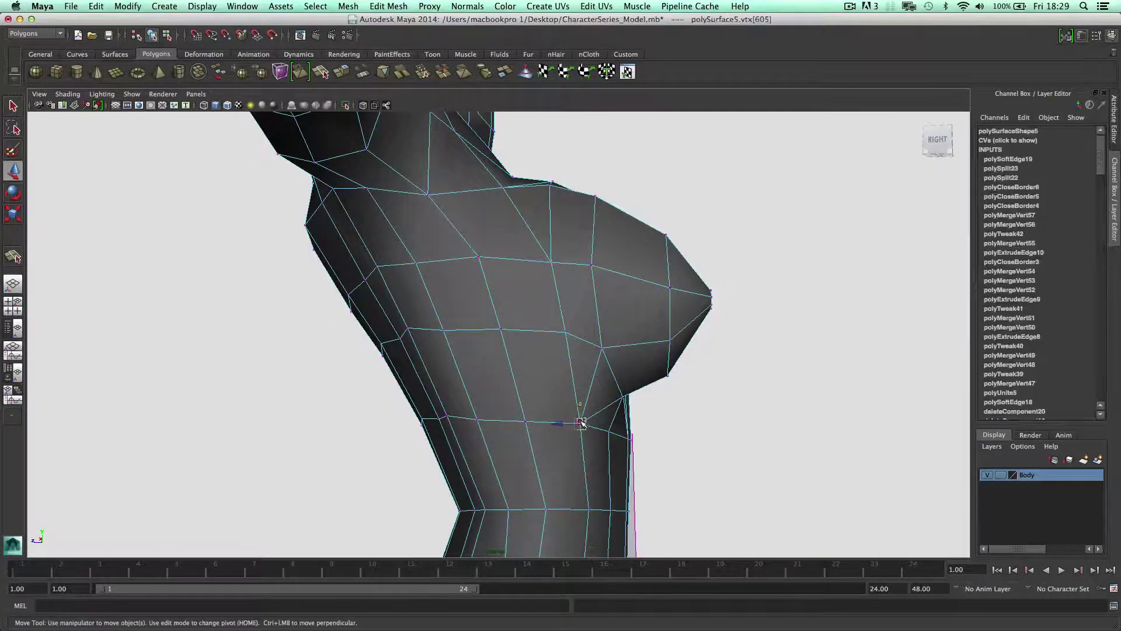
{"action": "middle_click_drag", "start_coordinate": [582, 420], "coordinate": [585, 387]}
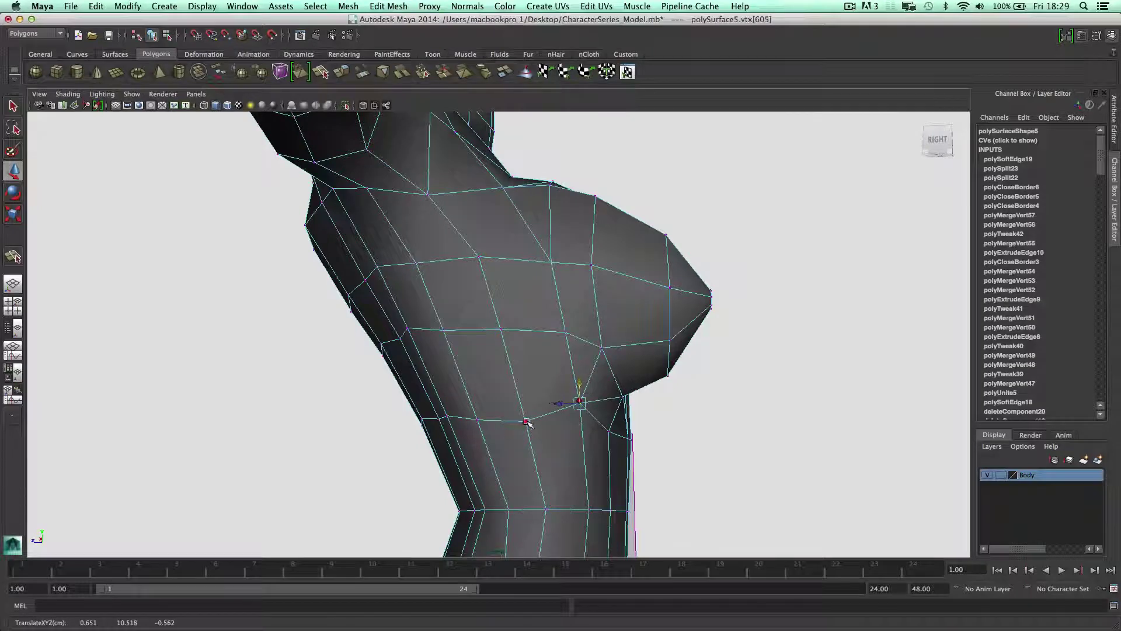
Raise the horizontal torso edge just below the breast, between the breast's centre and the body's midline
{"action": "left_click", "coordinate": [529, 400]}
{"action": "left_click", "coordinate": [525, 419]}
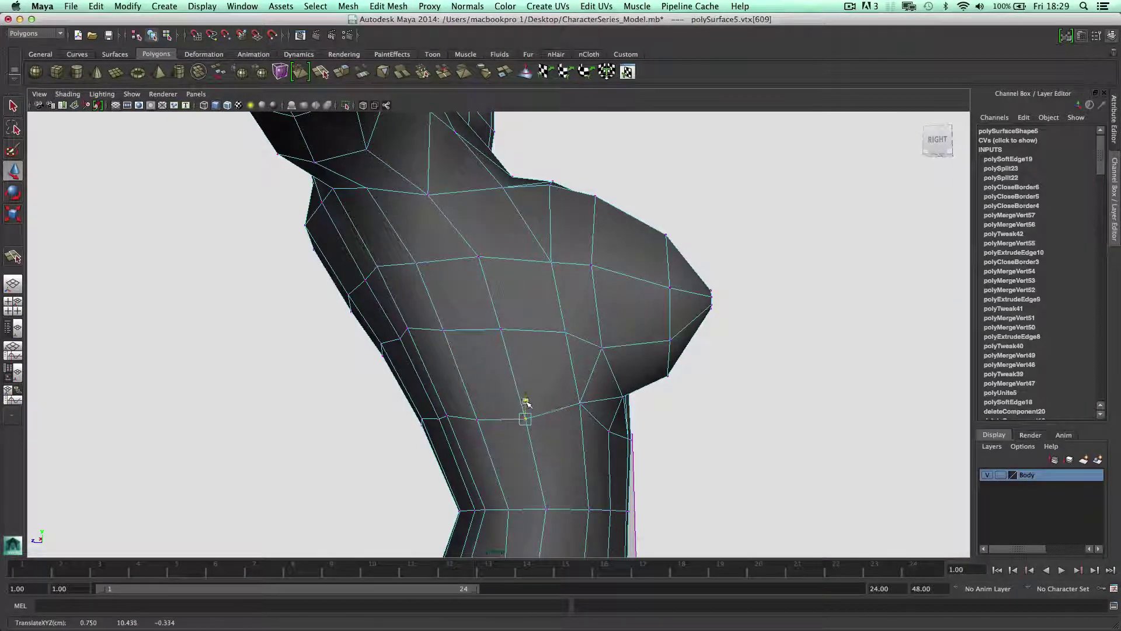
{"action": "left_click_drag", "start_coordinate": [586, 402], "coordinate": [507, 424], "text": "alt"}
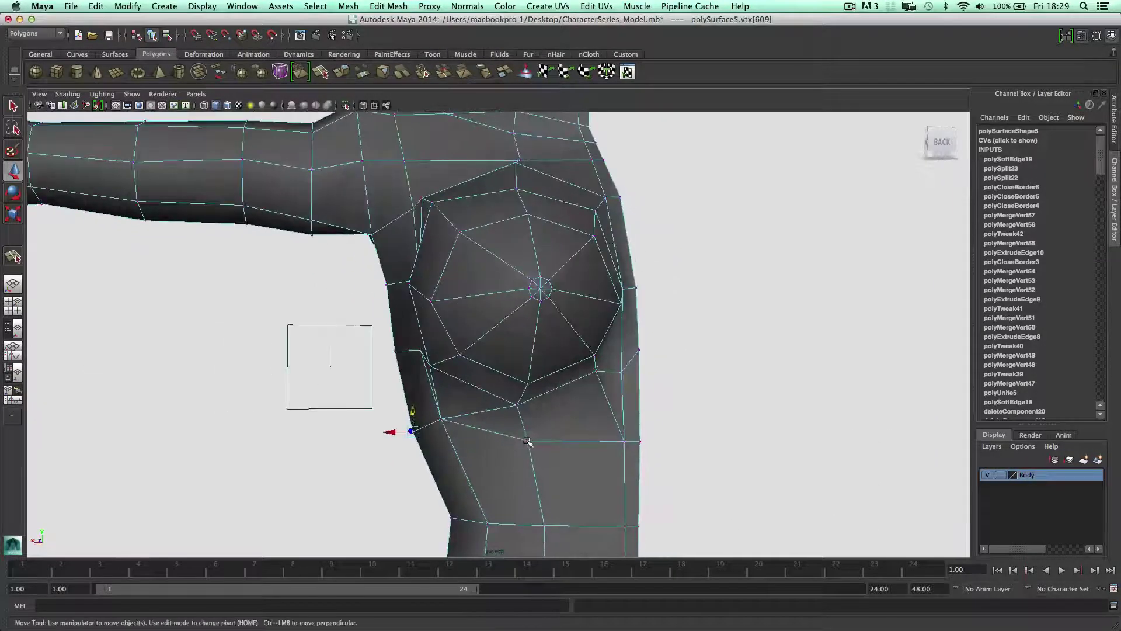
{"action": "right_click_drag", "start_coordinate": [530, 438], "coordinate": [537, 343]}
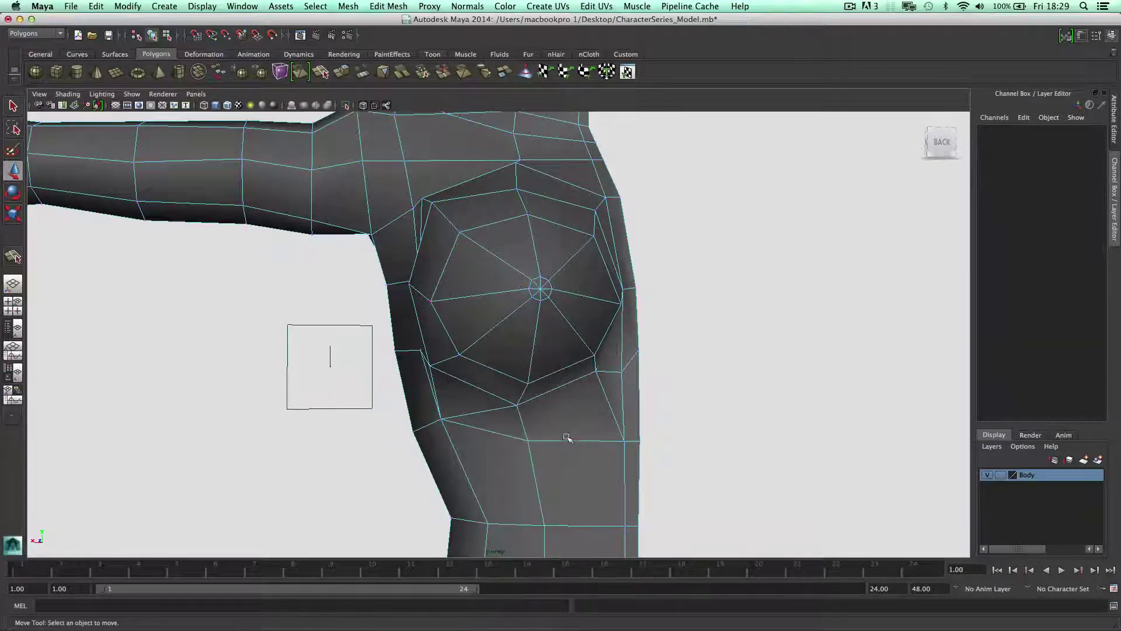
{"action": "left_click", "coordinate": [569, 439]}
{"action": "left_click_drag", "start_coordinate": [574, 421], "coordinate": [577, 406]}
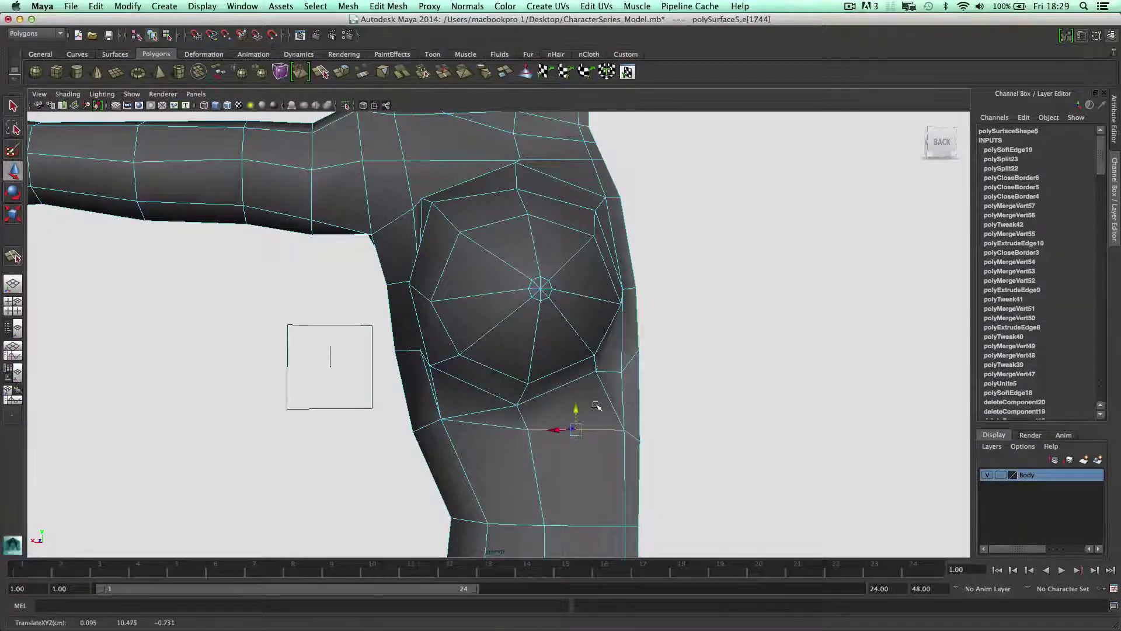
Raise the midline vertex below the breast and lower the midline vertex above it, levelling both with the neighbouring vertices
{"action": "right_click_drag", "start_coordinate": [630, 431], "coordinate": [584, 363]}
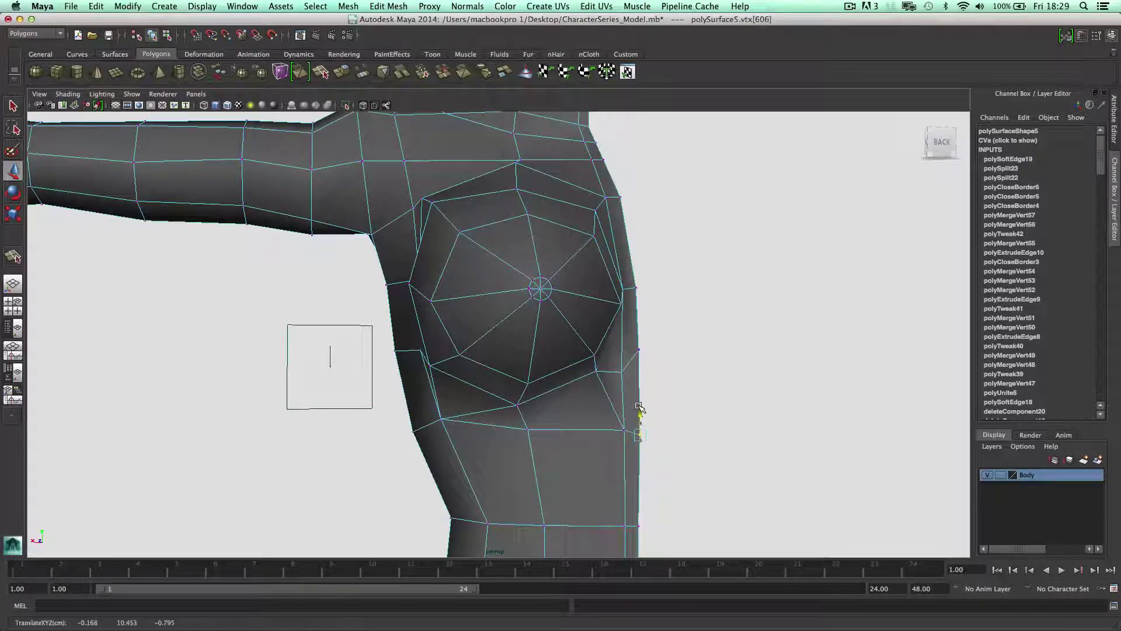
{"action": "mouse_move", "coordinate": [641, 330]}
{"action": "left_mouse_down"}
{"action": "mouse_move", "coordinate": [644, 355]}
{"action": "mouse_move", "coordinate": [636, 329]}
{"action": "left_mouse_up"}
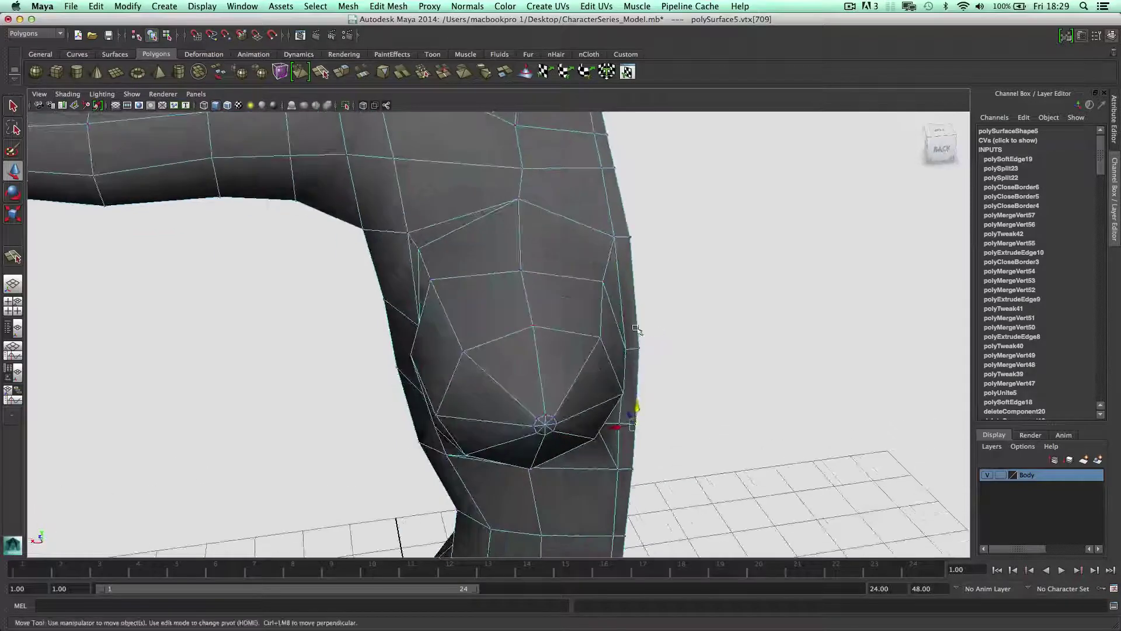
{"action": "scroll", "coordinate": [540, 228], "scroll_direction": "down", "scroll_amount": 3}
{"action": "left_click_drag", "start_coordinate": [545, 225], "coordinate": [526, 364], "text": "alt"}
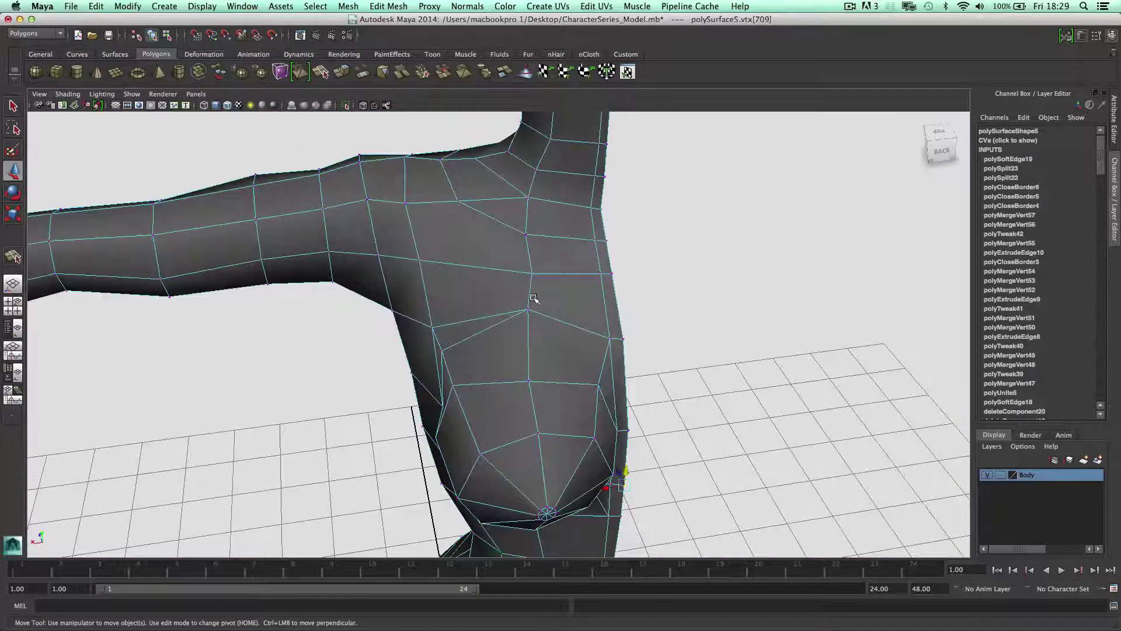
{"action": "left_click_drag", "start_coordinate": [521, 275], "coordinate": [578, 251]}
{"action": "scroll", "coordinate": [518, 276], "scroll_direction": "down", "scroll_amount": 3}
Merge the vertex at the breast's lower outer side into the adjacent torso vertex with the Merge Vertex tool
{"action": "right_click_drag", "start_coordinate": [567, 328], "coordinate": [585, 315]}
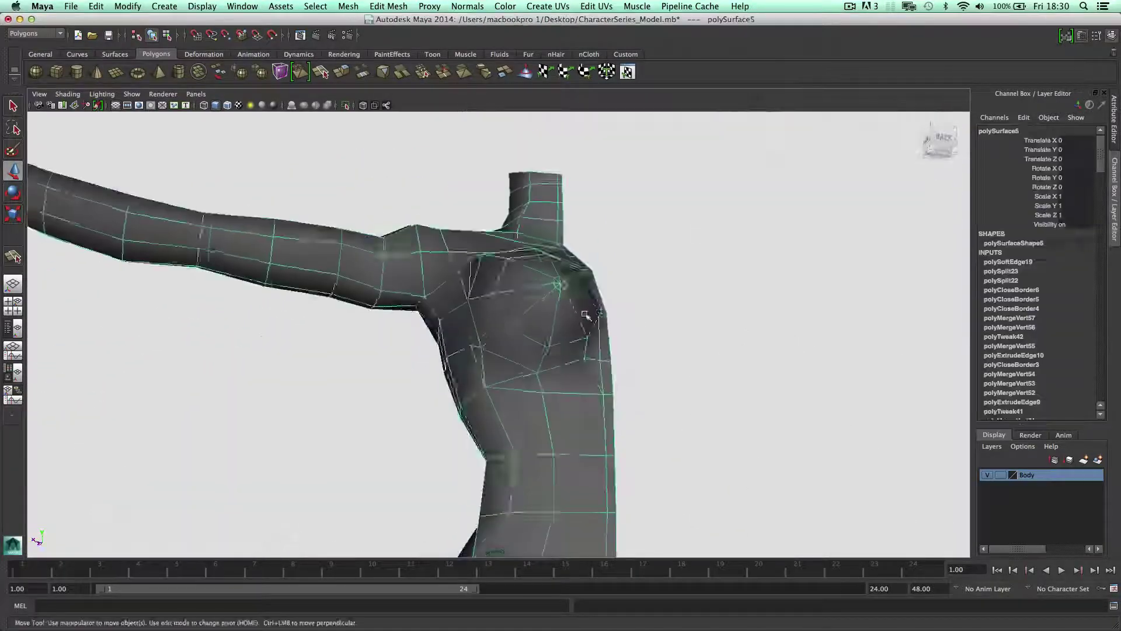
{"action": "left_click_drag", "start_coordinate": [585, 315], "coordinate": [568, 340], "text": "alt"}
{"action": "left_click", "coordinate": [595, 420]}
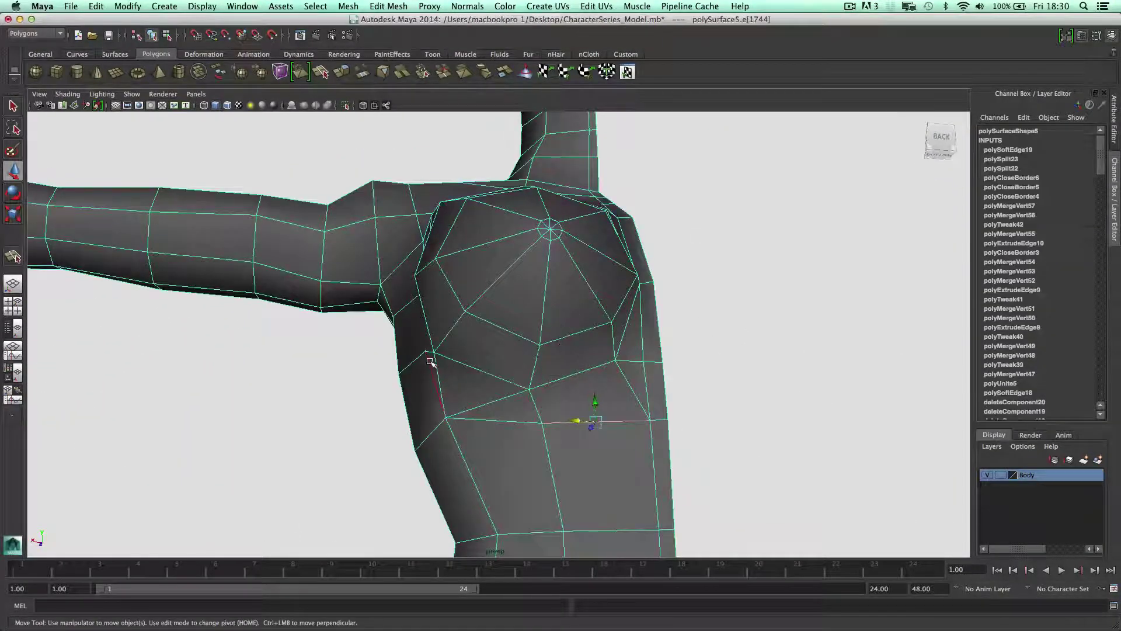
{"action": "left_click_drag", "start_coordinate": [430, 361], "coordinate": [568, 345], "text": "alt"}
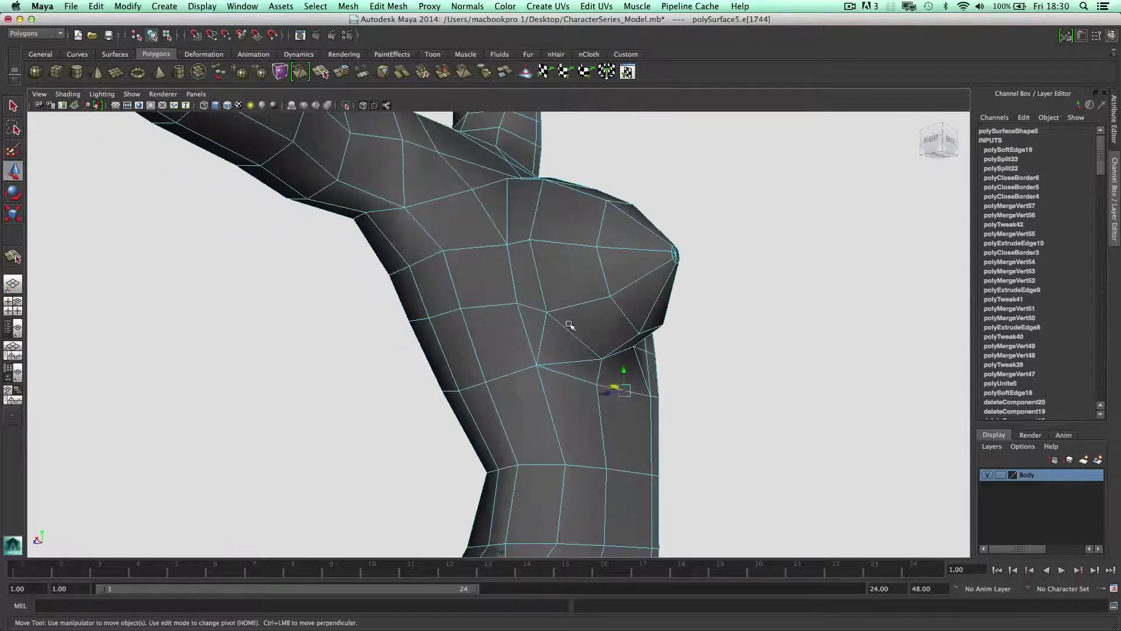
{"action": "right_click_drag", "start_coordinate": [549, 315], "coordinate": [504, 313]}
{"action": "left_click", "coordinate": [546, 313]}
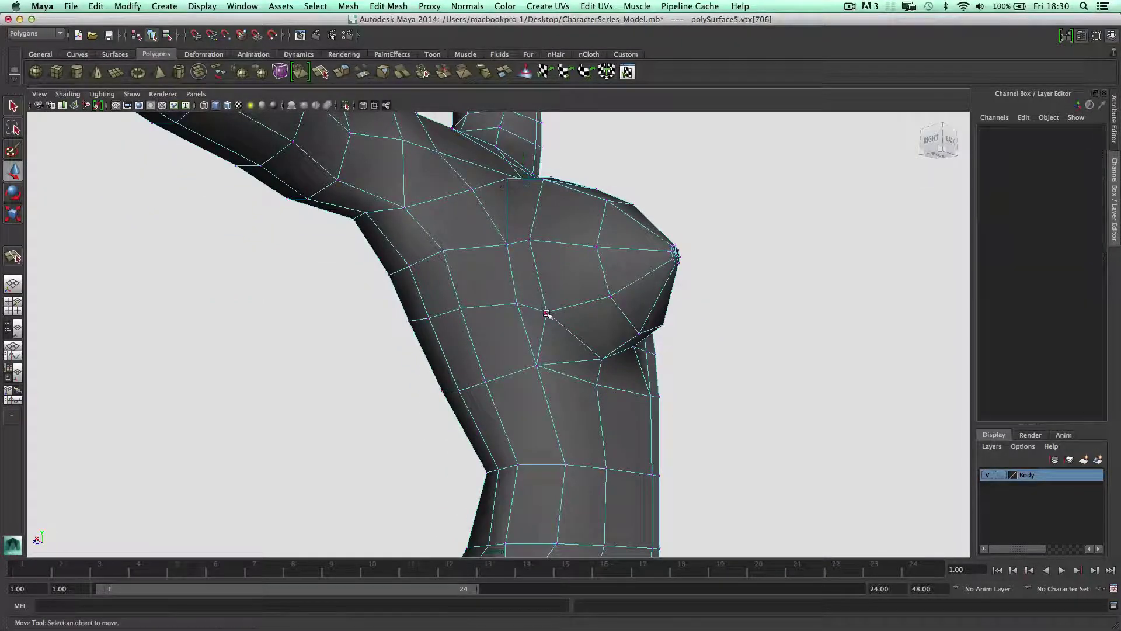
{"action": "right_click_drag", "start_coordinate": [550, 272], "coordinate": [549, 284], "text": "shift"}
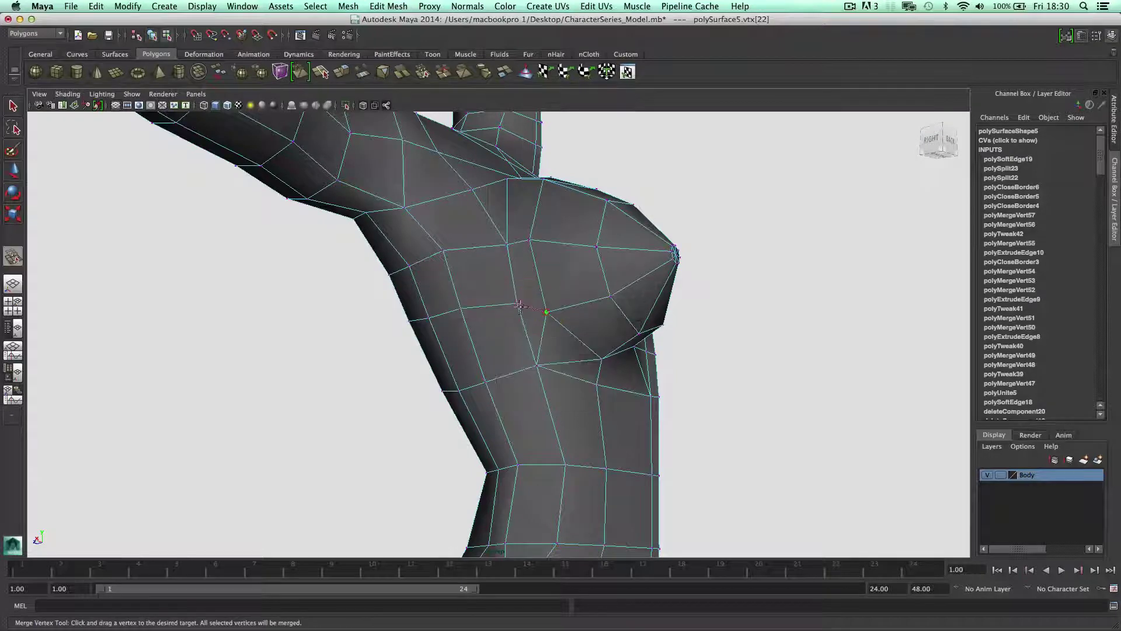
{"action": "left_click_drag", "start_coordinate": [520, 306], "coordinate": [518, 305]}
{"action": "key", "text": "w"}
Adjust the vertex directly beneath the breast along its connecting edge and sideways to even out the underside faces
{"action": "left_click", "coordinate": [603, 356]}
{"action": "left_click_drag", "start_coordinate": [603, 357], "coordinate": [443, 310], "text": "alt"}
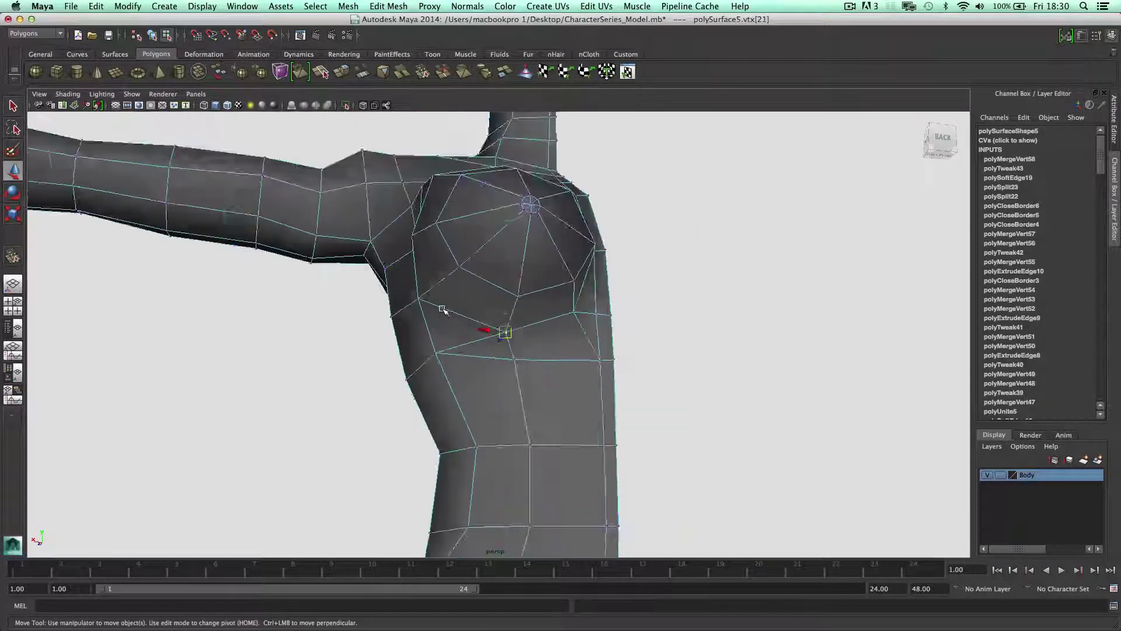
{"action": "scroll", "coordinate": [443, 310], "scroll_direction": "up", "scroll_amount": 4}
{"action": "key", "text": "c"}
{"action": "middle_click_drag", "start_coordinate": [453, 312], "coordinate": [504, 331]}
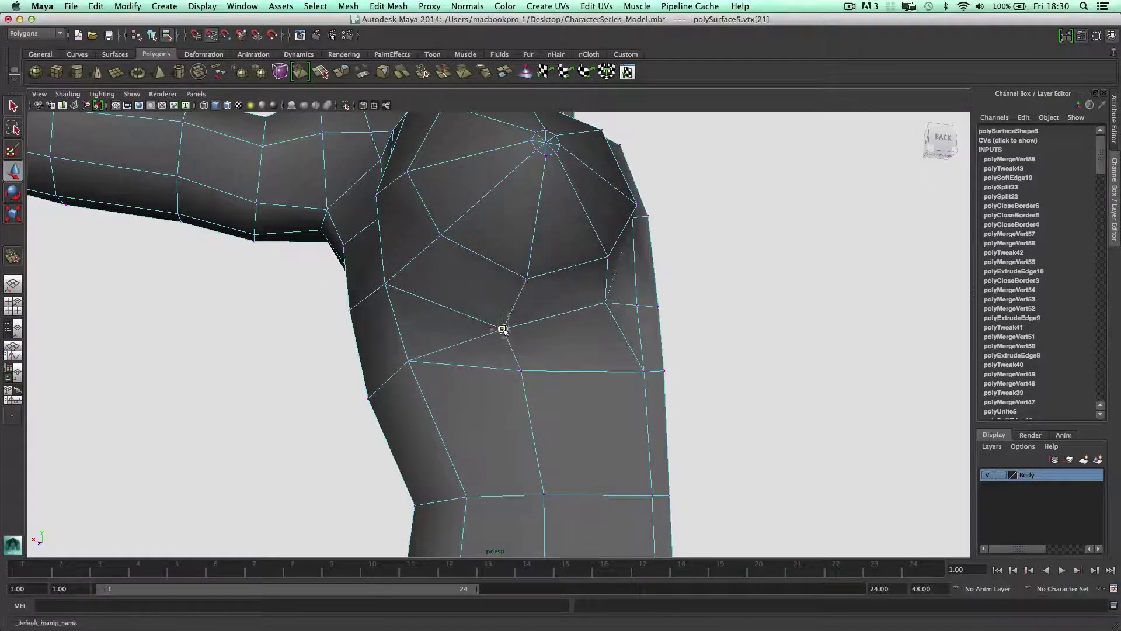
{"action": "left_click_drag", "start_coordinate": [649, 340], "coordinate": [649, 363], "text": "alt"}
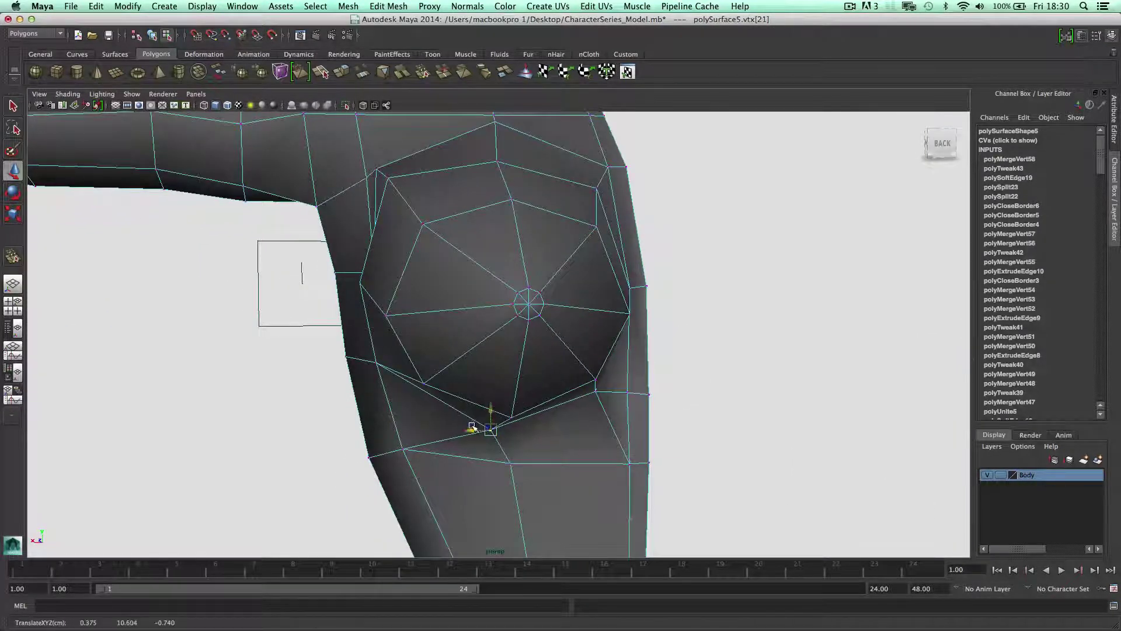
{"action": "middle_click_drag", "start_coordinate": [472, 427], "coordinate": [483, 429]}
Raise the torso vertex below the breast's outer side and slide it along its edge toward the breast's underside
{"action": "left_click_drag", "start_coordinate": [575, 416], "coordinate": [518, 378], "text": "alt"}
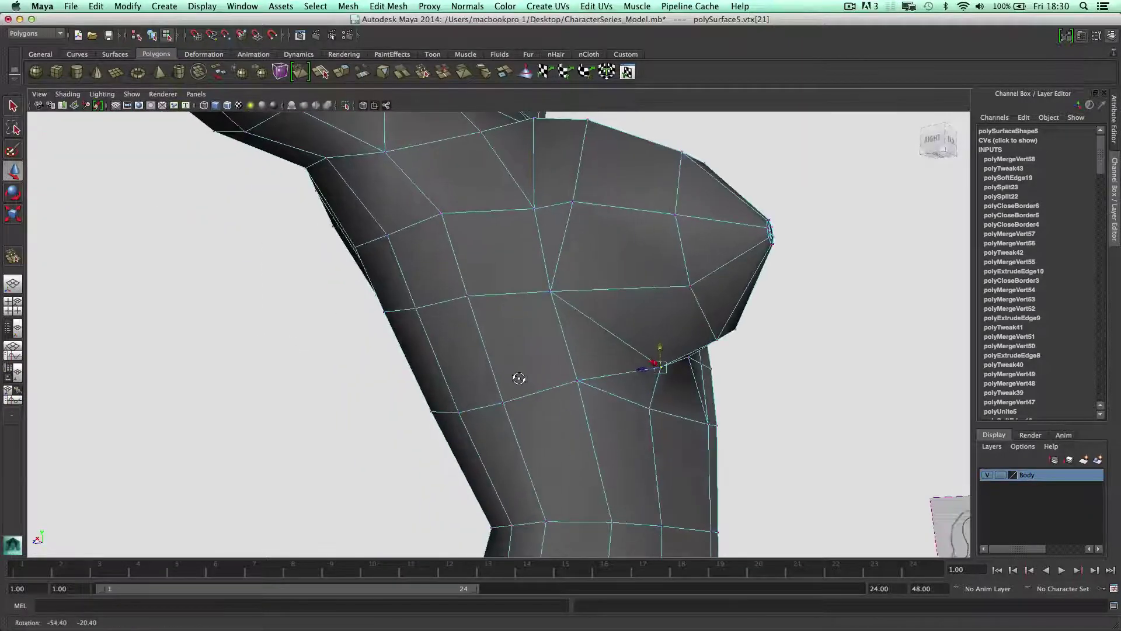
{"action": "left_click", "coordinate": [575, 381]}
{"action": "middle_click_drag", "start_coordinate": [575, 380], "coordinate": [588, 338]}
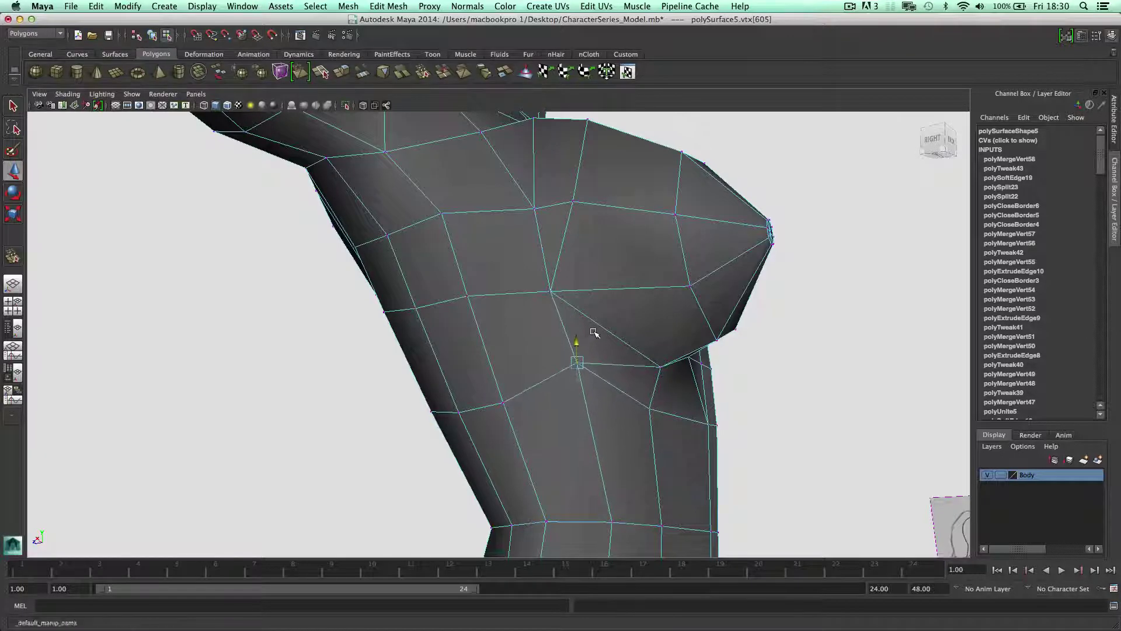
{"action": "left_click_drag", "start_coordinate": [594, 332], "coordinate": [572, 408], "text": "alt"}
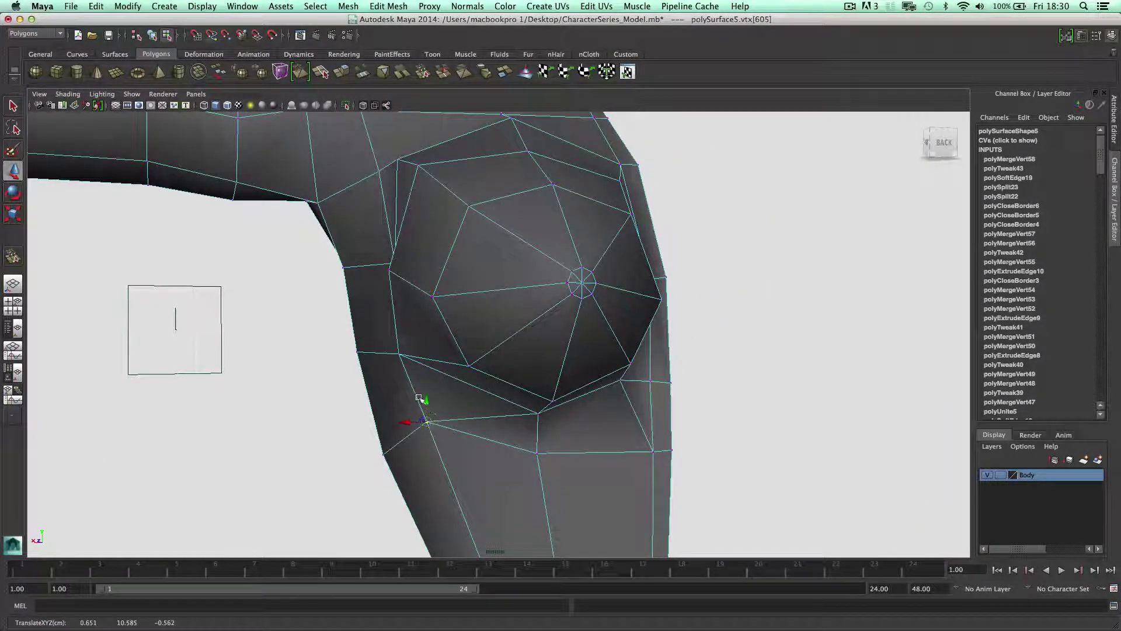
{"action": "key", "text": "c"}
{"action": "mouse_move", "coordinate": [419, 399]}
{"action": "middle_mouse_down"}
{"action": "mouse_move", "coordinate": [413, 390]}
{"action": "mouse_move", "coordinate": [419, 402]}
{"action": "middle_mouse_up"}
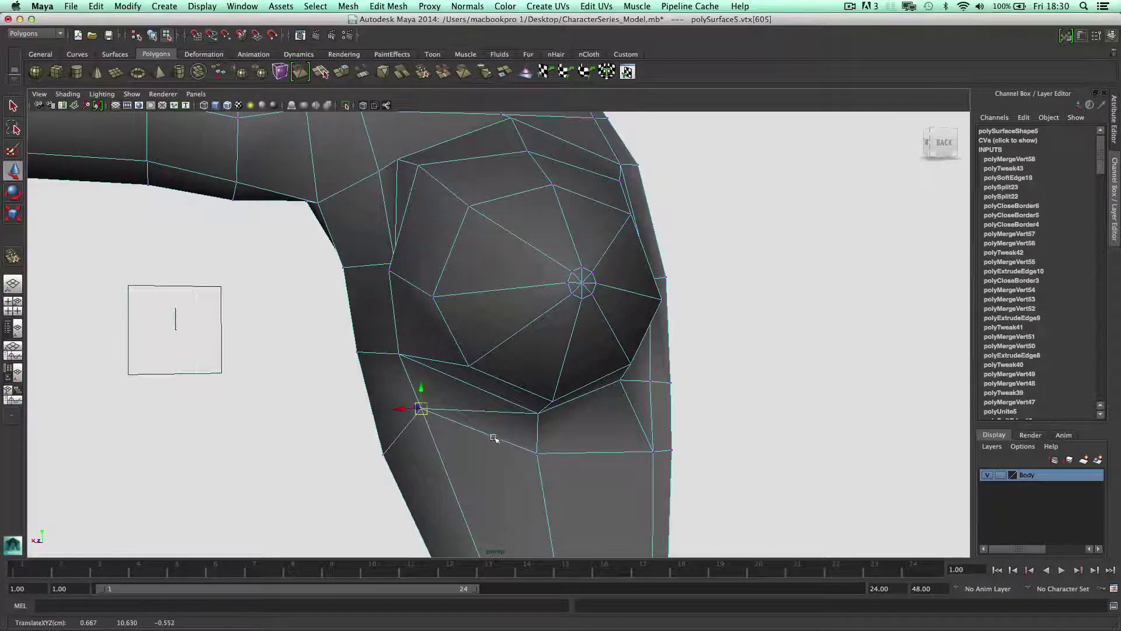
Slide the horizontal row of edges around the torso's side and back upward to line up with the breast's underside
{"action": "scroll", "coordinate": [531, 453], "scroll_direction": "down", "scroll_amount": 2}
{"action": "left_click", "coordinate": [461, 446]}
{"action": "left_click_drag", "start_coordinate": [460, 446], "coordinate": [535, 422], "text": "alt"}
{"action": "left_click", "coordinate": [560, 421]}
{"action": "right_click_drag", "start_coordinate": [555, 411], "coordinate": [560, 343]}
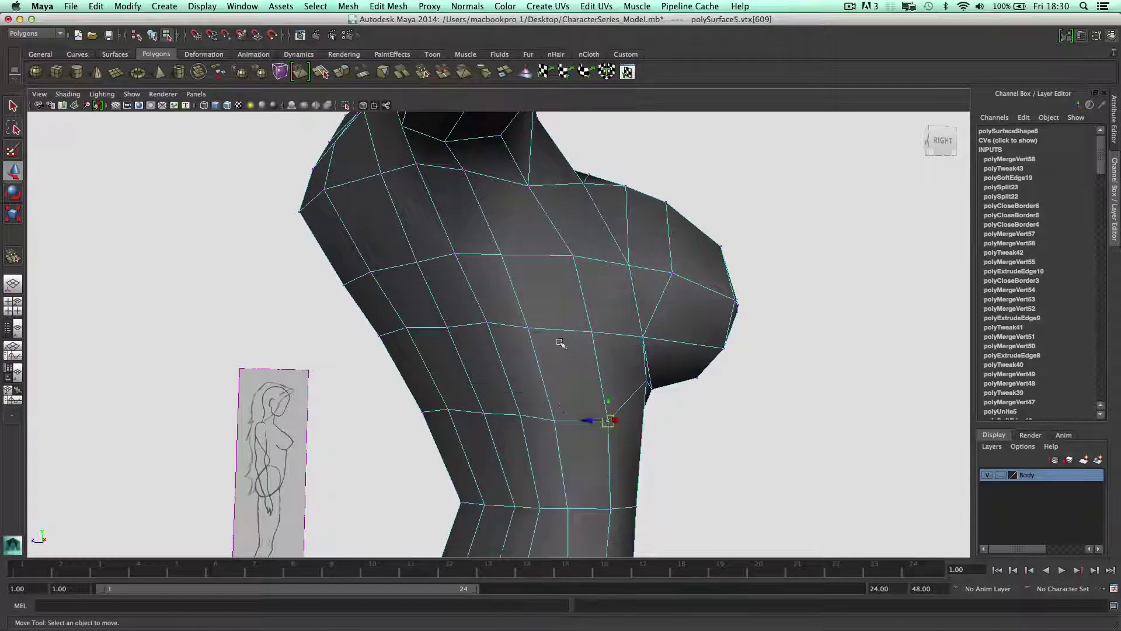
{"action": "left_click", "coordinate": [575, 420]}
{"action": "left_click_drag", "start_coordinate": [575, 420], "coordinate": [479, 421], "text": "alt"}
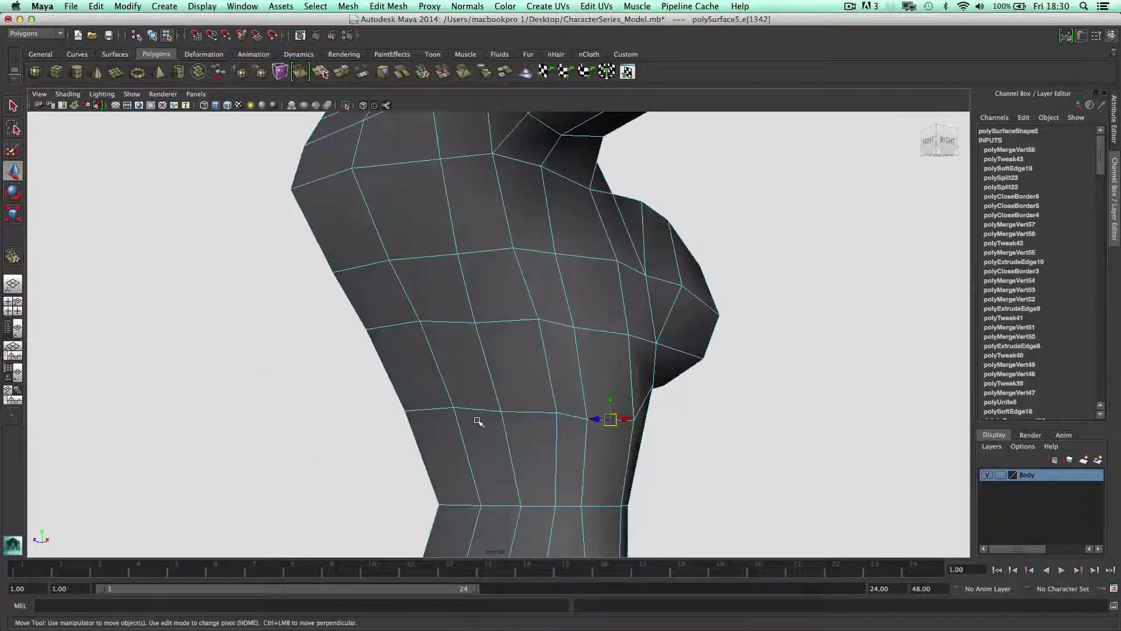
{"action": "left_click", "coordinate": [440, 408]}
{"action": "right_click_drag", "start_coordinate": [546, 409], "coordinate": [546, 488], "text": "shift"}
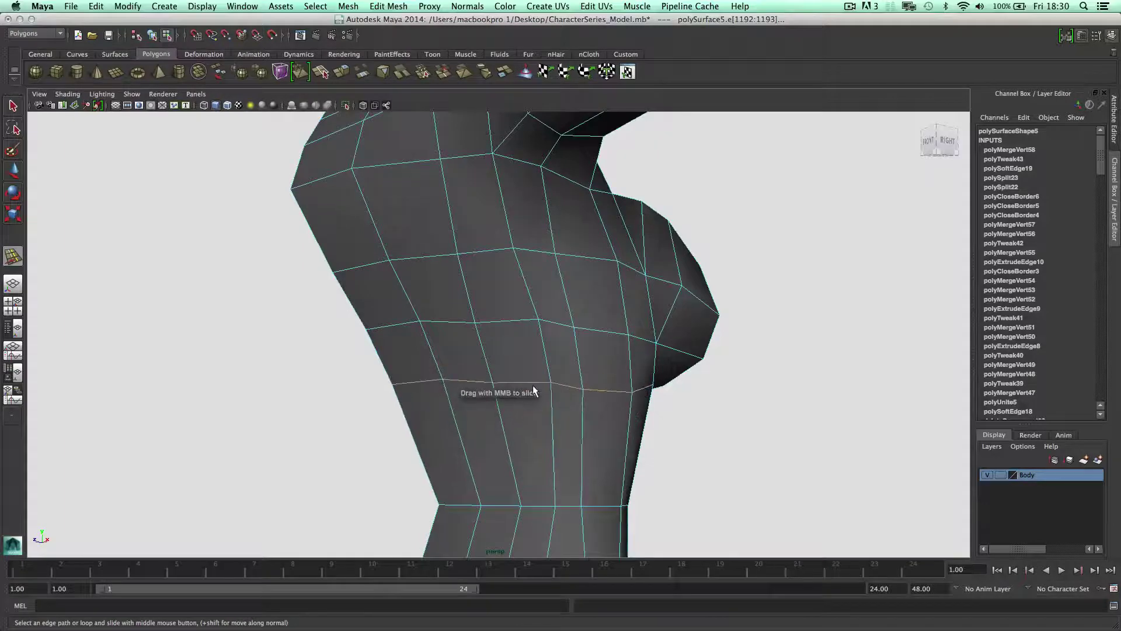
{"action": "left_click_drag", "start_coordinate": [598, 388], "coordinate": [573, 391], "text": "alt"}
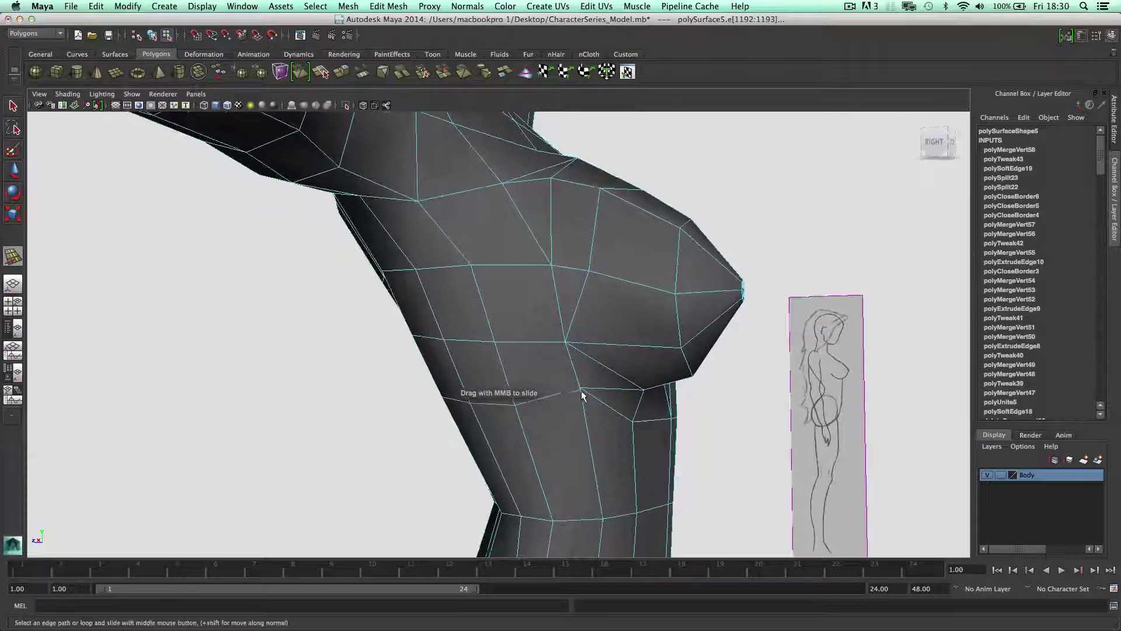
{"action": "right_click_drag", "start_coordinate": [585, 363], "coordinate": [642, 354]}
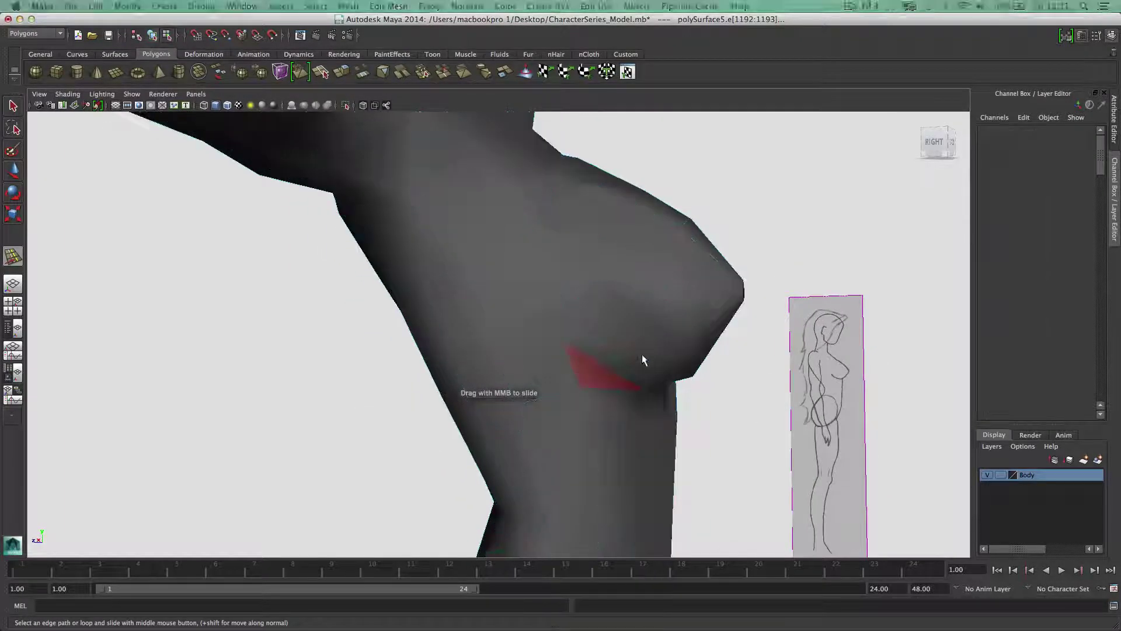
{"action": "key", "text": "w"}
{"action": "left_click", "coordinate": [718, 351]}
Move the vertex on the breast's outer side back along its edge, close to the torso border
{"action": "left_click_drag", "start_coordinate": [731, 350], "coordinate": [681, 316], "text": "alt"}
{"action": "left_click", "coordinate": [681, 328]}
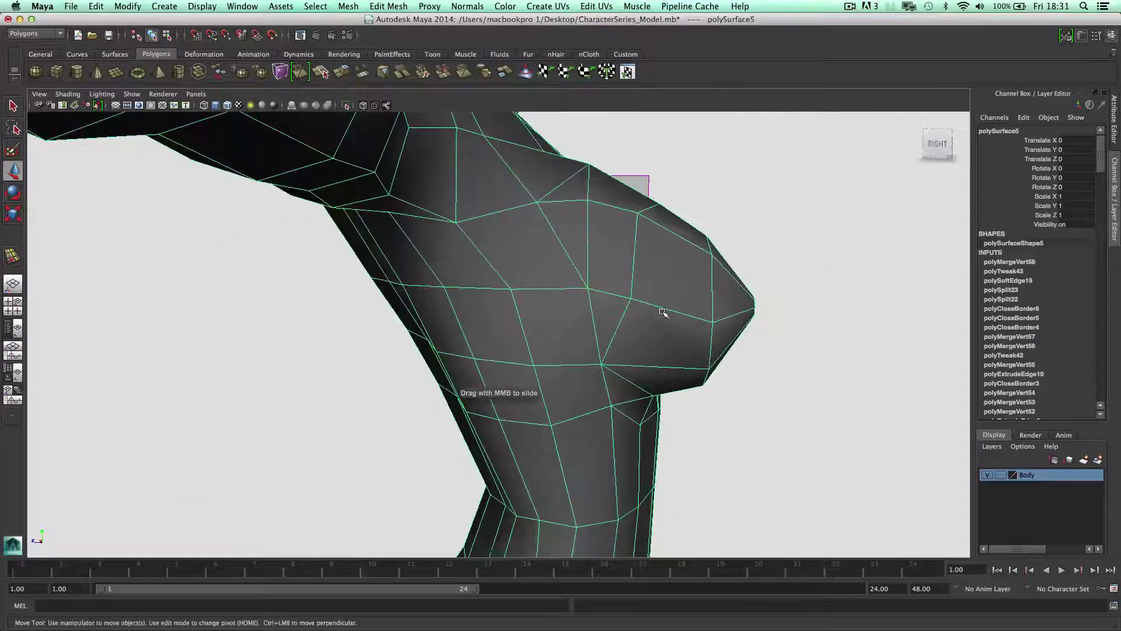
{"action": "right_click_drag", "start_coordinate": [663, 312], "coordinate": [639, 298]}
{"action": "left_click", "coordinate": [634, 298]}
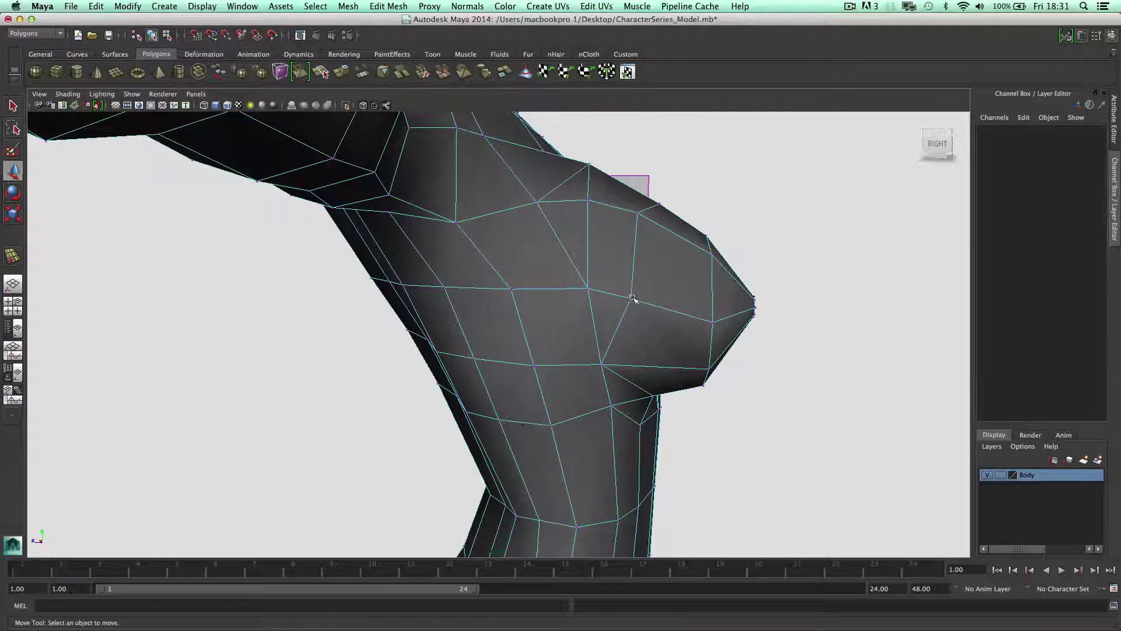
{"action": "scroll", "coordinate": [625, 295], "scroll_direction": "up", "scroll_amount": 3}
{"action": "scroll", "coordinate": [642, 278], "scroll_direction": "down", "scroll_amount": 4}
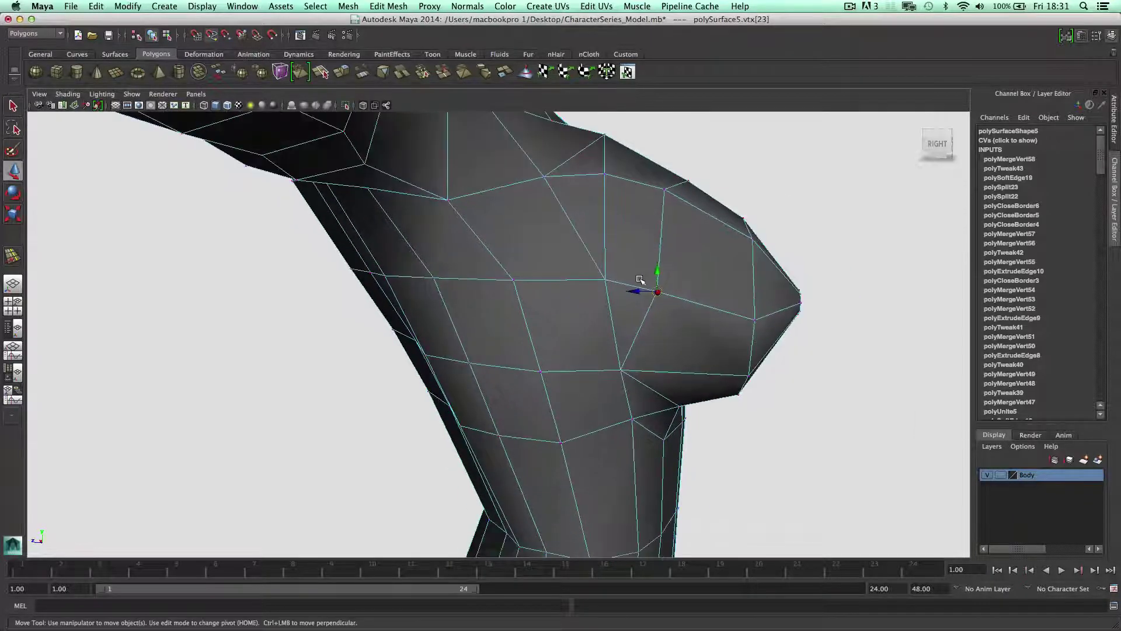
{"action": "scroll", "coordinate": [602, 292], "scroll_direction": "up", "scroll_amount": 4}
{"action": "left_click_drag", "start_coordinate": [597, 292], "coordinate": [621, 318]}
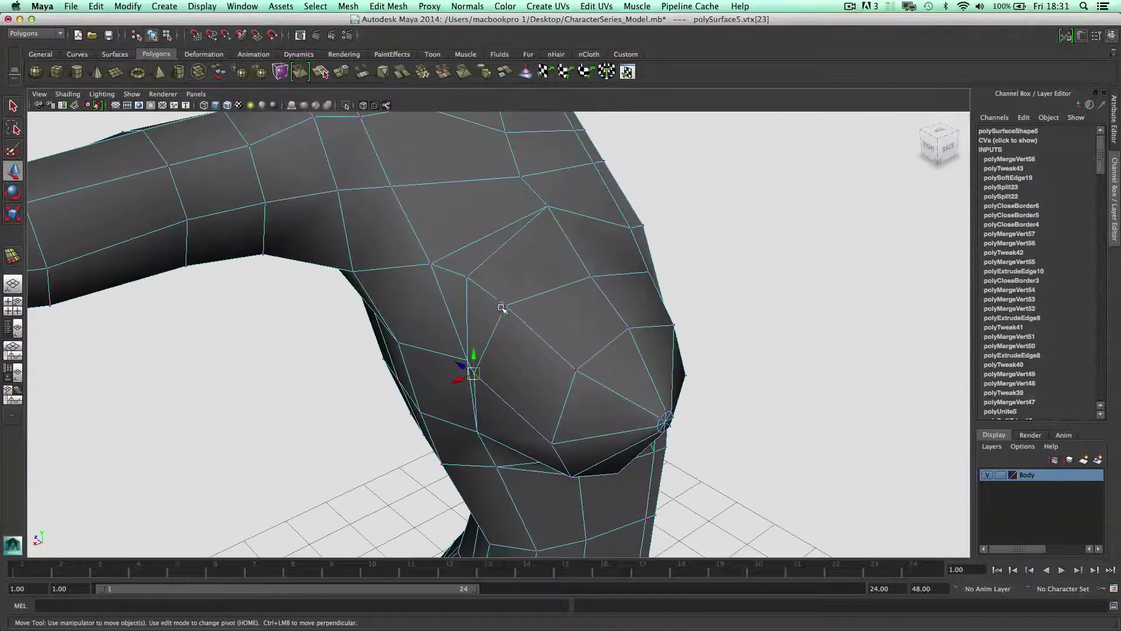
Move the breast's upper outer and upper ring vertices back toward the chest border
{"action": "left_click_drag", "start_coordinate": [476, 288], "coordinate": [482, 288]}
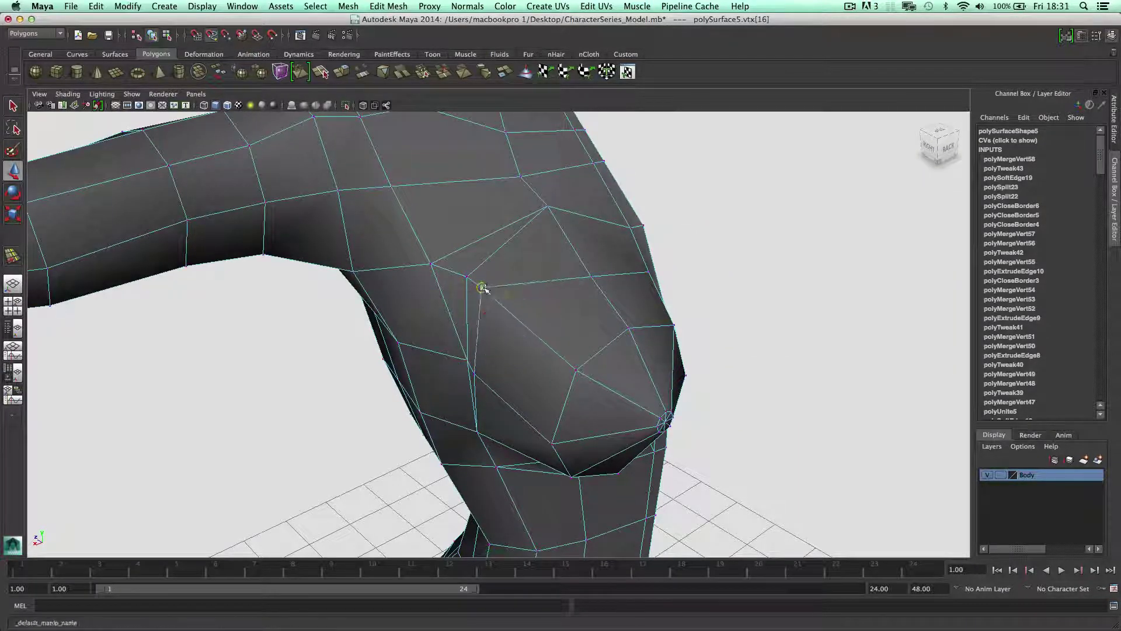
{"action": "left_click_drag", "start_coordinate": [588, 275], "coordinate": [517, 297]}
{"action": "left_click_drag", "start_coordinate": [501, 356], "coordinate": [571, 325], "text": "alt"}
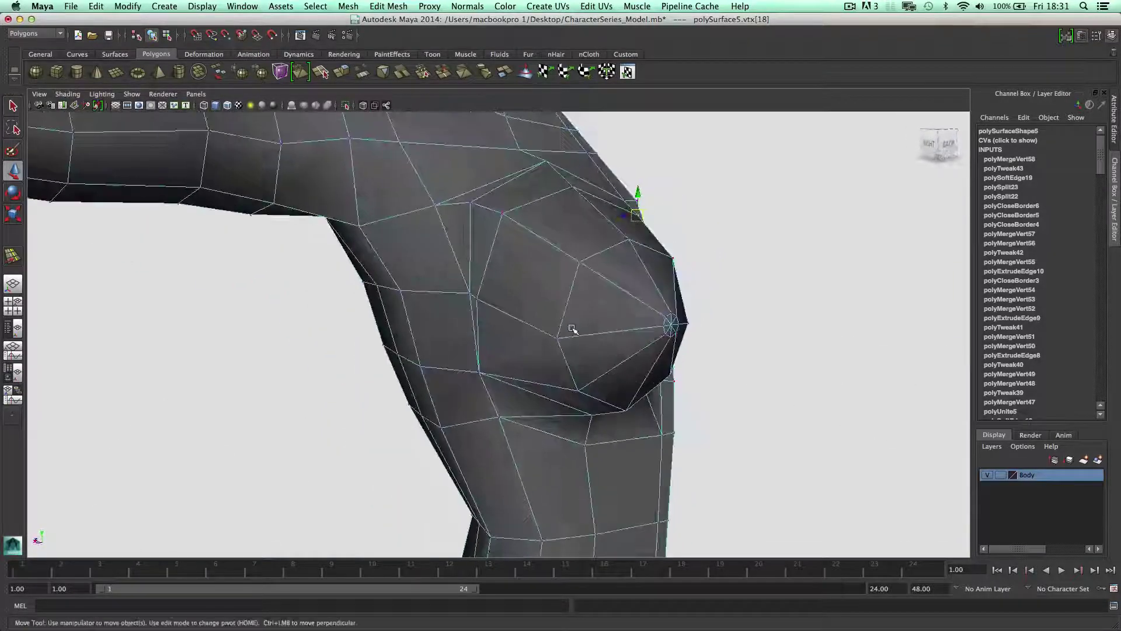
Insert an edge loop around the breast, between its base ring and the next ring toward the nipple
{"action": "left_click", "coordinate": [388, 6]}
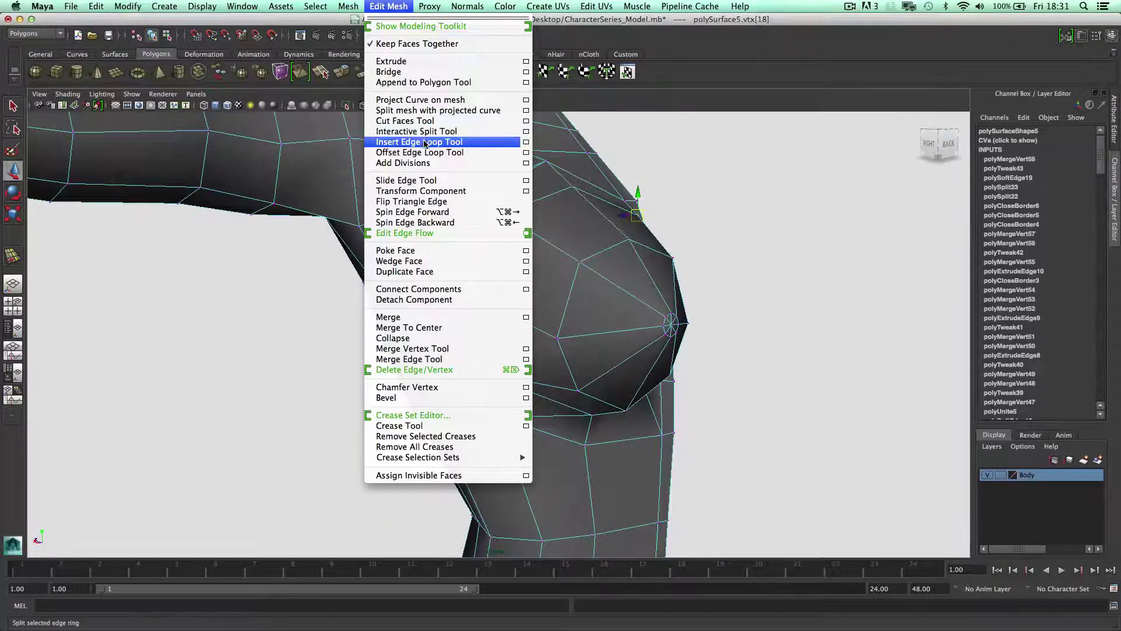
{"action": "left_click", "coordinate": [426, 142]}
{"action": "left_click", "coordinate": [537, 236]}
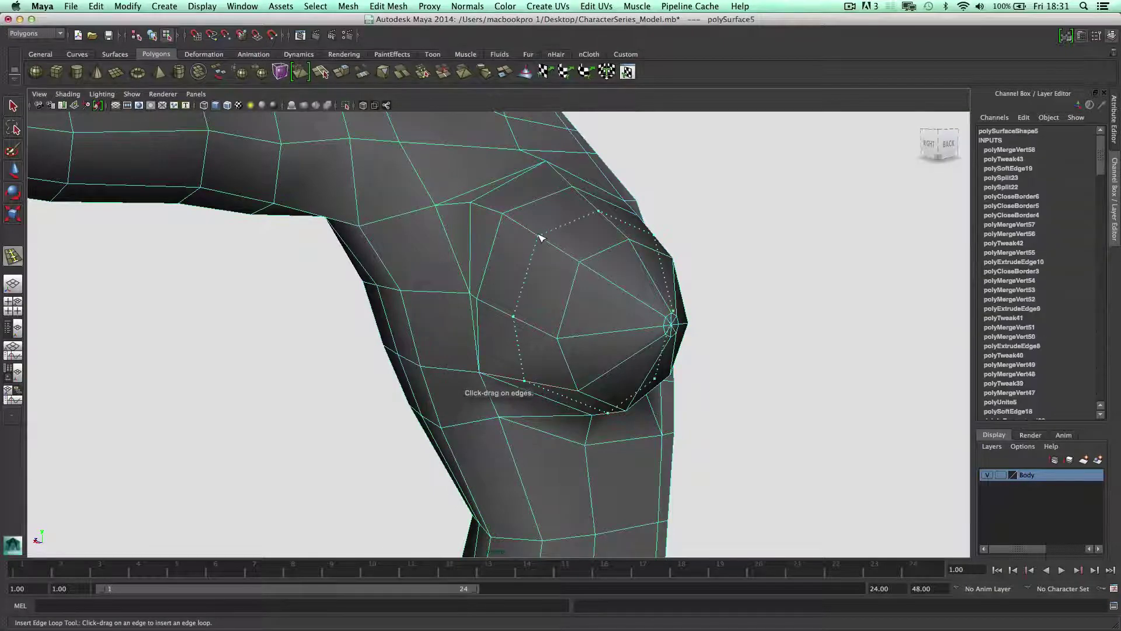
{"action": "key", "text": "F8"}
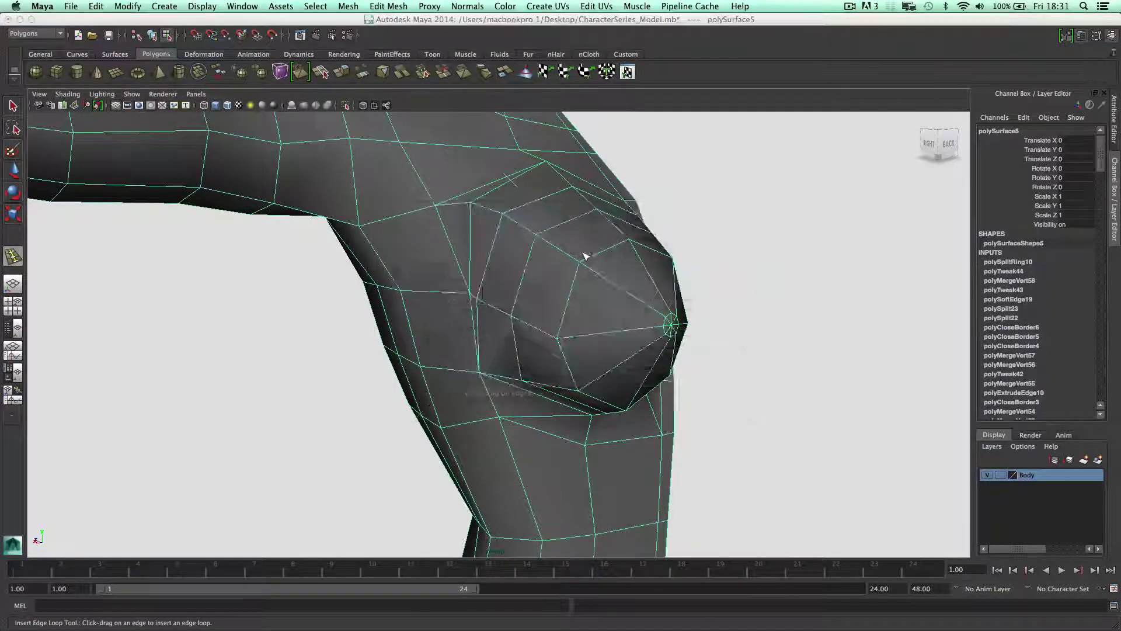
Insert an edge loop around the breast, between the nipple ring and the next ring outward
{"action": "key", "text": "space"}
{"action": "key", "text": "space"}
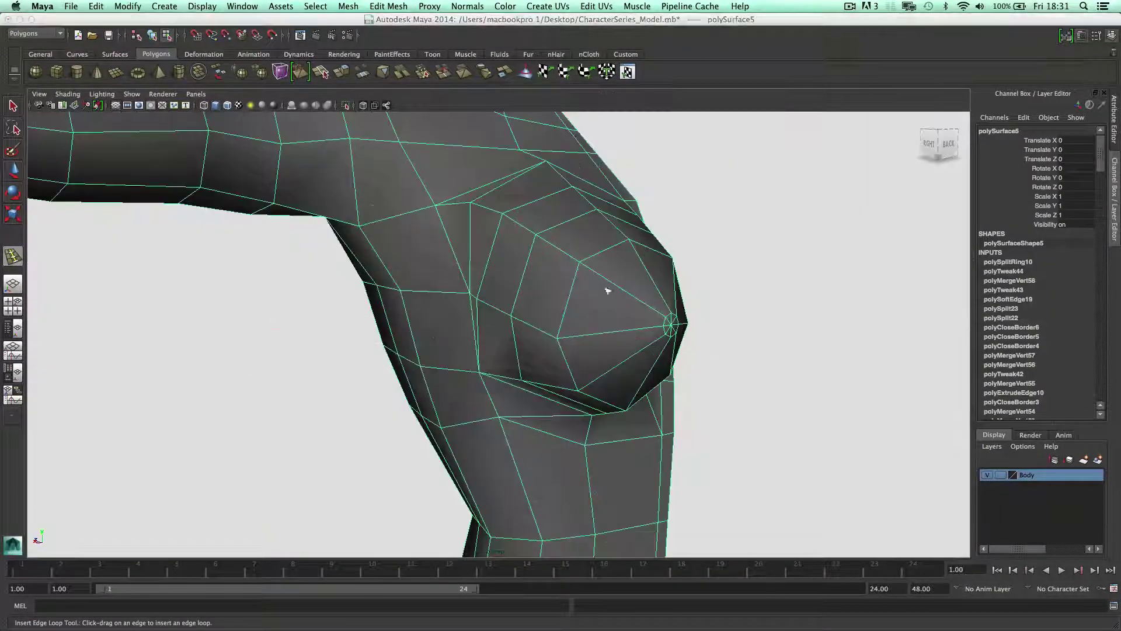
{"action": "key", "text": "space"}
{"action": "key", "text": "space"}
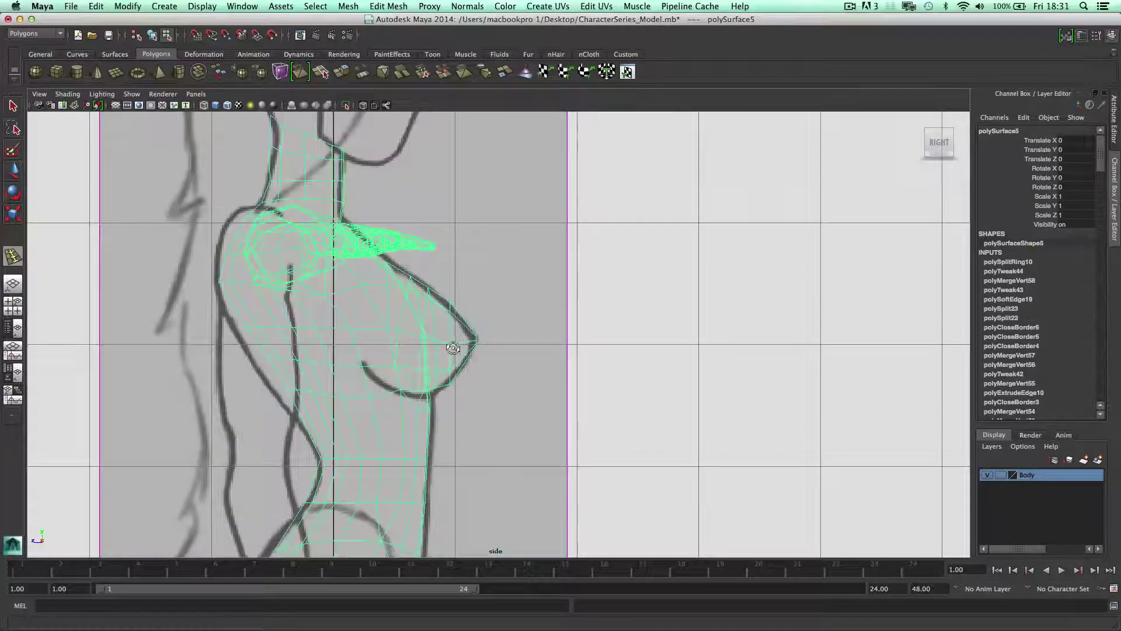
{"action": "key", "text": "space"}
{"action": "key", "text": "space"}
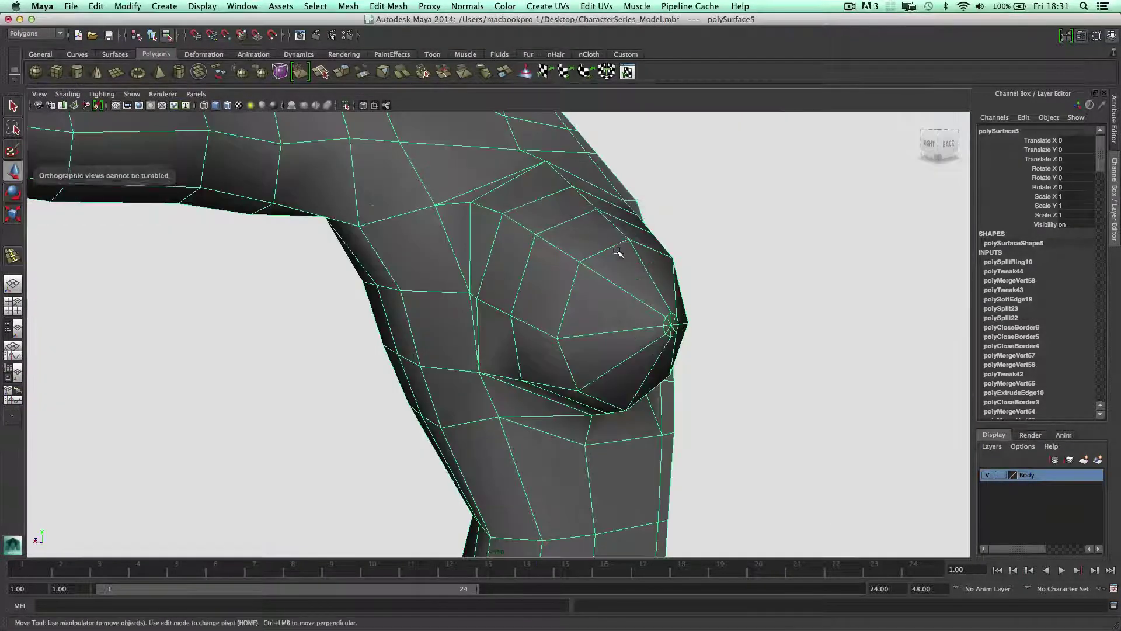
{"action": "left_click_drag", "start_coordinate": [615, 250], "coordinate": [525, 217], "text": "alt"}
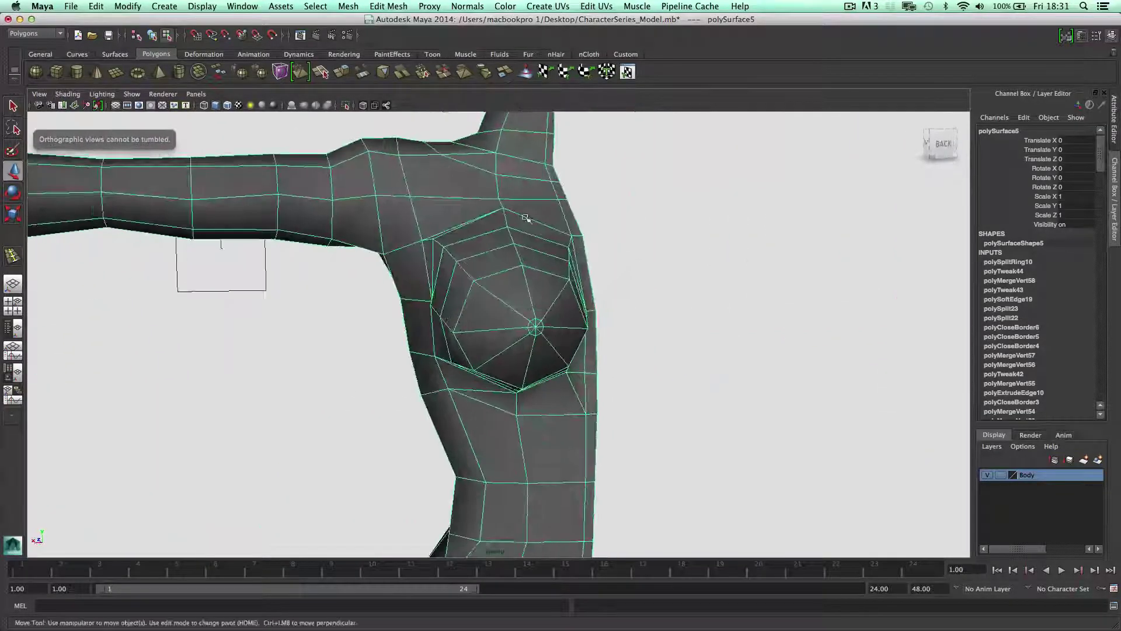
{"action": "scroll", "coordinate": [526, 217], "scroll_direction": "up", "scroll_amount": 3}
{"action": "left_click", "coordinate": [388, 6]}
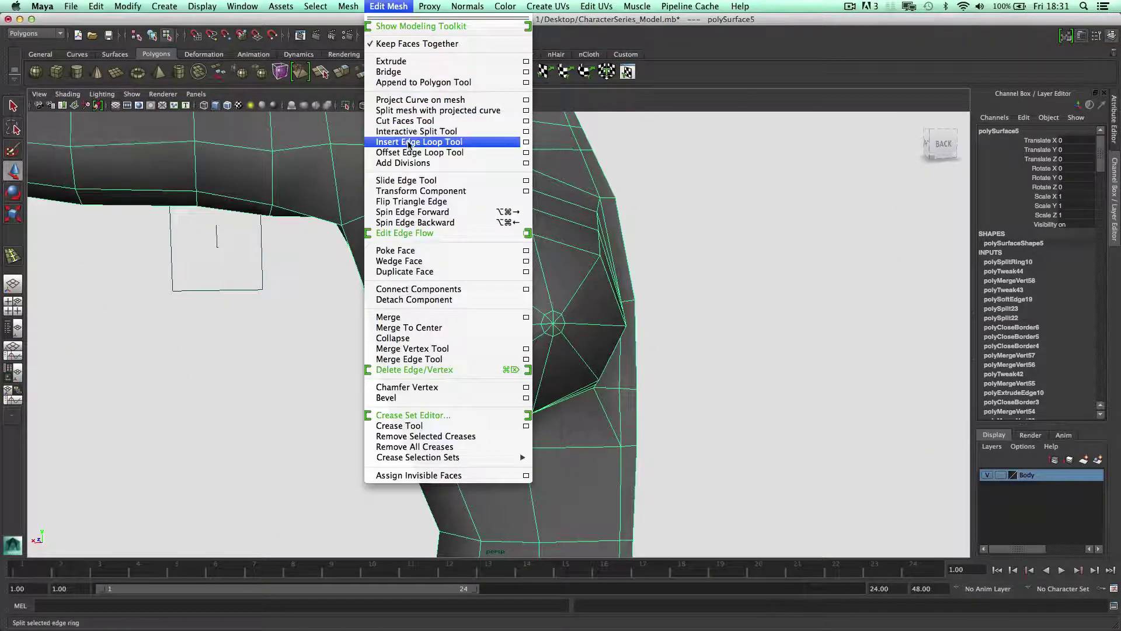
{"action": "left_click", "coordinate": [409, 143]}
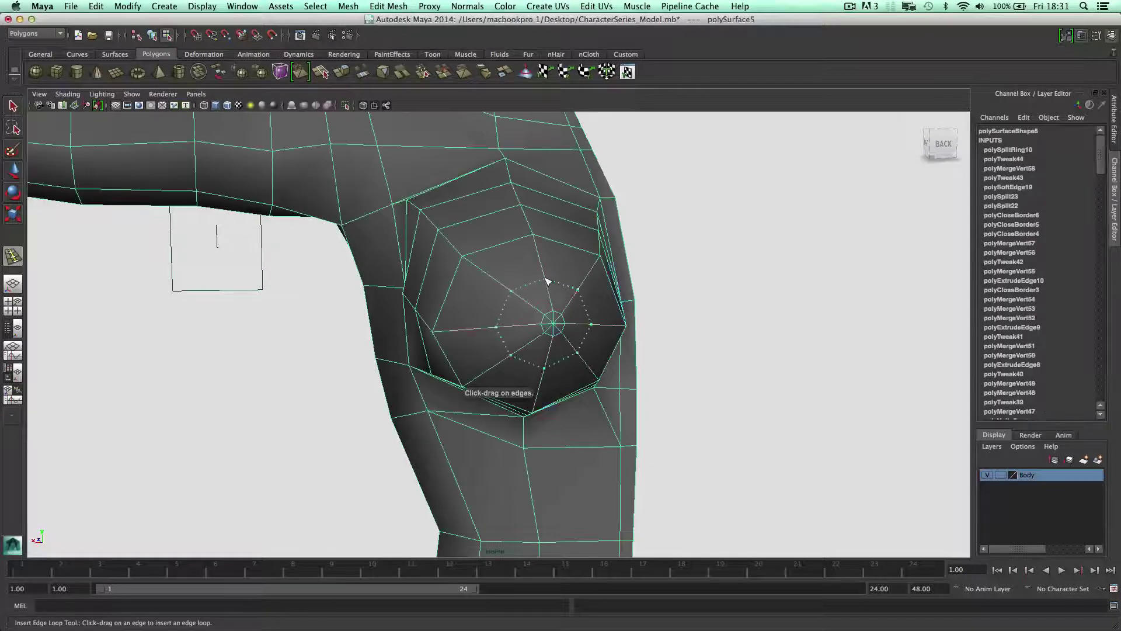
{"action": "left_click", "coordinate": [547, 281]}
{"action": "left_click_drag", "start_coordinate": [542, 273], "coordinate": [539, 268], "text": "alt"}
Lower the middle ring's vertex on the breast's outer side
{"action": "right_click_drag", "start_coordinate": [575, 270], "coordinate": [627, 257]}
{"action": "key", "text": "e"}
{"action": "left_click", "coordinate": [700, 260]}
{"action": "left_click_drag", "start_coordinate": [701, 261], "coordinate": [752, 282], "text": "alt"}
{"action": "scroll", "coordinate": [749, 279], "scroll_direction": "down", "scroll_amount": 3}
{"action": "left_click", "coordinate": [626, 313]}
{"action": "scroll", "coordinate": [624, 313], "scroll_direction": "up", "scroll_amount": 3}
{"action": "scroll", "coordinate": [638, 319], "scroll_direction": "down", "scroll_amount": 1}
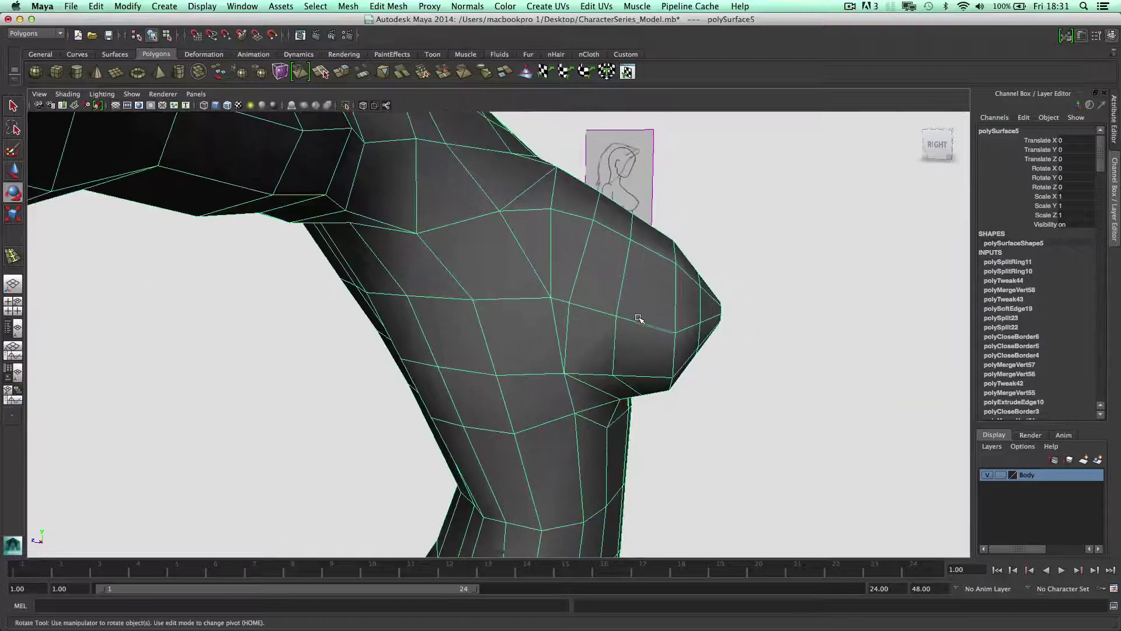
{"action": "right_click_drag", "start_coordinate": [638, 319], "coordinate": [625, 317]}
{"action": "left_click", "coordinate": [617, 316]}
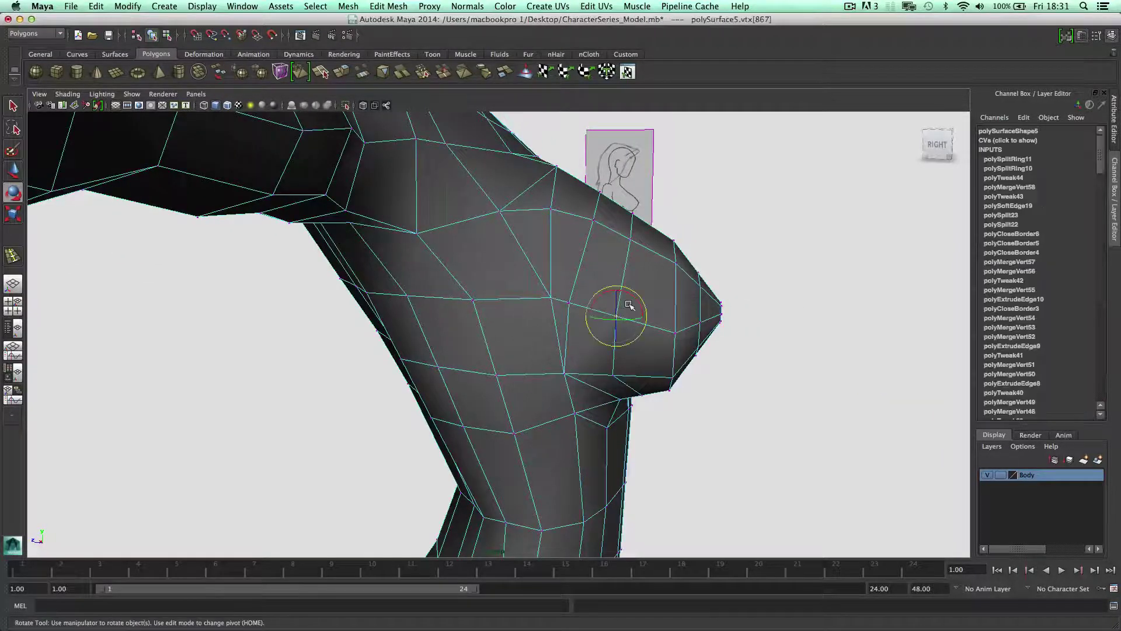
{"action": "key", "text": "w"}
{"action": "left_click_drag", "start_coordinate": [616, 317], "coordinate": [616, 336]}
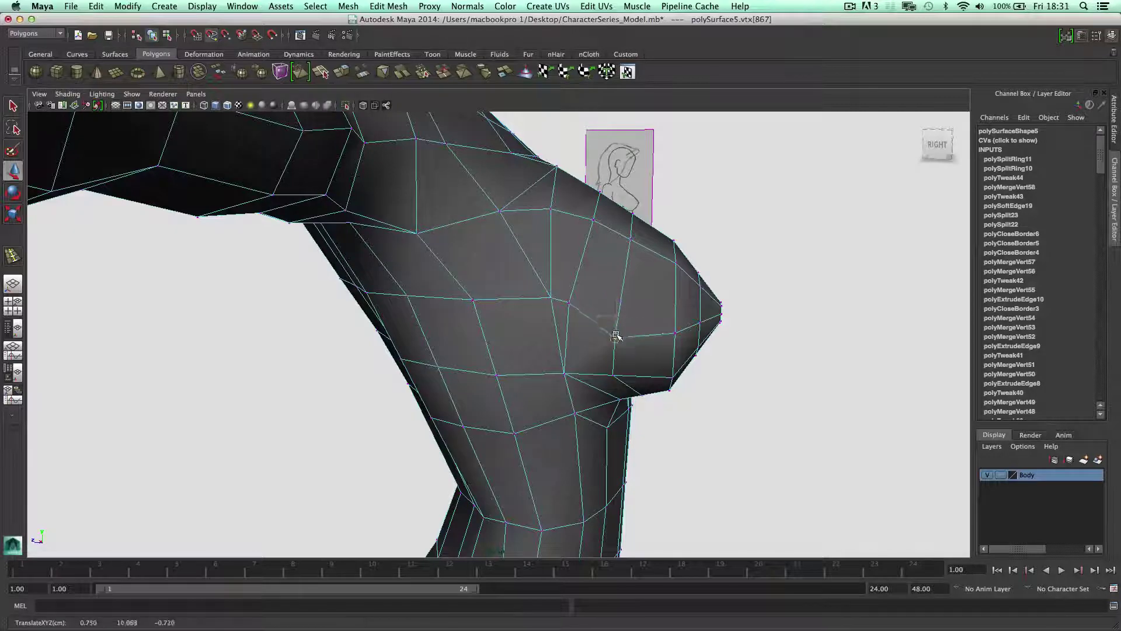
Lower the neighbouring vertex nearer the chest on the breast's outer side, then deselect the mesh and check the shading
{"action": "left_click", "coordinate": [569, 305]}
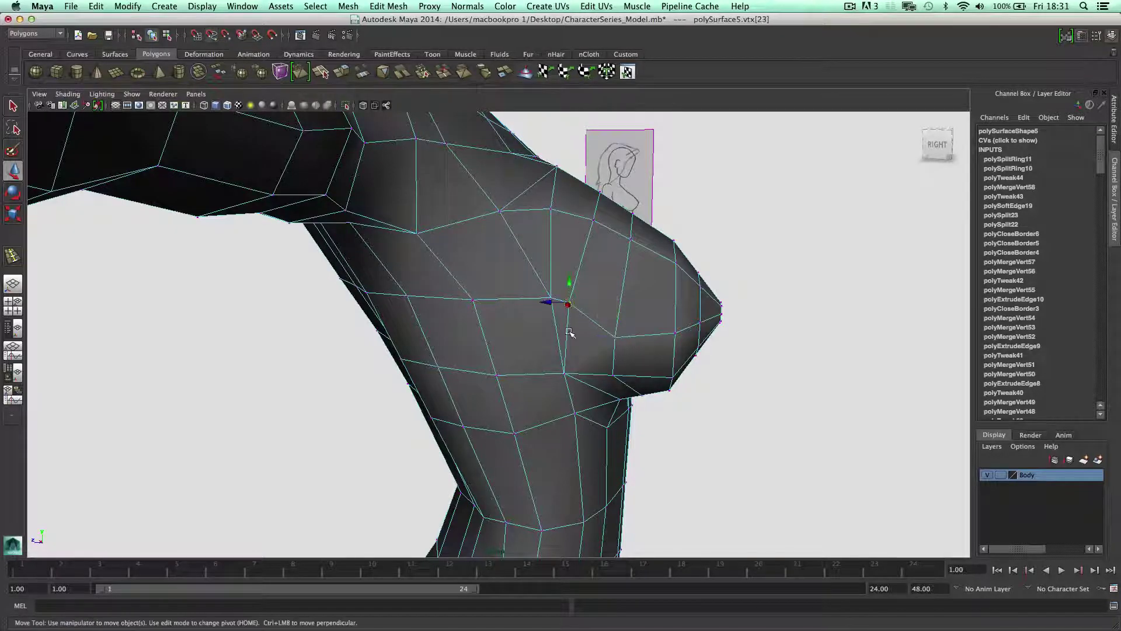
{"action": "left_click_drag", "start_coordinate": [570, 305], "coordinate": [620, 301]}
{"action": "key", "text": "space"}
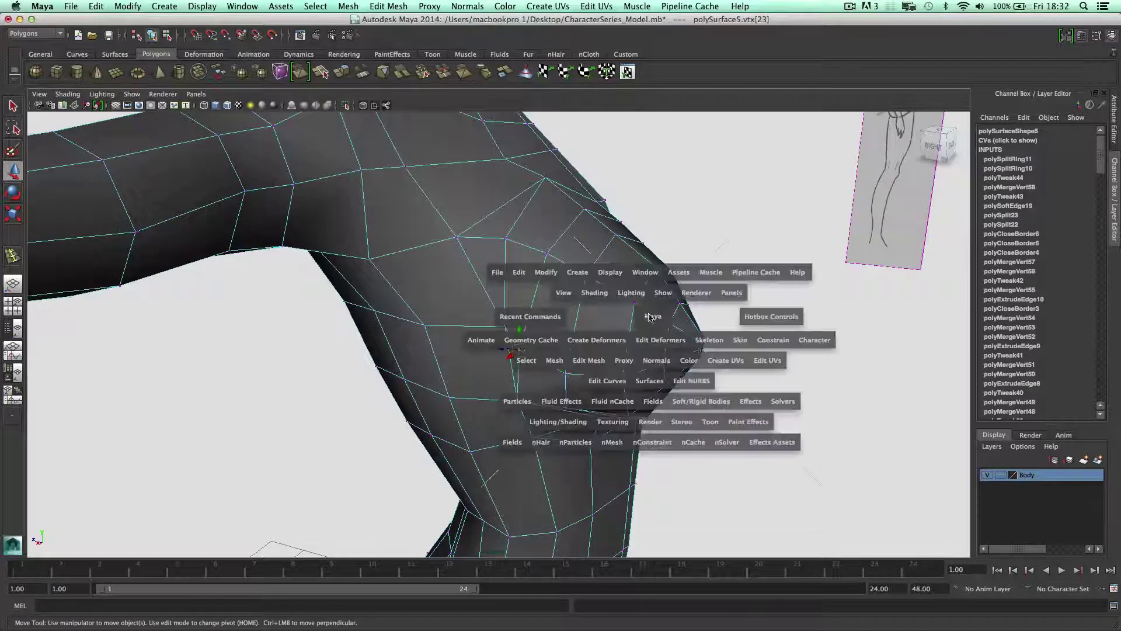
{"action": "left_click", "coordinate": [628, 315]}
{"action": "right_click_drag", "start_coordinate": [663, 319], "coordinate": [724, 303]}
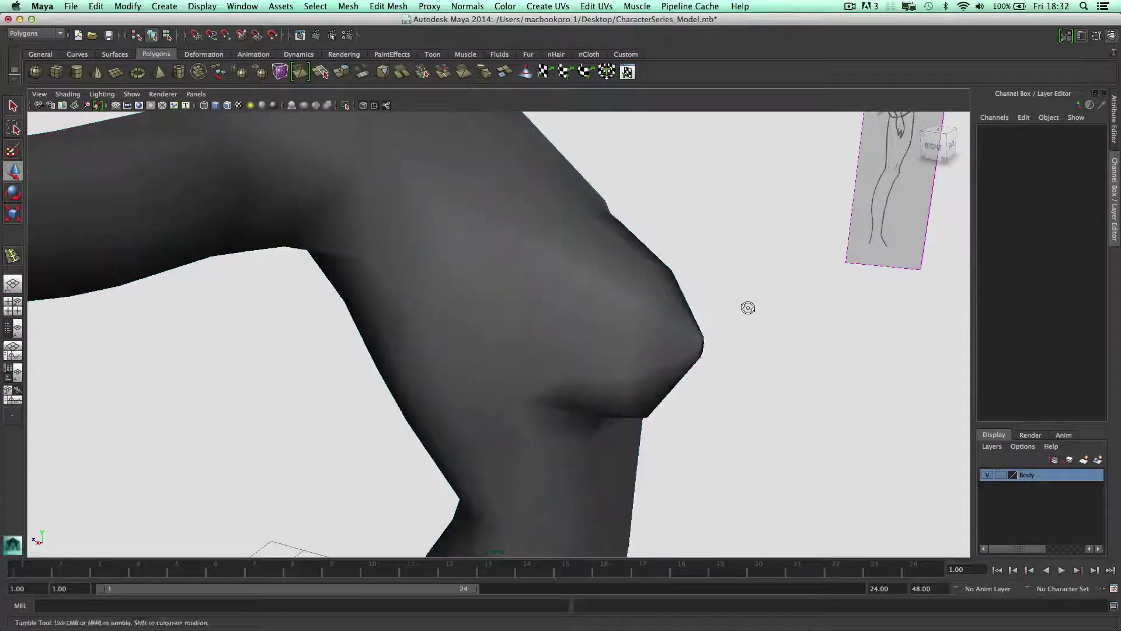
{"action": "left_click_drag", "start_coordinate": [748, 308], "coordinate": [629, 242], "text": "alt"}
Raise the vertices along the breast's upper center line, from the chest border toward the nipple
{"action": "left_click", "coordinate": [607, 243]}
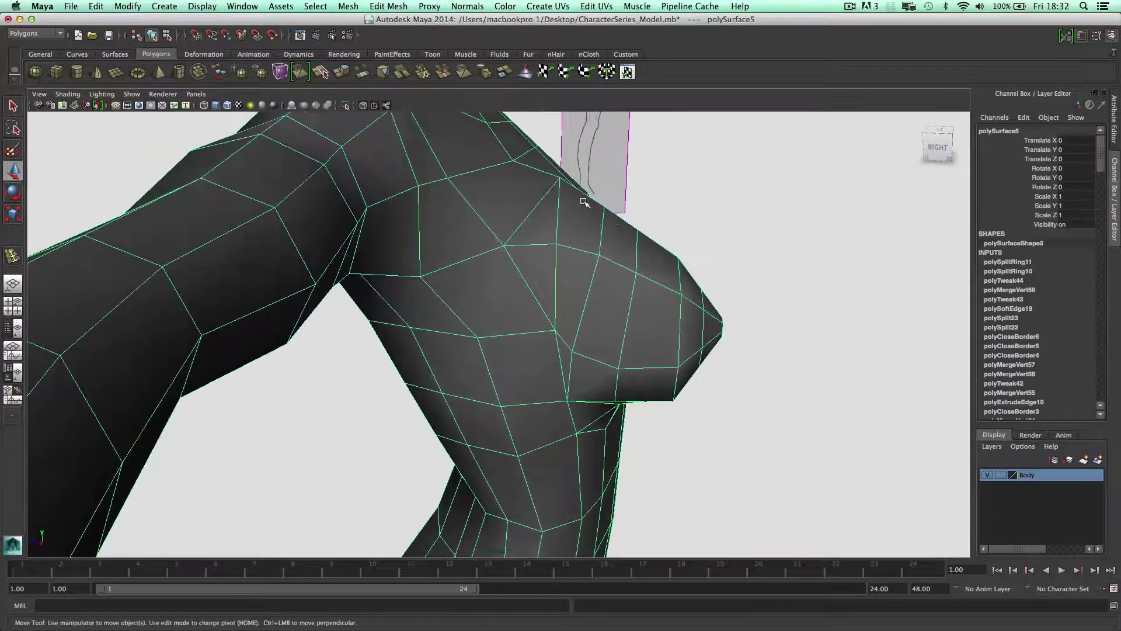
{"action": "right_click_drag", "start_coordinate": [584, 202], "coordinate": [585, 176]}
{"action": "left_click_drag", "start_coordinate": [586, 175], "coordinate": [564, 174], "text": "alt"}
{"action": "left_click", "coordinate": [557, 173]}
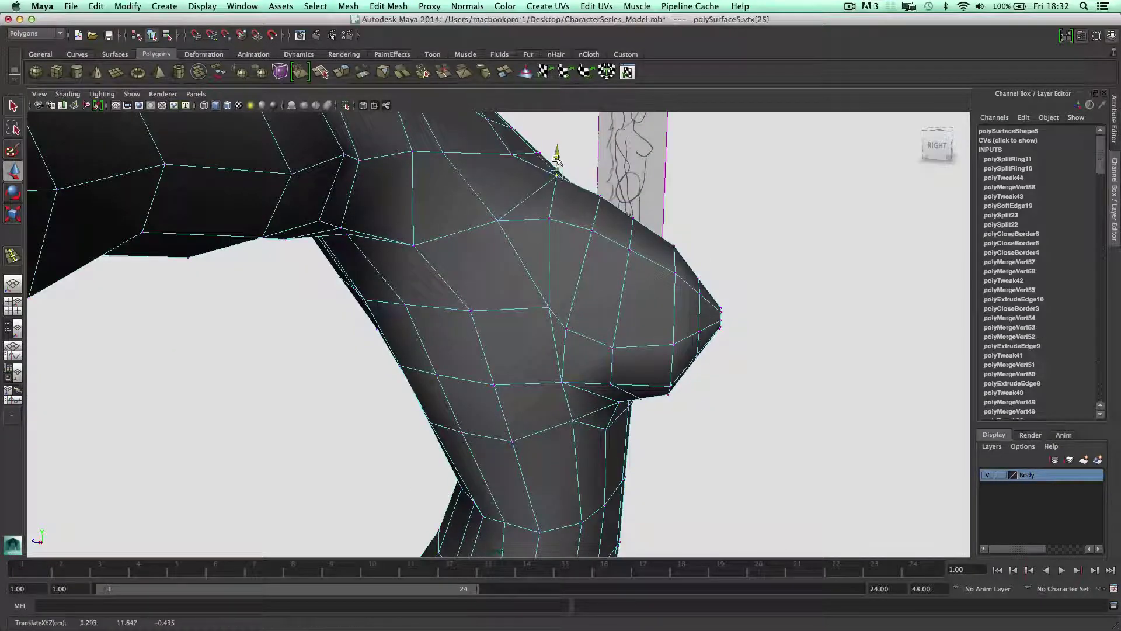
{"action": "key", "text": "F8"}
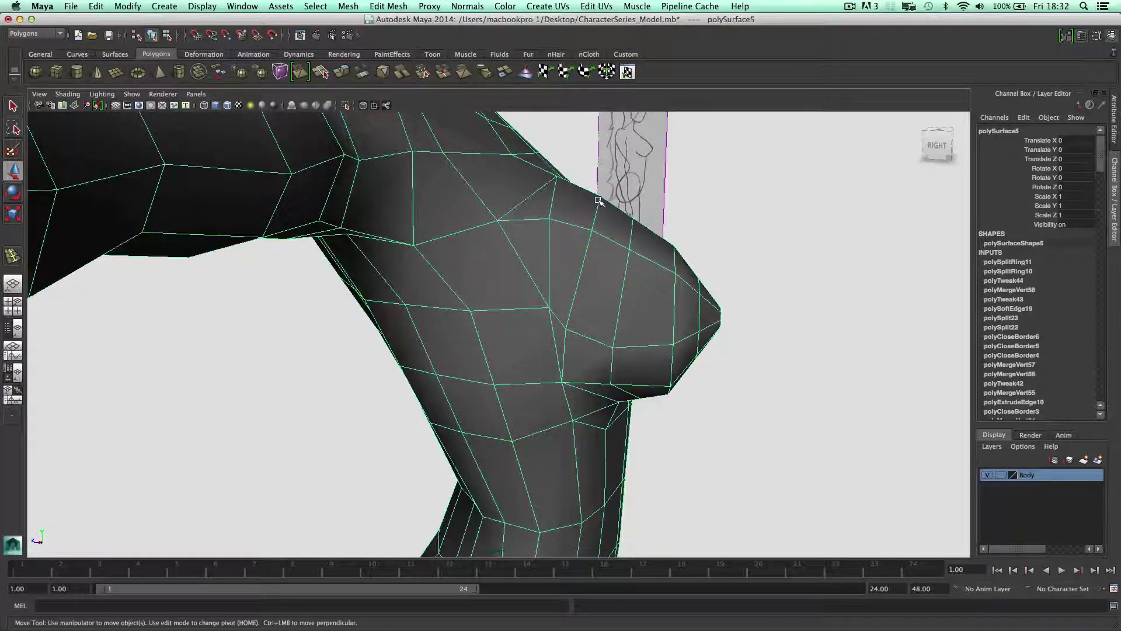
{"action": "key", "text": "F8"}
{"action": "left_click", "coordinate": [580, 173]}
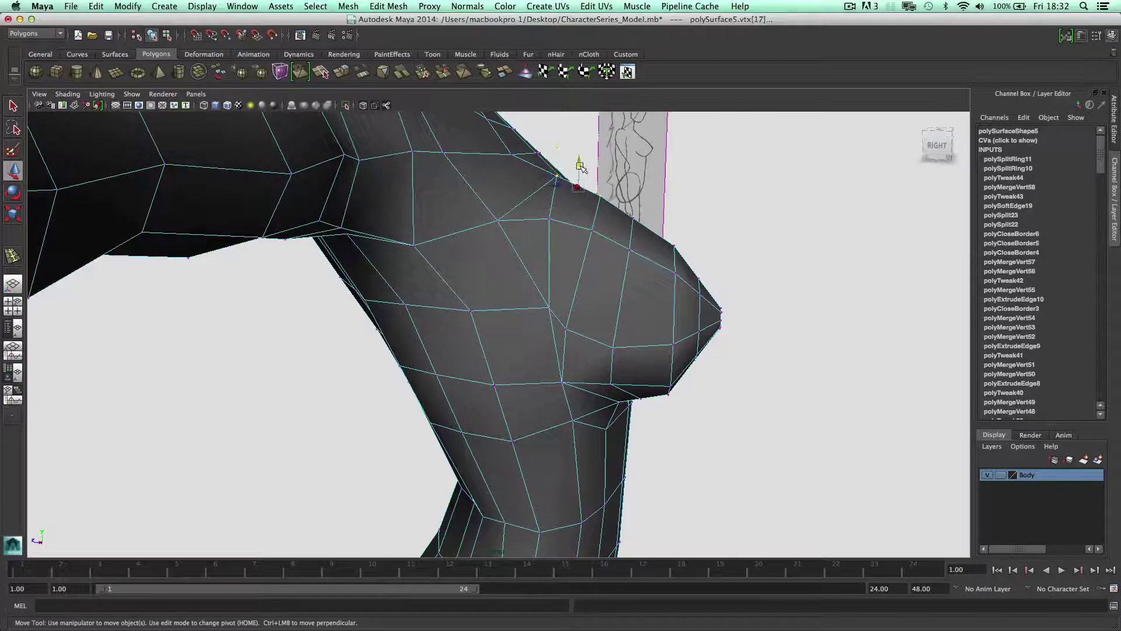
{"action": "left_click_drag", "start_coordinate": [600, 175], "coordinate": [619, 218], "text": "alt"}
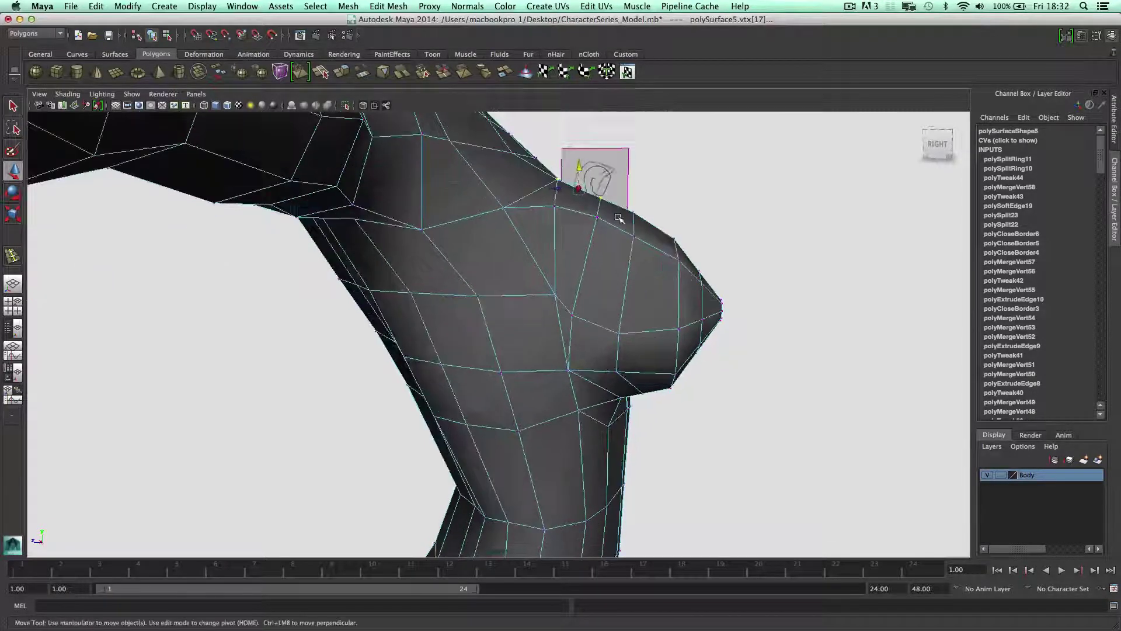
Raise the row of four vertices running along the breast's upper outer side
{"action": "left_click", "coordinate": [675, 260]}
{"action": "left_click", "coordinate": [633, 236], "text": "shift"}
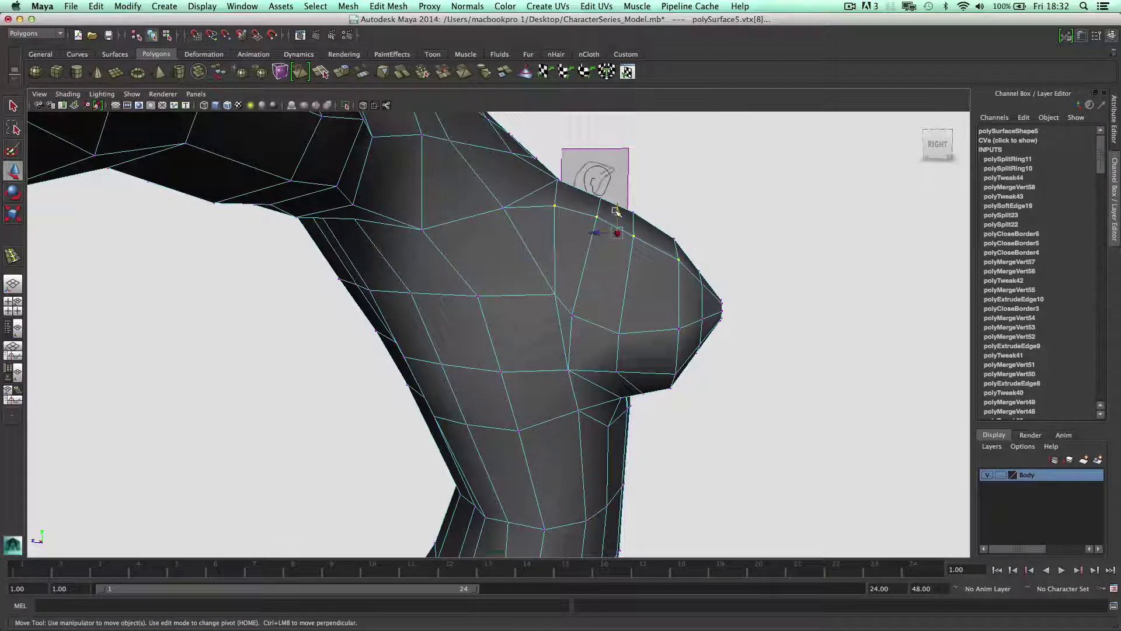
{"action": "left_click_drag", "start_coordinate": [616, 211], "coordinate": [542, 248]}
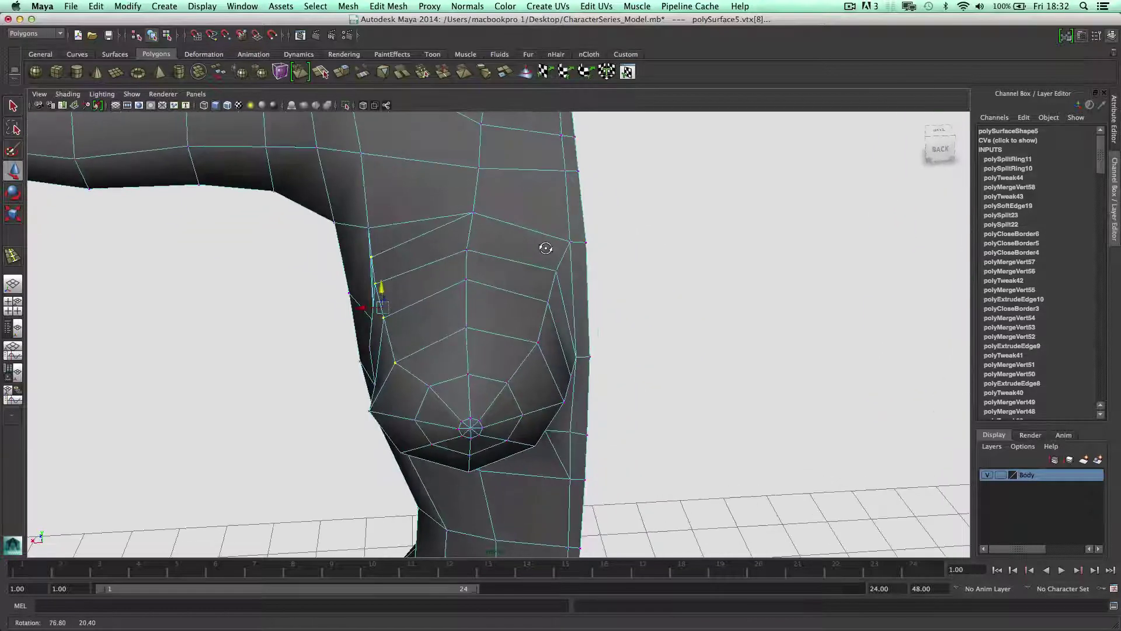
Slide the upper outer ring vertex along its edge toward the breast's center, and move the outer side vertex below it inward
{"action": "left_click", "coordinate": [392, 364]}
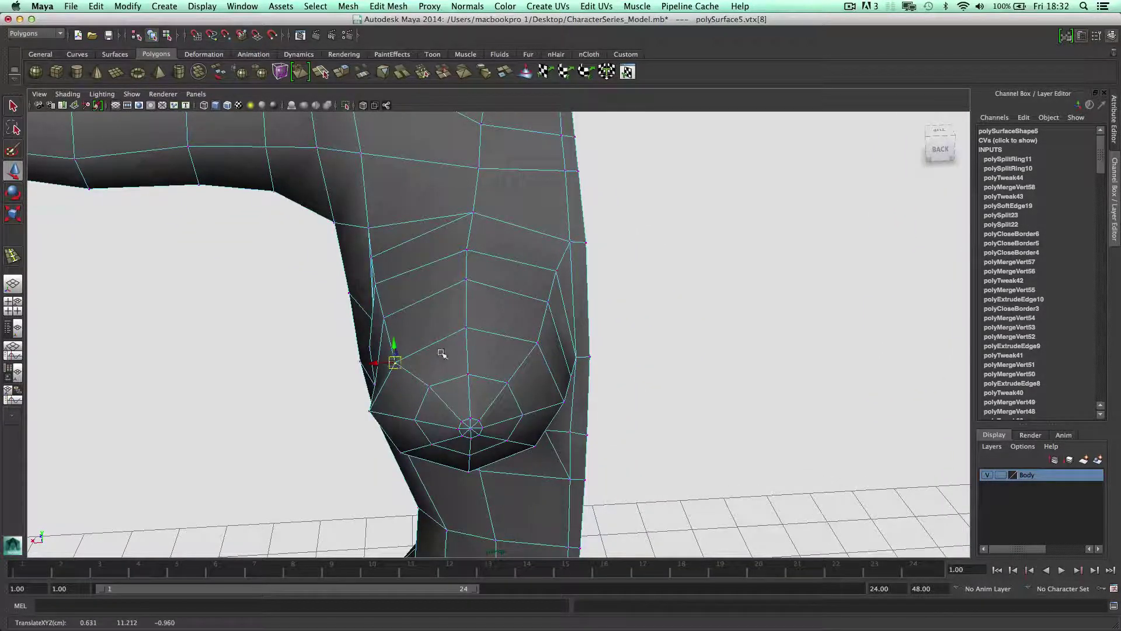
{"action": "key", "text": "c"}
{"action": "middle_click_drag", "start_coordinate": [439, 343], "coordinate": [397, 358]}
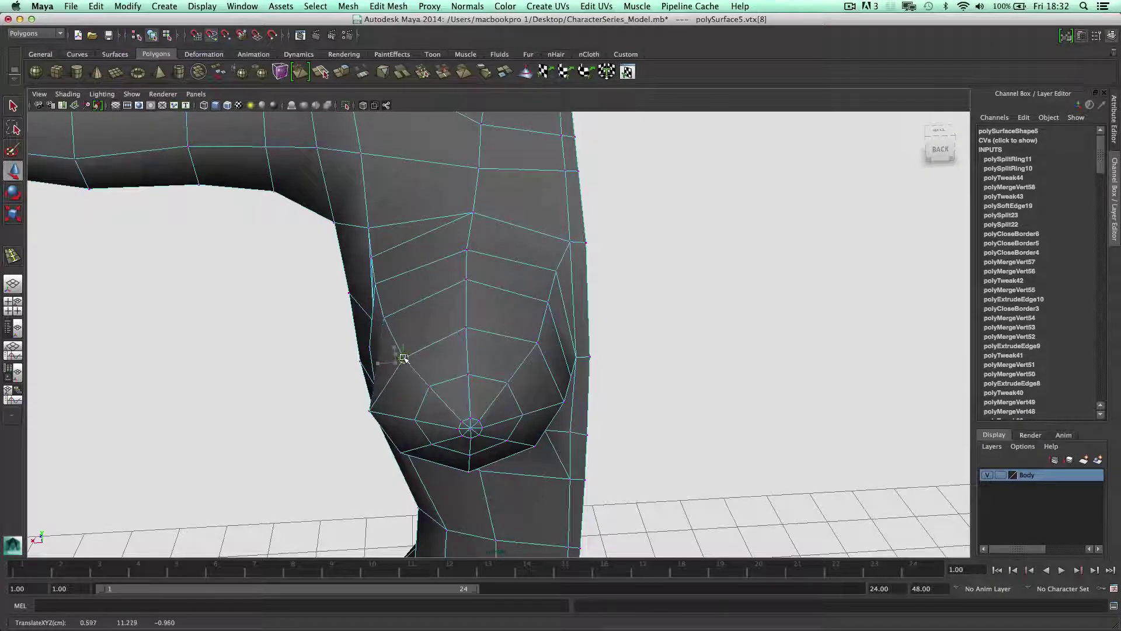
{"action": "left_click_drag", "start_coordinate": [396, 362], "coordinate": [402, 397], "text": "alt"}
{"action": "left_click", "coordinate": [379, 395]}
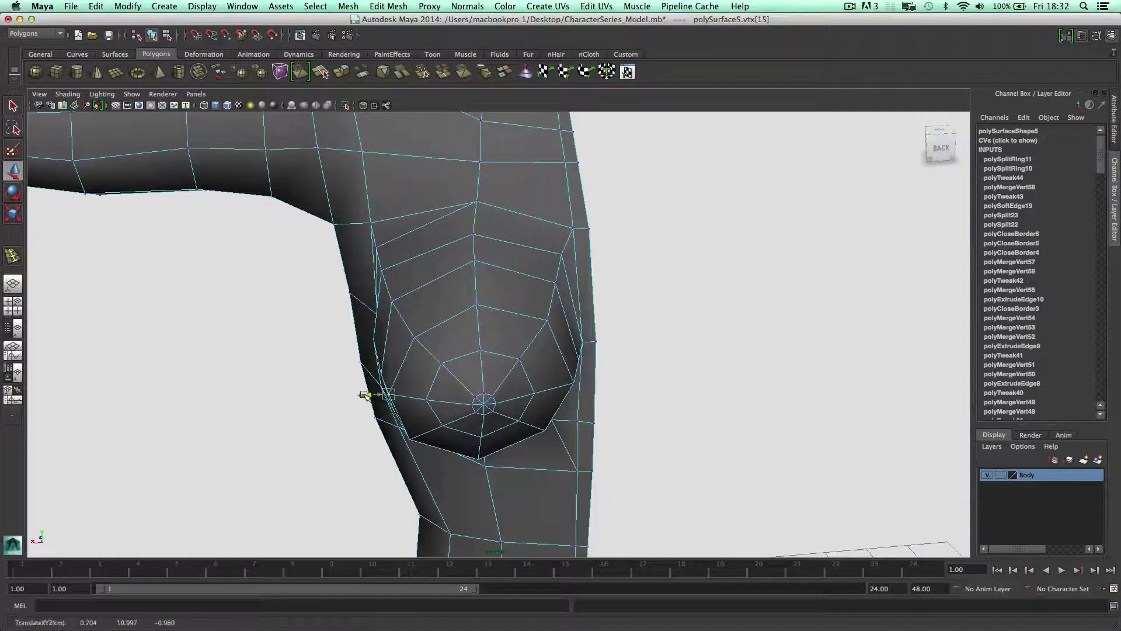
{"action": "left_click", "coordinate": [665, 358]}
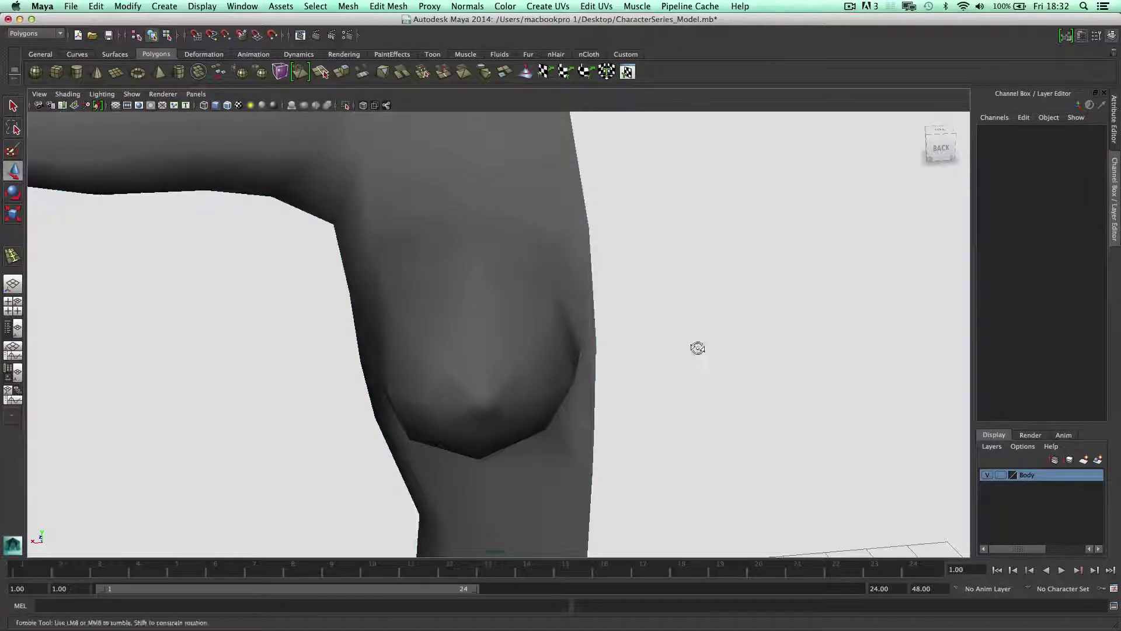
{"action": "left_click_drag", "start_coordinate": [698, 348], "coordinate": [556, 233], "text": "alt"}
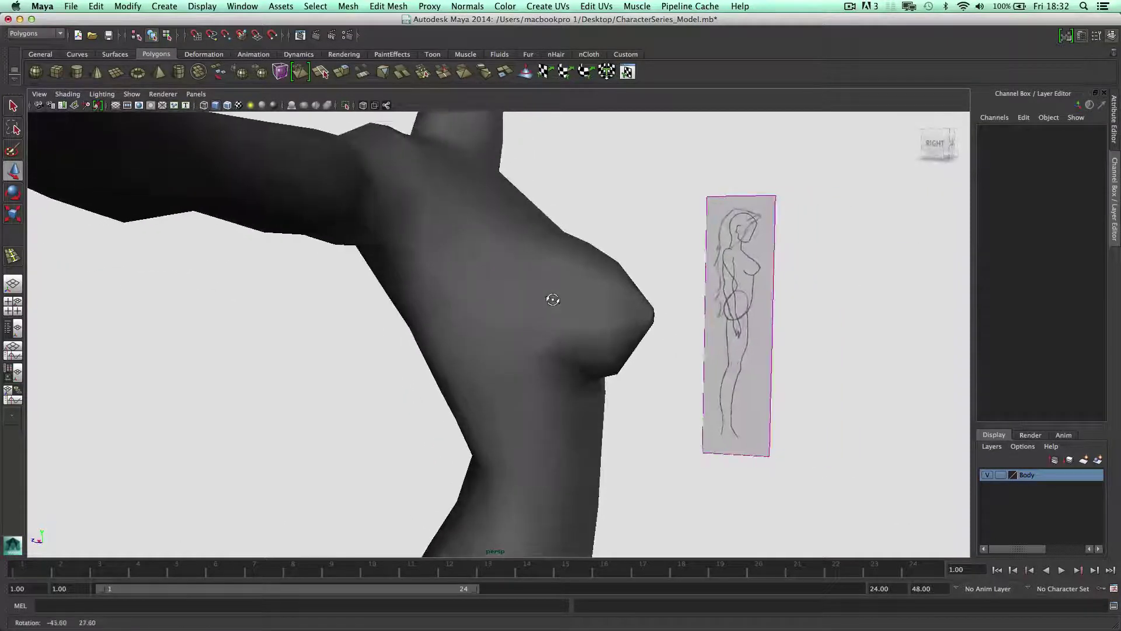
Raise the two outer side vertices nearest the chest and adjust the height of the upper outer vertex above them
{"action": "left_click", "coordinate": [557, 337]}
{"action": "right_click_drag", "start_coordinate": [522, 351], "coordinate": [518, 322]}
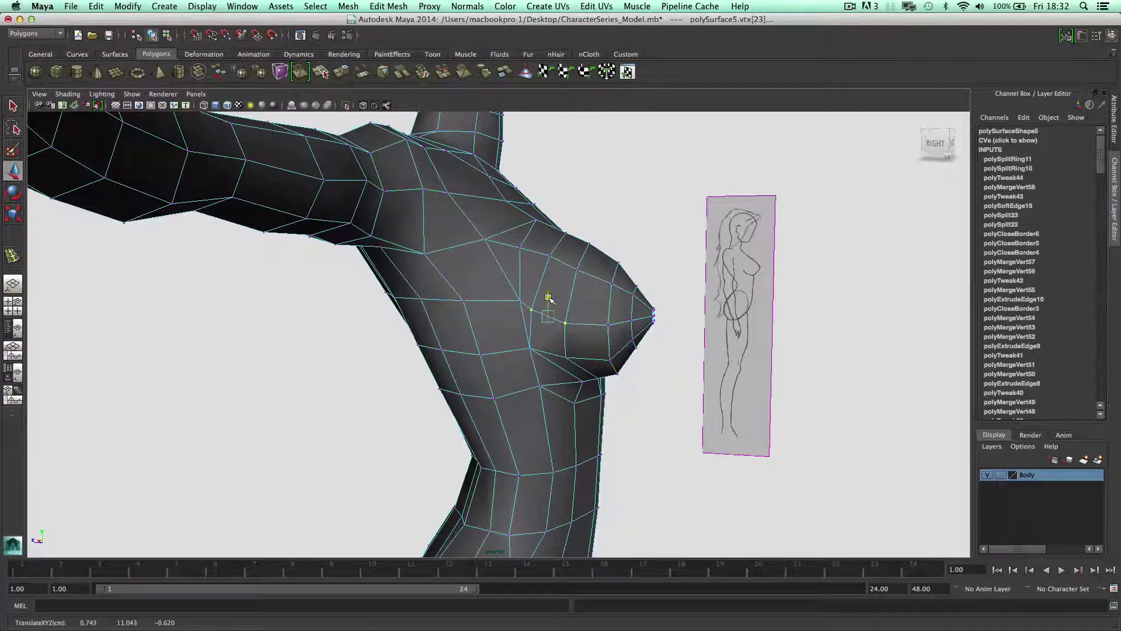
{"action": "mouse_move", "coordinate": [548, 298]}
{"action": "left_mouse_down", "text": "alt"}
{"action": "mouse_move", "coordinate": [533, 295]}
{"action": "mouse_move", "coordinate": [557, 286]}
{"action": "mouse_move", "coordinate": [546, 278]}
{"action": "left_mouse_up", "text": "alt"}
{"action": "left_click", "coordinate": [520, 263]}
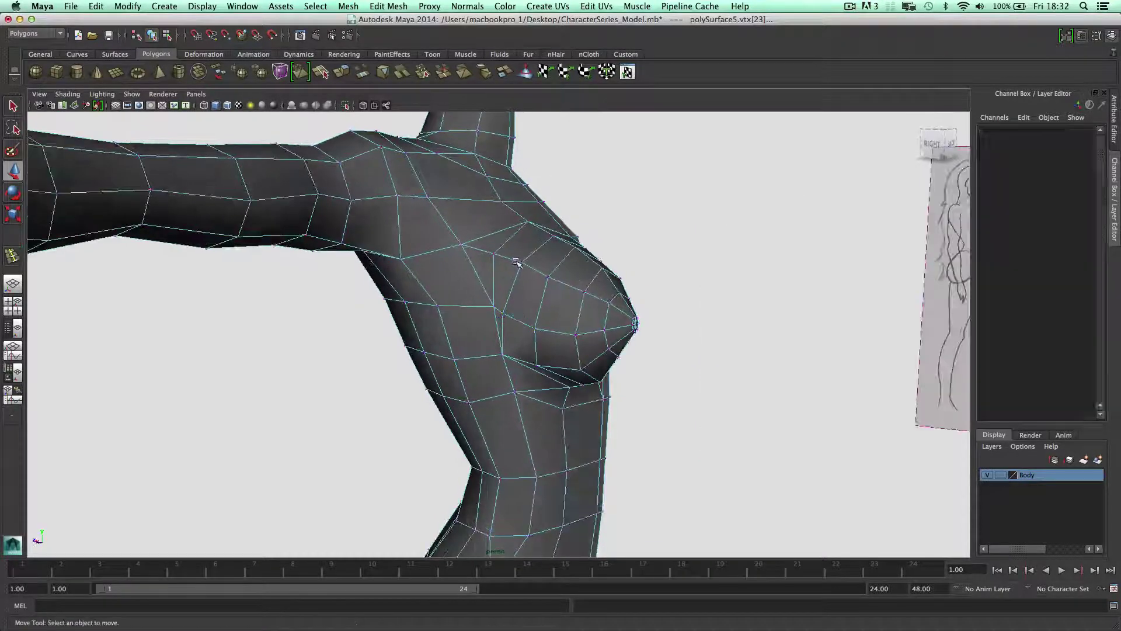
{"action": "left_click", "coordinate": [520, 262]}
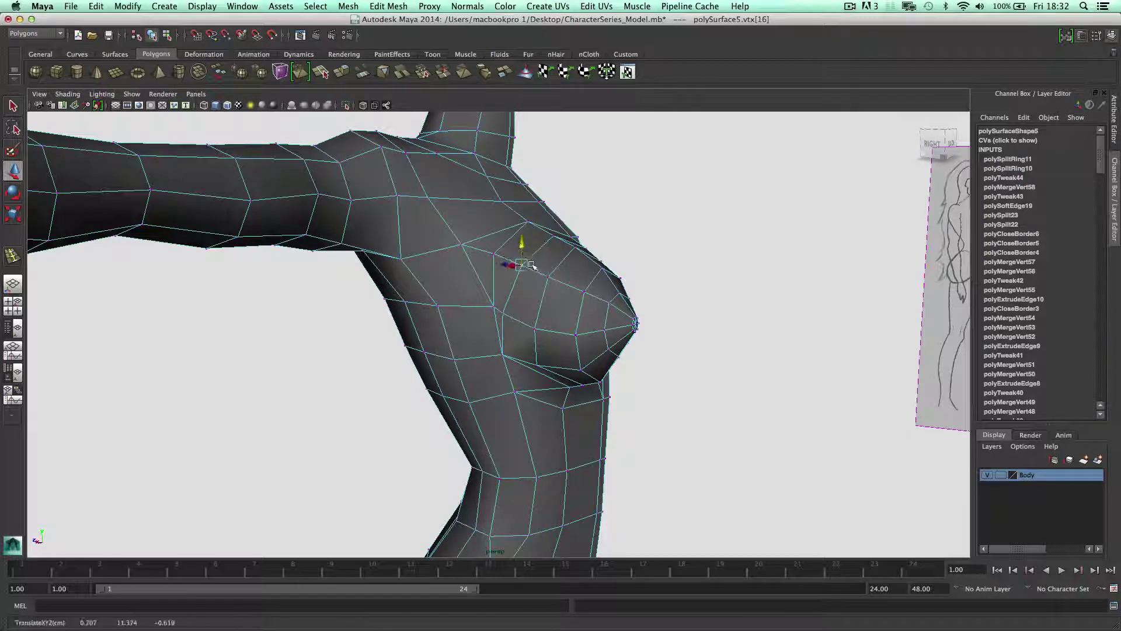
{"action": "right_click_drag", "start_coordinate": [592, 272], "coordinate": [671, 242]}
{"action": "left_click_drag", "start_coordinate": [671, 243], "coordinate": [607, 316], "text": "alt"}
Examine the breast and whole body against the front and side sketches and from several perspective angles
{"action": "key", "text": "space"}
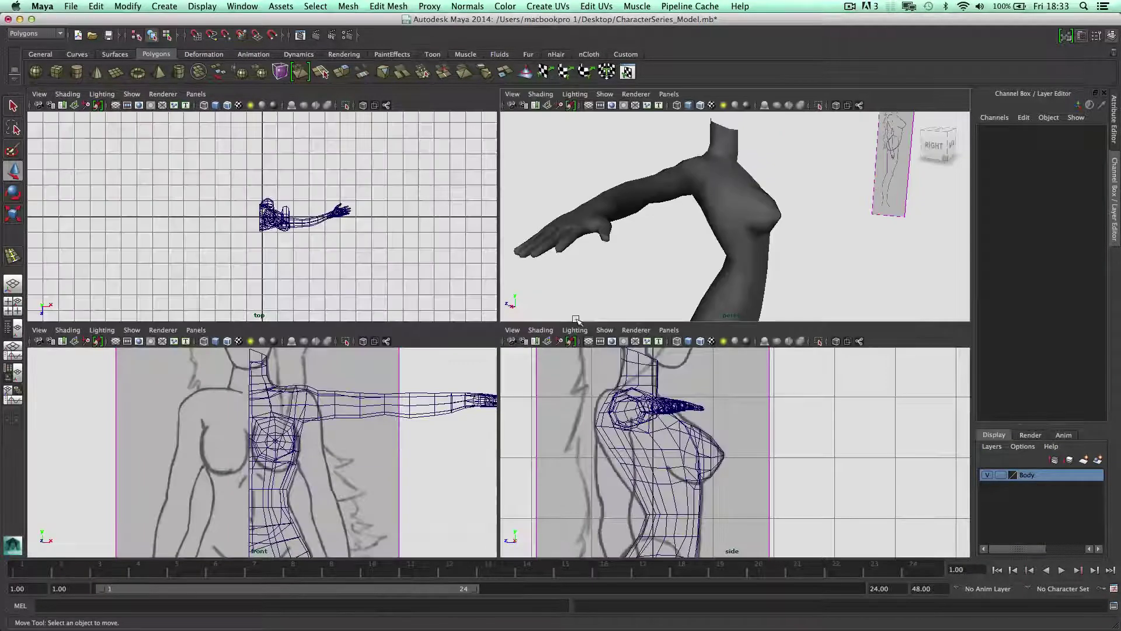
{"action": "right_click", "coordinate": [679, 424]}
{"action": "left_click", "coordinate": [678, 424]}
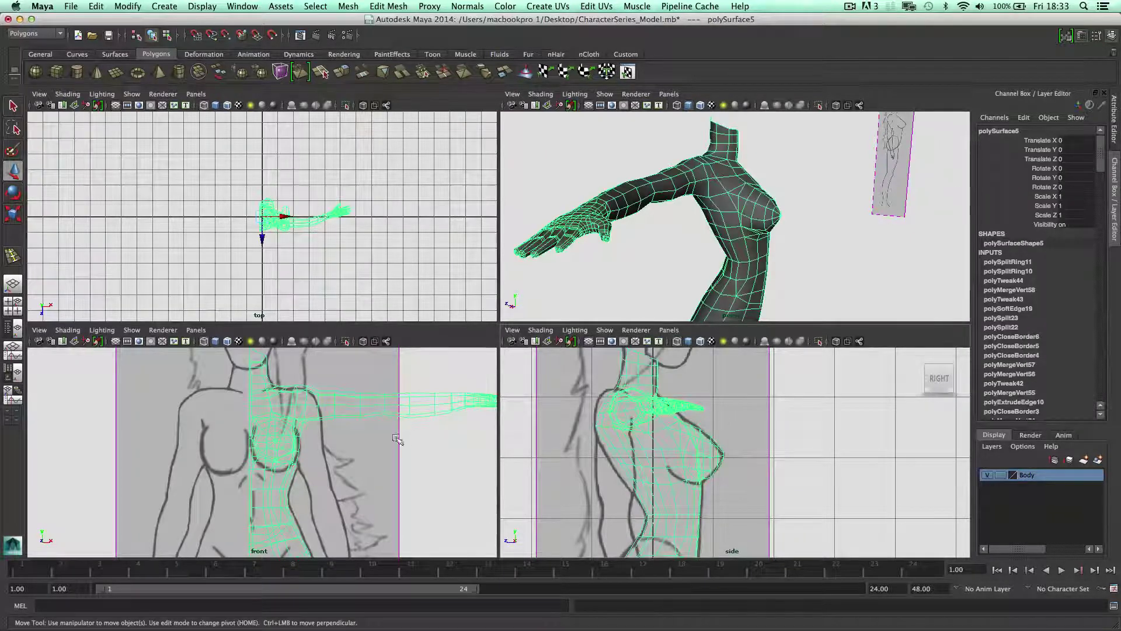
{"action": "key", "text": "space"}
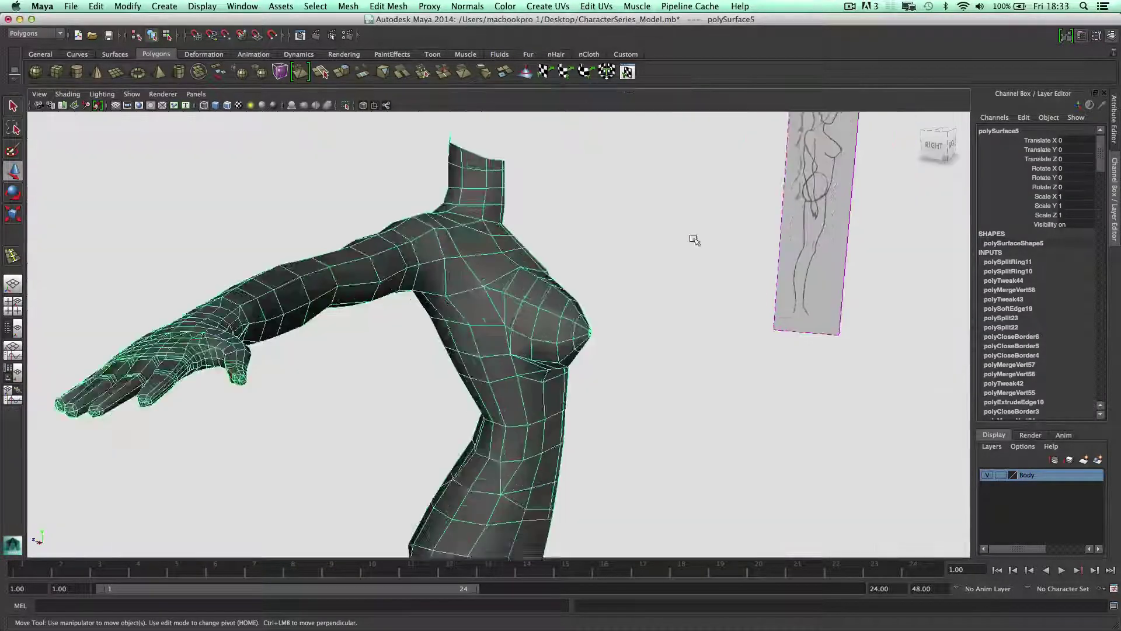
{"action": "scroll", "coordinate": [625, 250], "scroll_direction": "down", "scroll_amount": 3}
{"action": "left_click", "coordinate": [648, 255]}
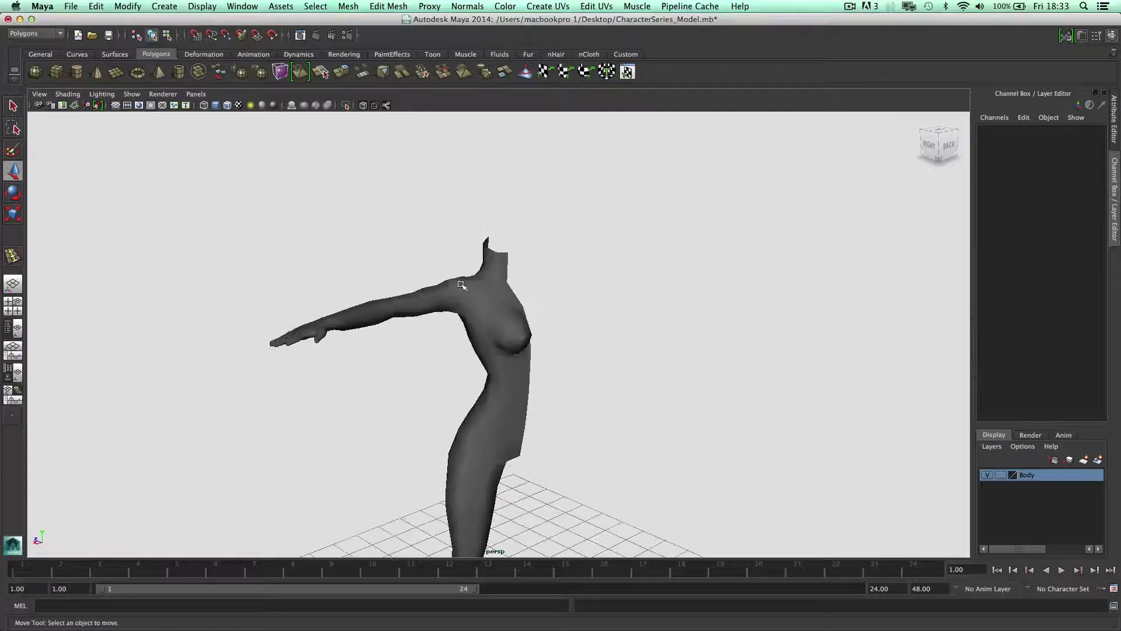
{"action": "left_click", "coordinate": [435, 257]}
{"action": "left_click", "coordinate": [608, 370]}
{"action": "left_click_drag", "start_coordinate": [608, 370], "coordinate": [526, 376], "text": "alt"}
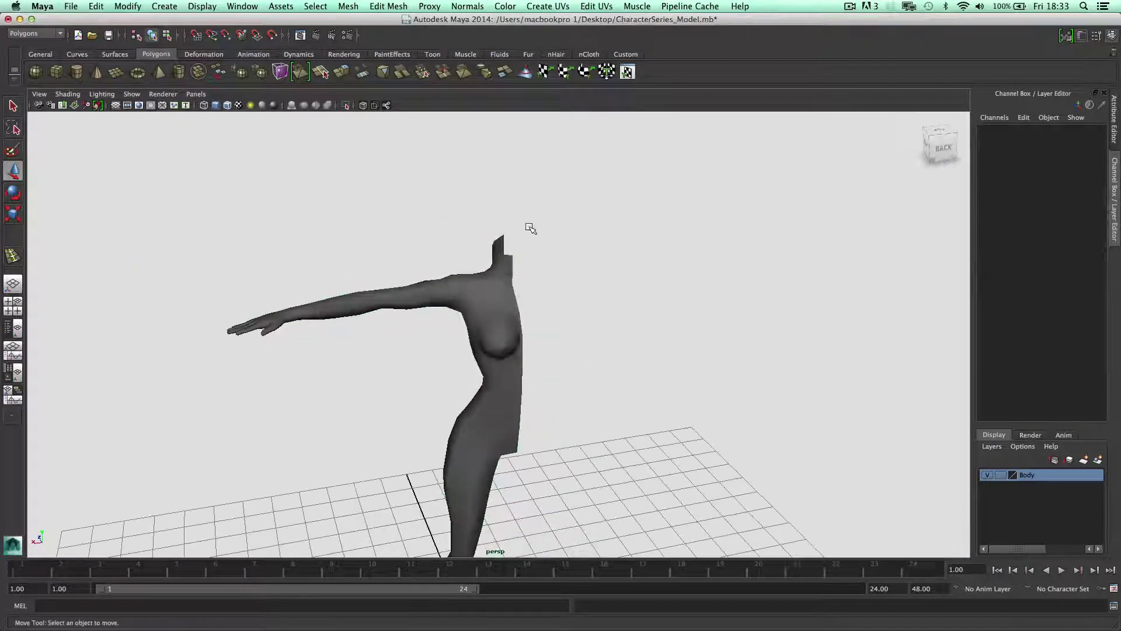
{"action": "left_click_drag", "start_coordinate": [501, 282], "coordinate": [490, 306], "text": "alt"}
{"action": "left_click", "coordinate": [498, 317]}
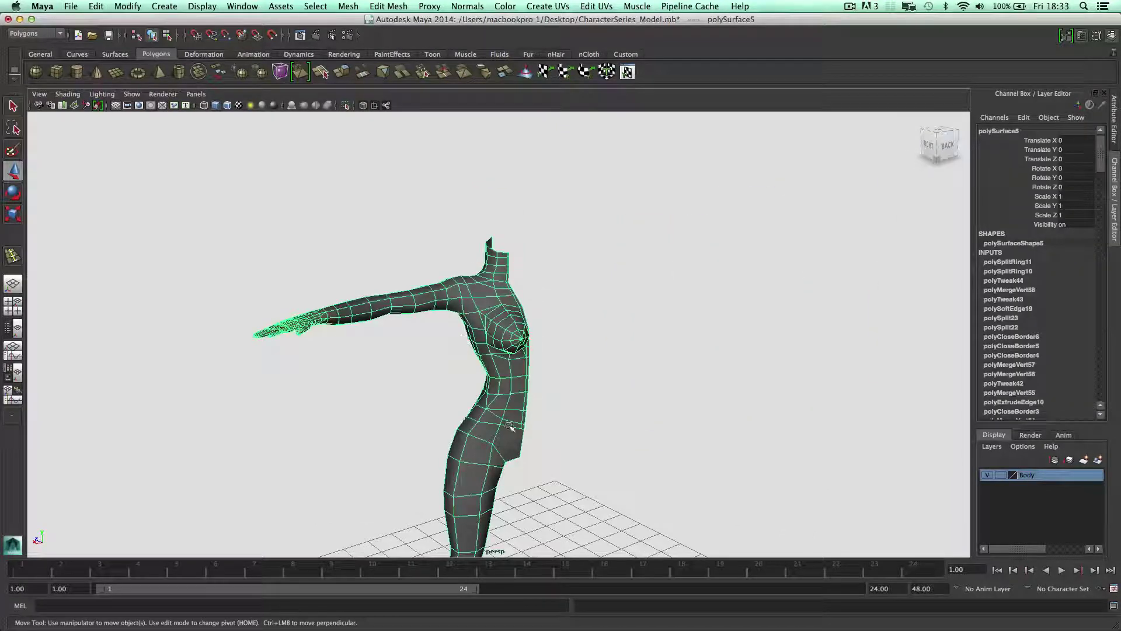